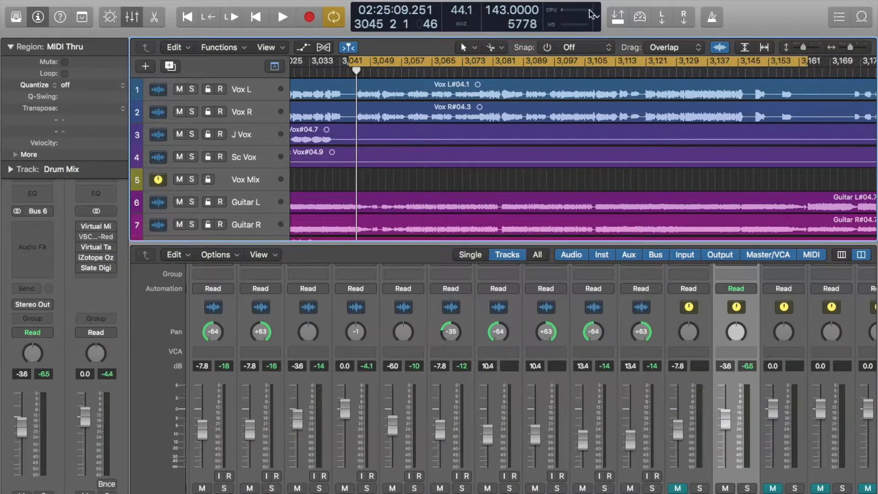
- Hide the mixer and review the vocal tracks Vox L, Vox R, J Vox and Sc Vox along the timeline
click(132, 18)
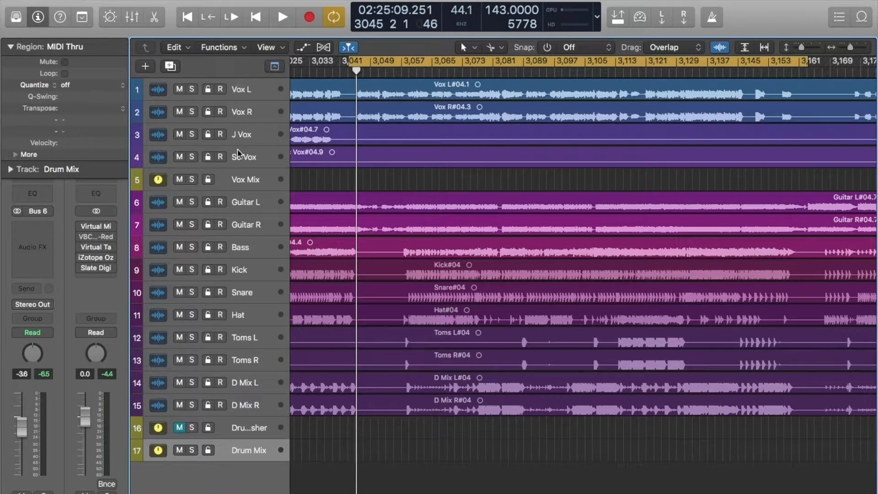
click(244, 90)
click(244, 111)
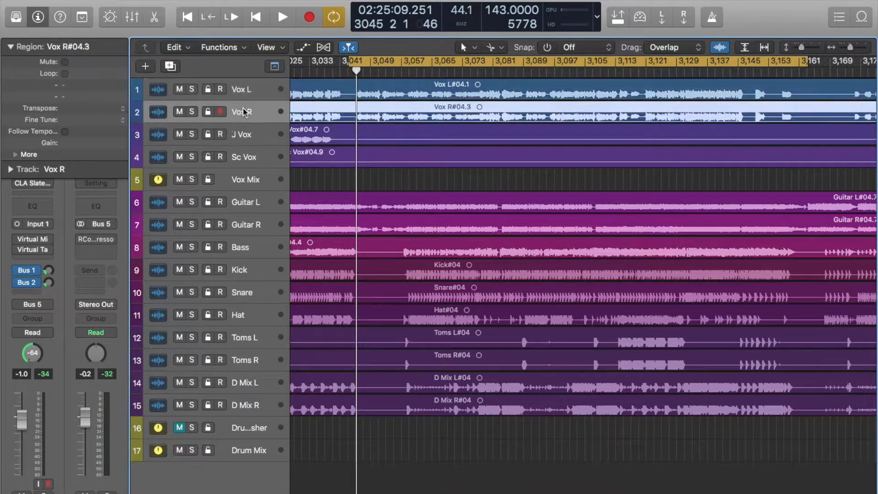
click(245, 138)
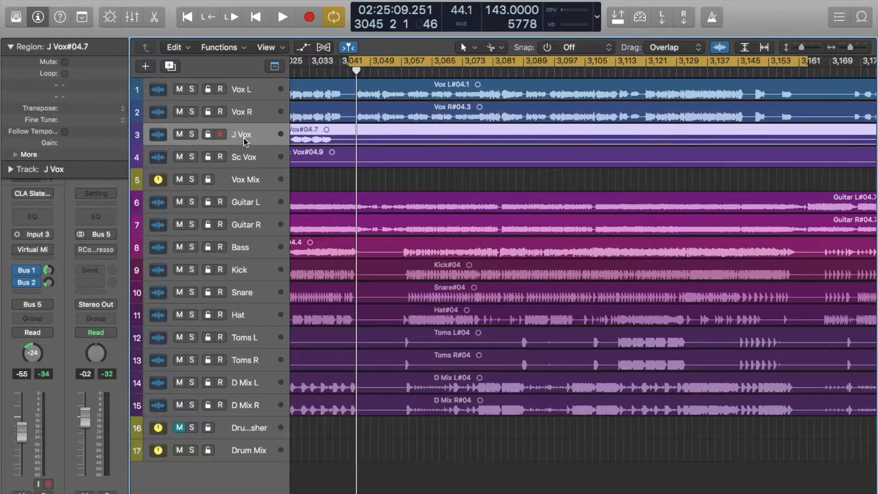
click(250, 162)
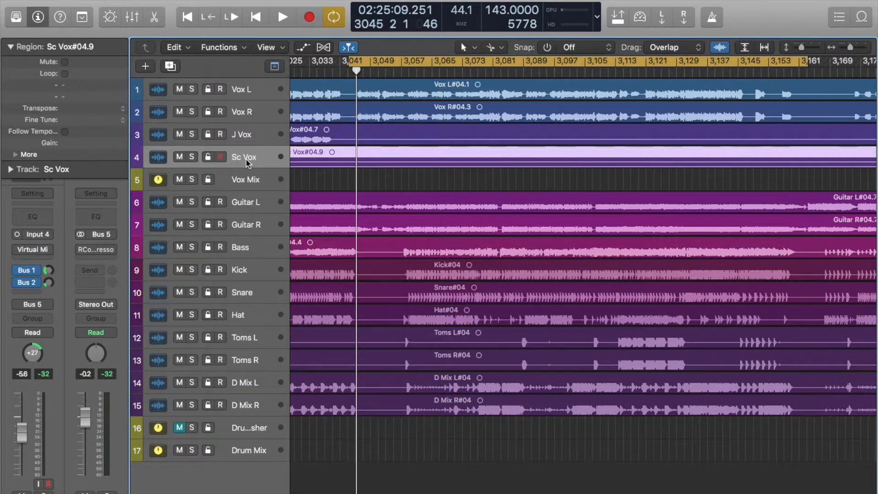
scroll(491, 152, right, 10)
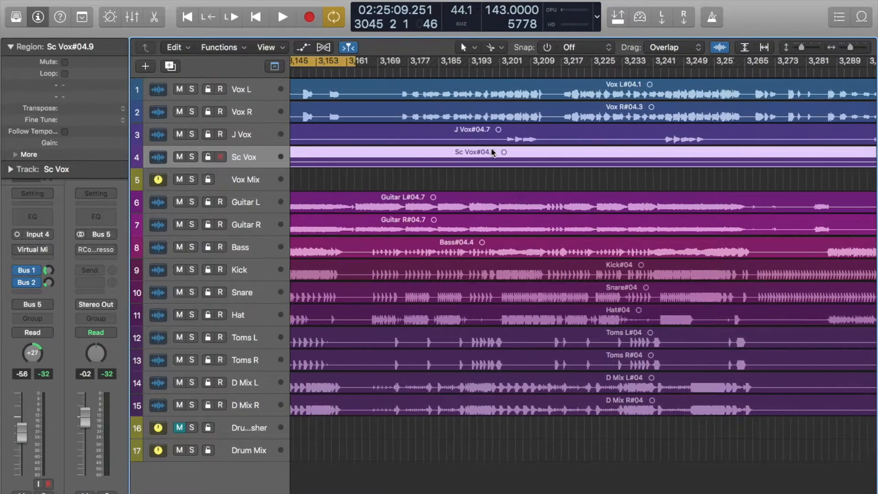
scroll(649, 148, right, 2)
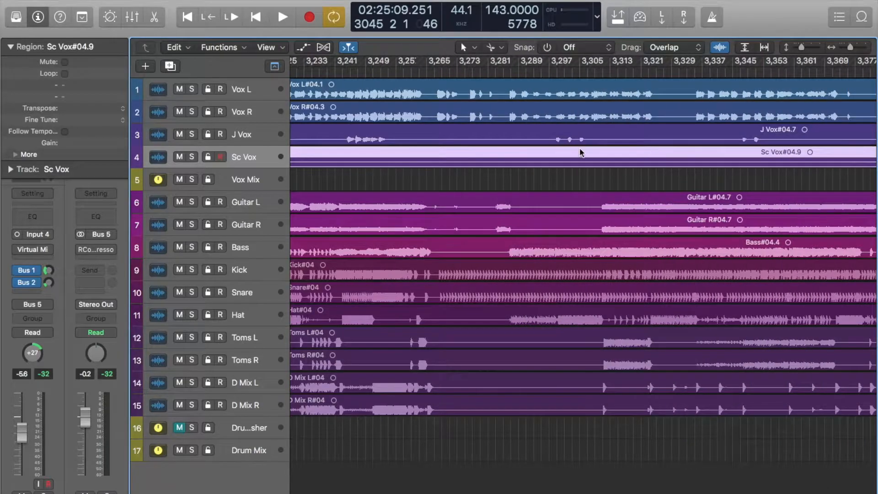
scroll(580, 147, left, 10)
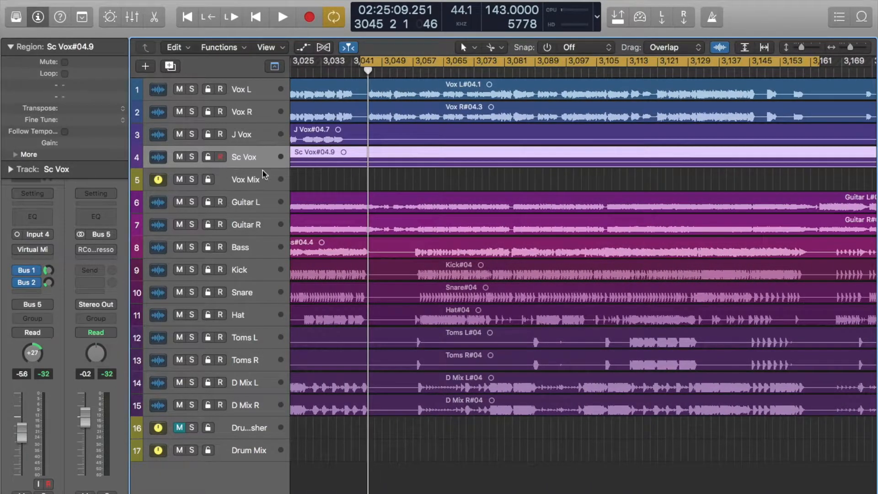
- Review the Guitar L, Guitar R and Bass tracks and their channel strips
click(249, 202)
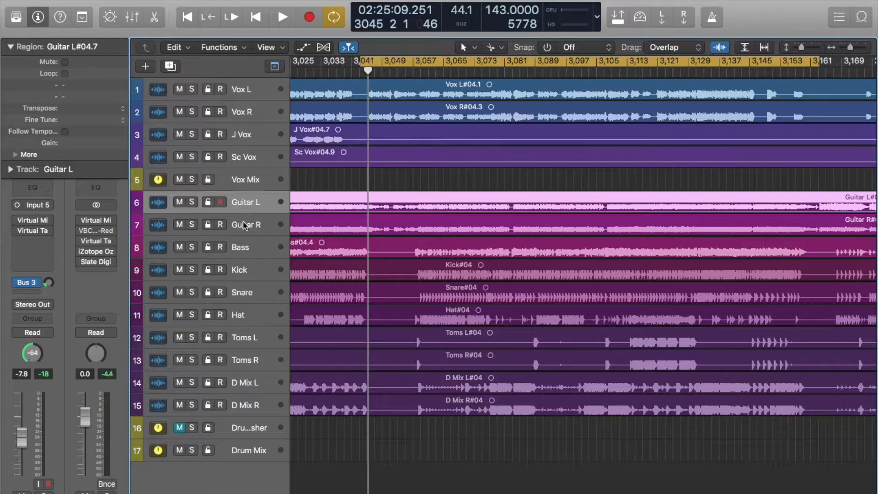
click(246, 225)
click(247, 206)
click(253, 225)
click(254, 207)
click(246, 250)
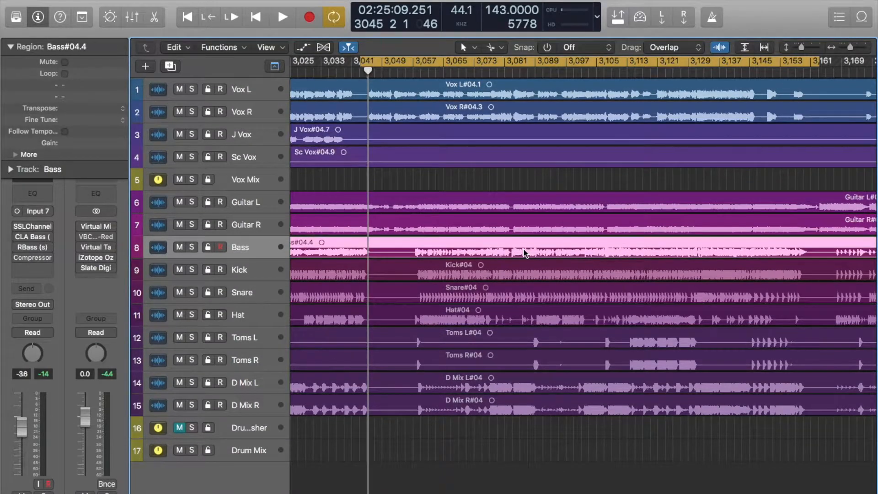
- Go through the drum tracks from Kick, Snare and Hat to the Toms and D Mix pairs, reviewing each channel strip
click(256, 270)
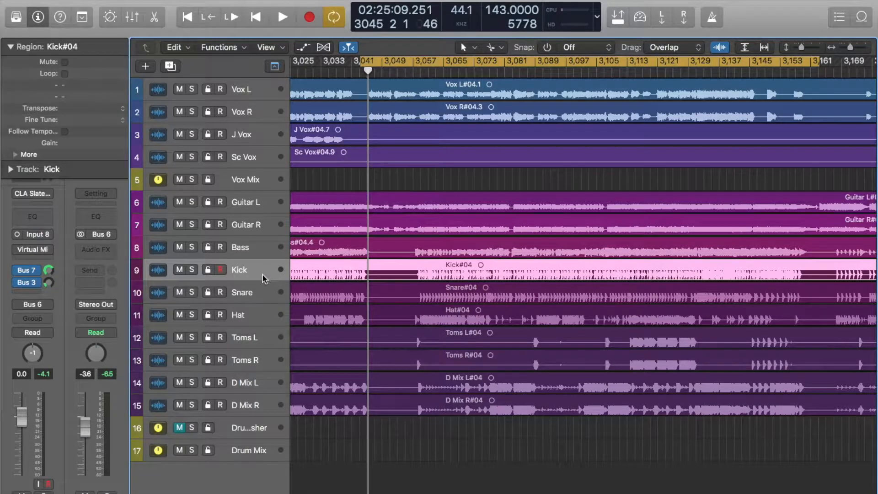
click(254, 291)
click(251, 315)
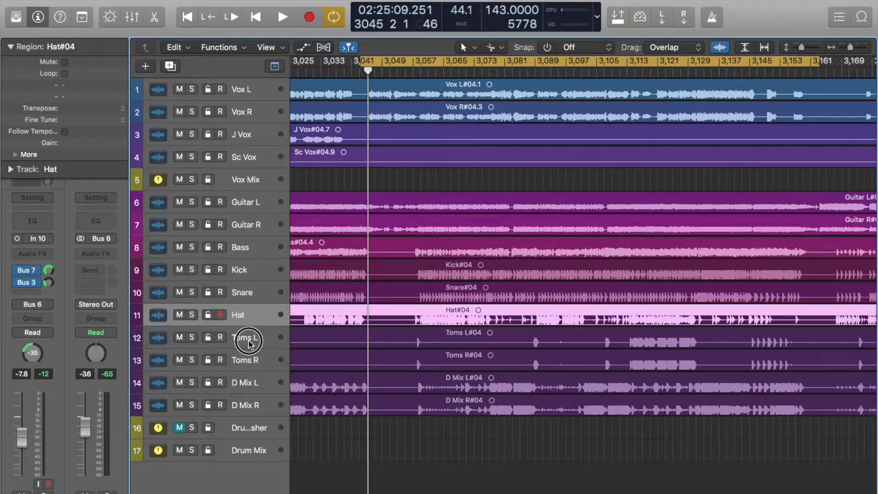
click(247, 338)
click(262, 265)
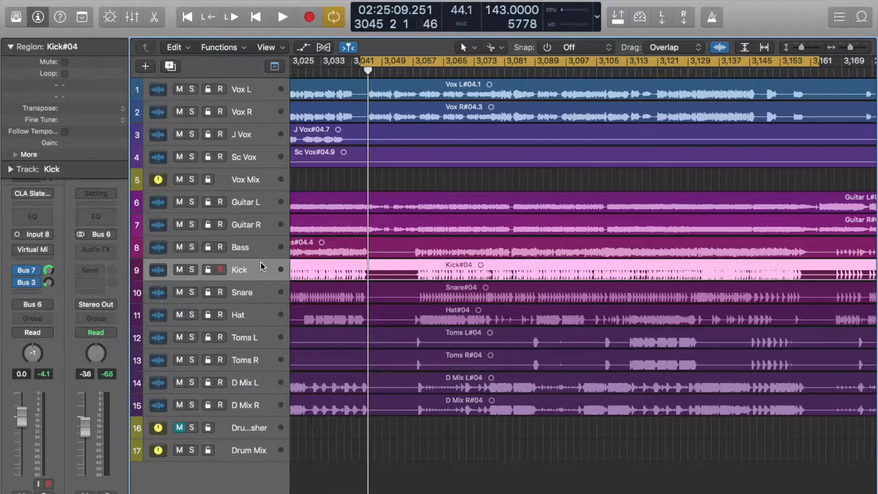
click(260, 290)
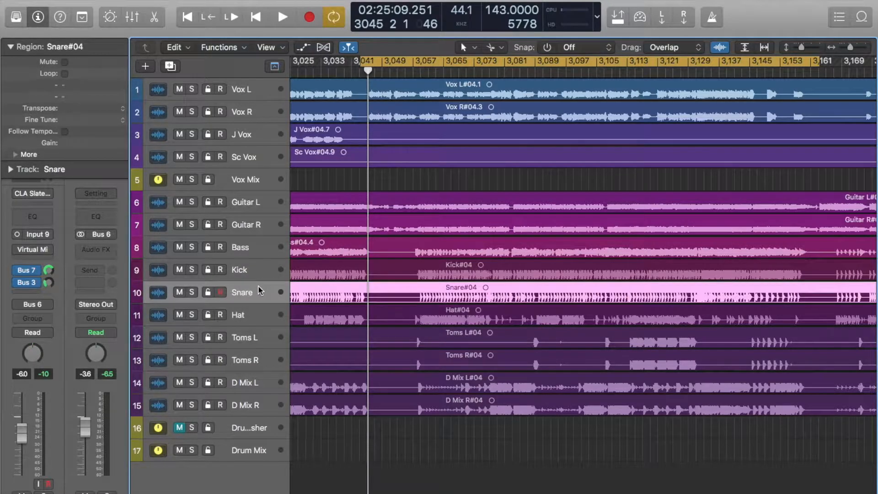
click(252, 319)
click(256, 339)
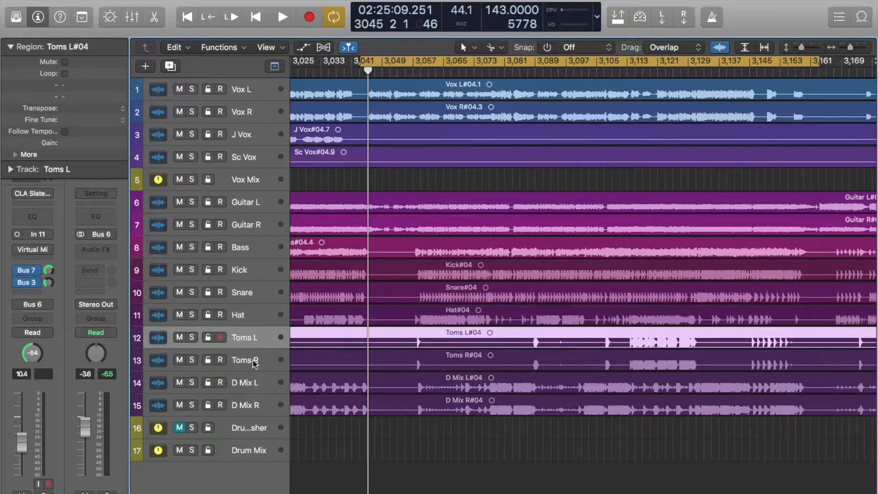
click(255, 361)
click(257, 339)
click(256, 359)
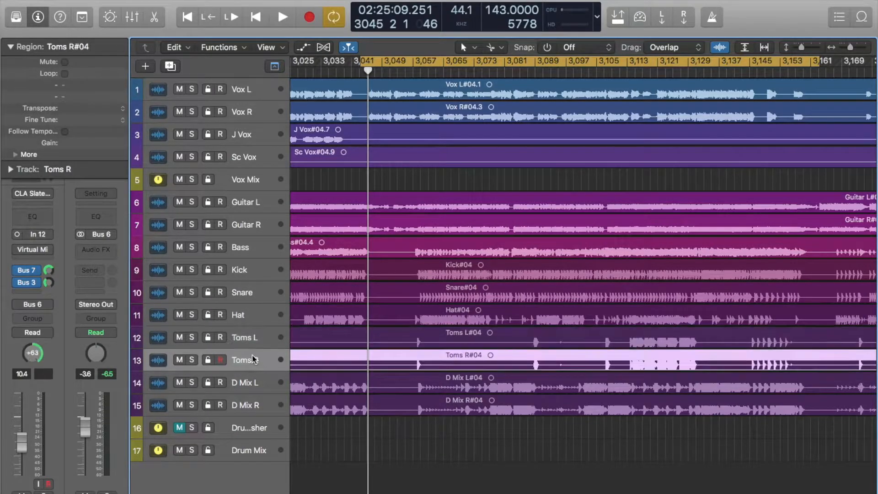
click(241, 388)
click(247, 406)
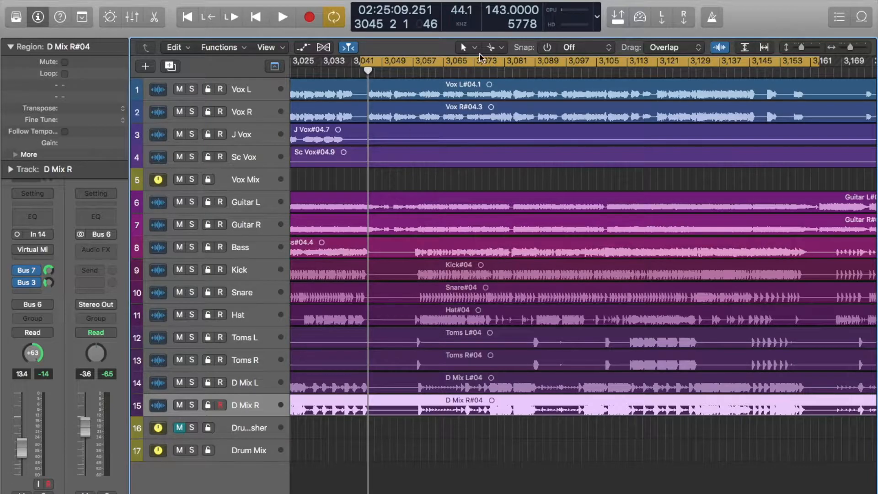
- Play the song with the mixer shown and enlarged, examining the channels' effects, sends, buses and main output
key(space)
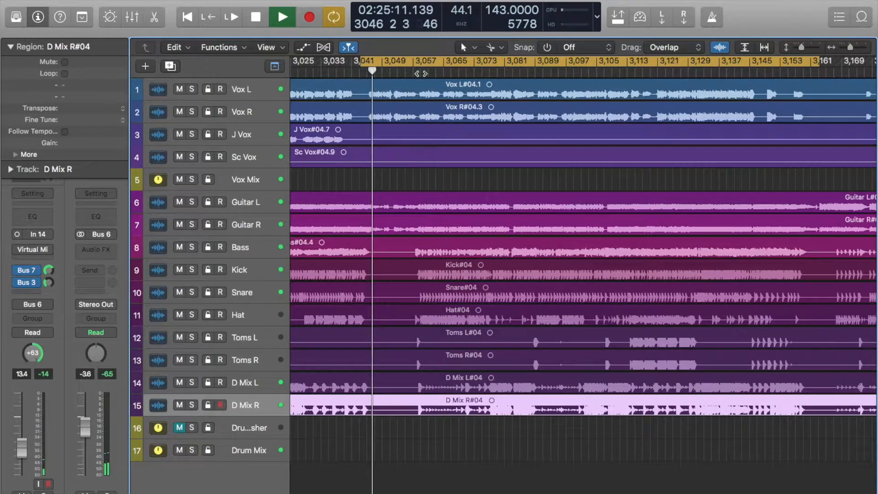
click(132, 18)
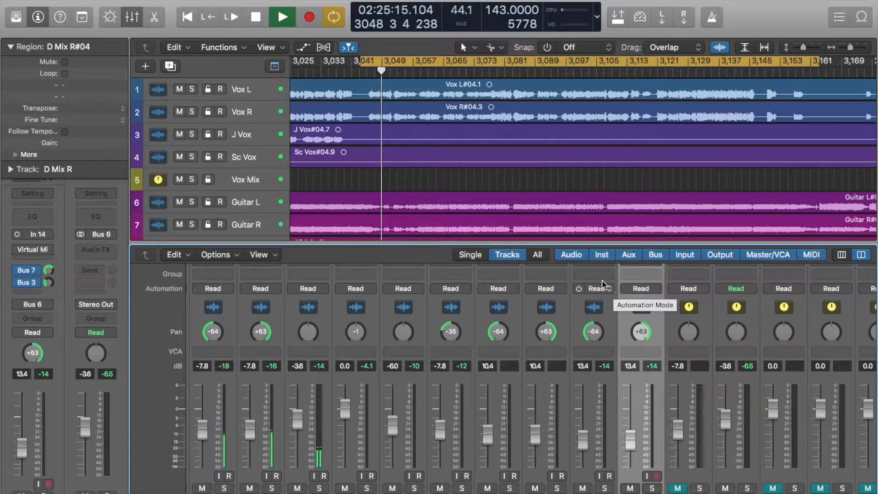
drag(465, 243, 466, 82)
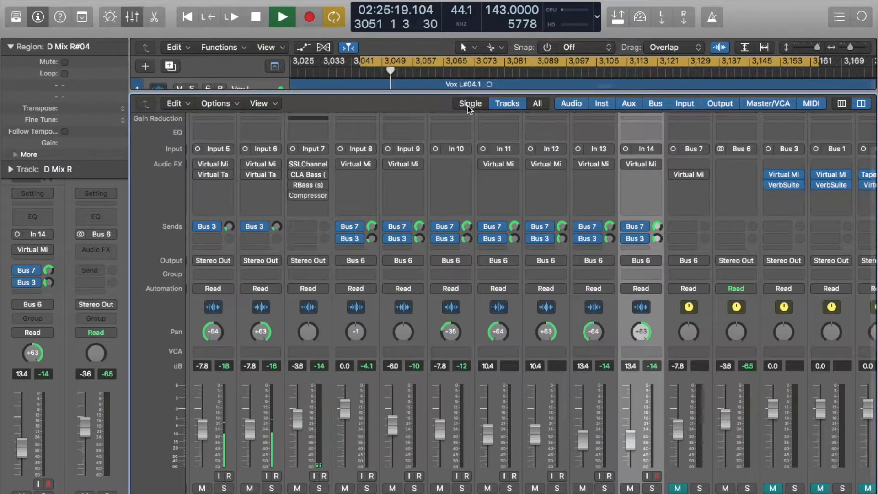
drag(451, 92, 448, 118)
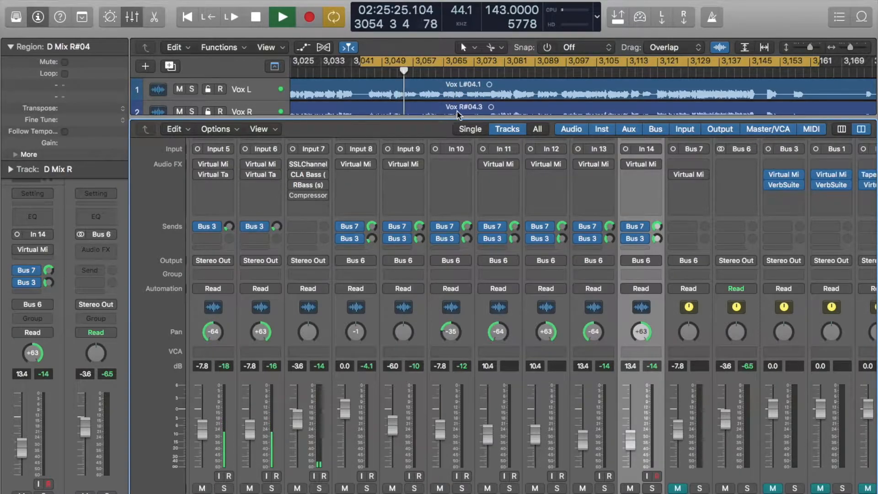
scroll(676, 307, right, 1)
scroll(675, 306, right, 4)
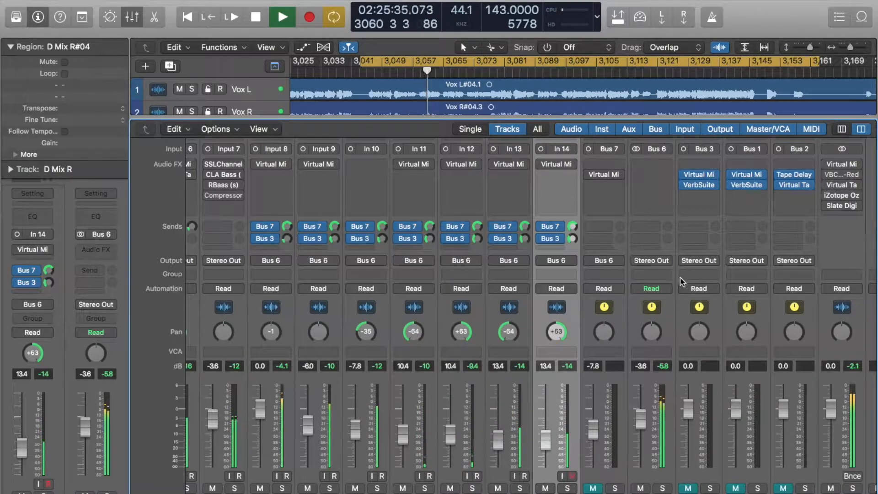
scroll(681, 281, right, 2)
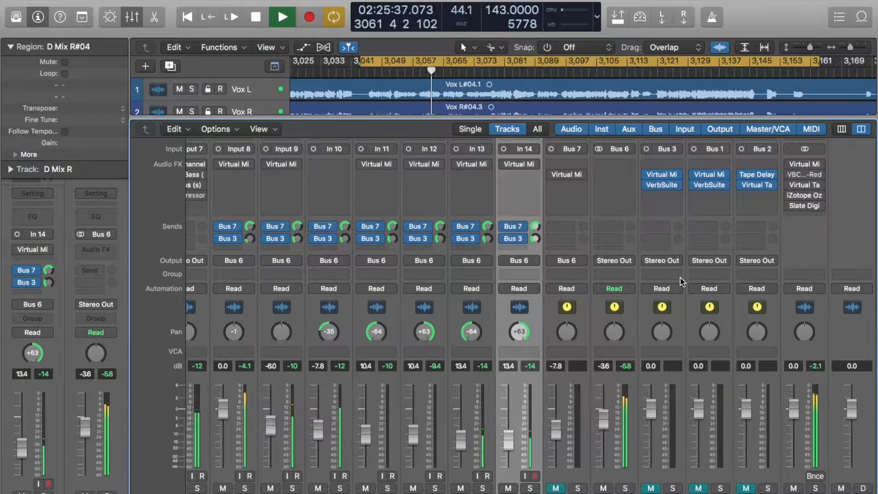
- Stop playback, park the playhead at bar 3063 and dismiss the reminder notification
key(space)
click(428, 71)
drag(428, 71, 435, 71)
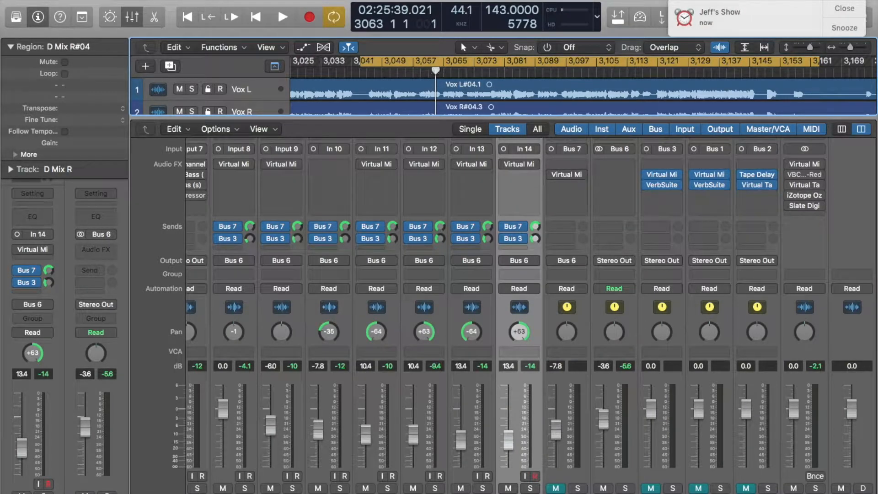
click(844, 14)
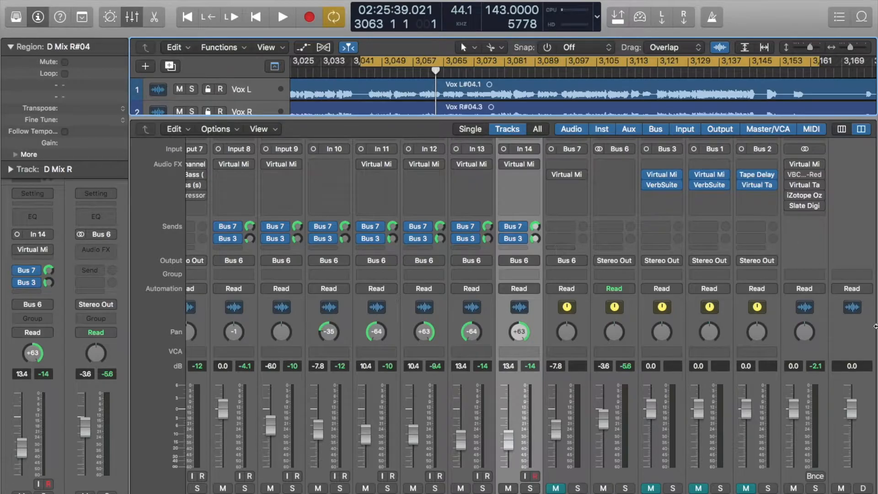
- Open the VBC FG-Red compressor on the Output 1-2 channel and review its ratio and threshold settings
click(801, 421)
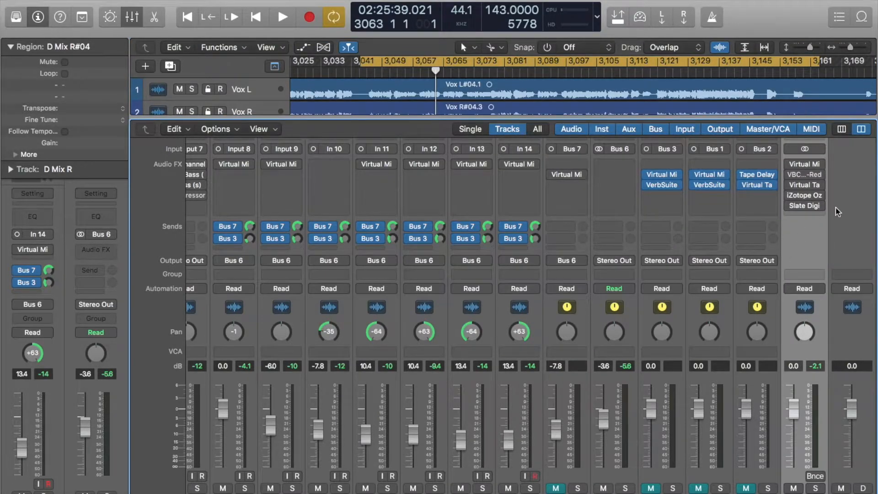
click(804, 177)
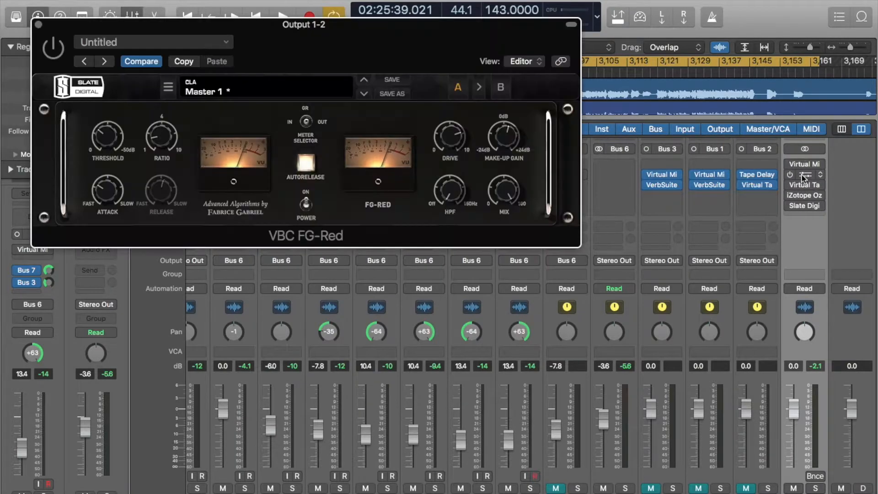
drag(388, 40, 505, 78)
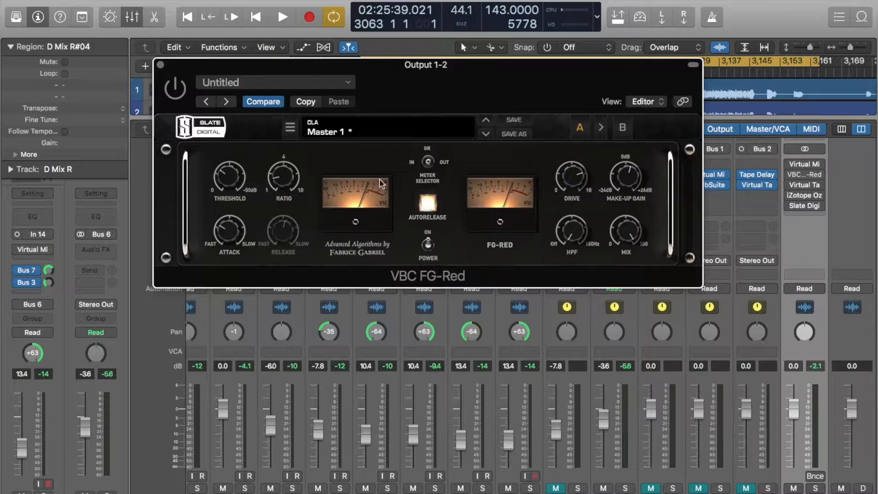
mouse_move(288, 181)
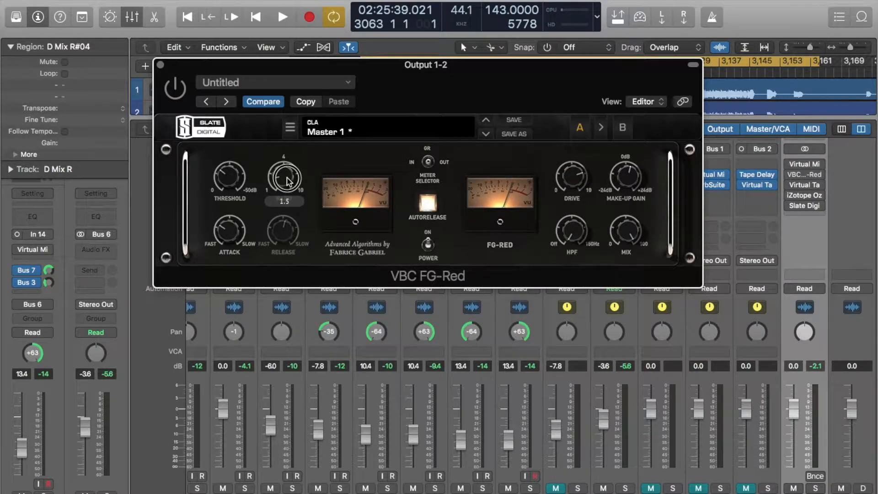
mouse_move(228, 178)
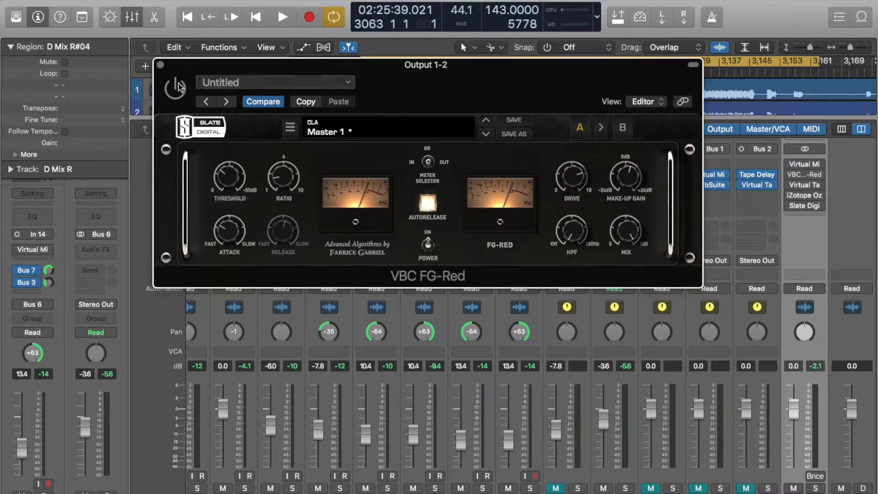
drag(283, 73, 322, 122)
- Enable the VBC FG-Red compressor on the output during playback, then close its window and stop
key(space)
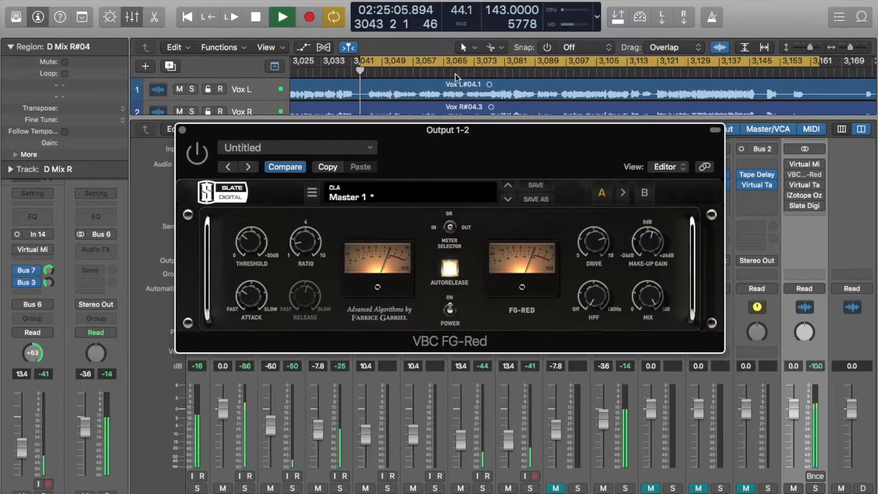
click(199, 154)
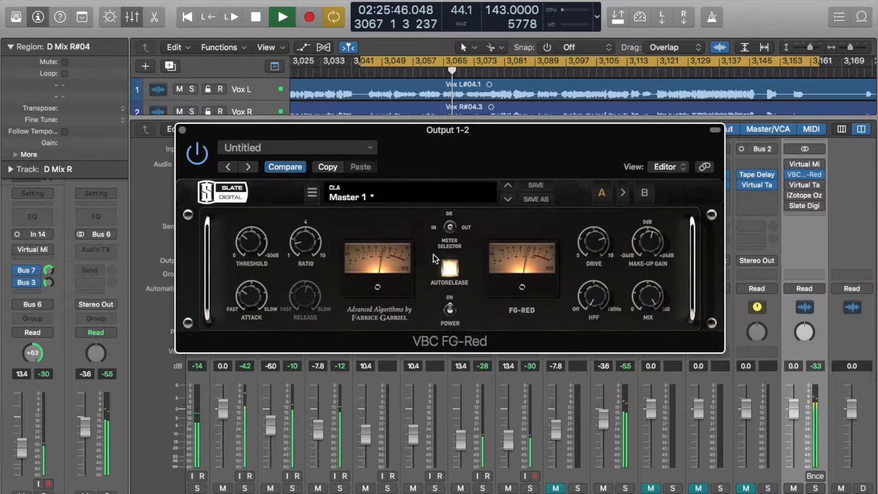
click(183, 132)
key(space)
- Open the Virtual Tape Machines plug-in on the Output 1-2 channel and play the song from bar 3068
click(804, 185)
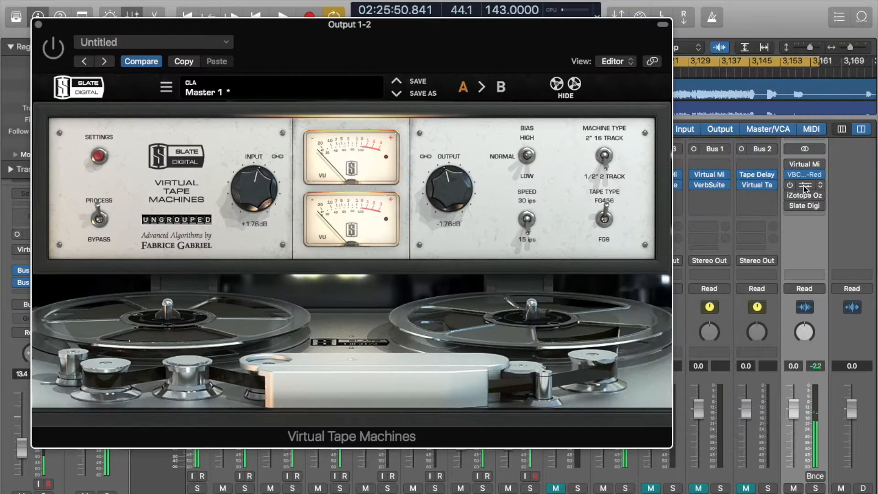
drag(467, 21, 480, 102)
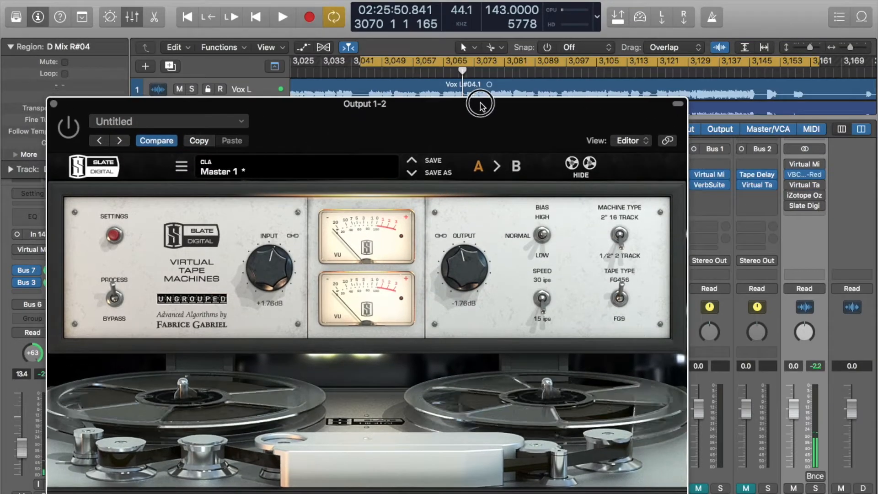
click(456, 69)
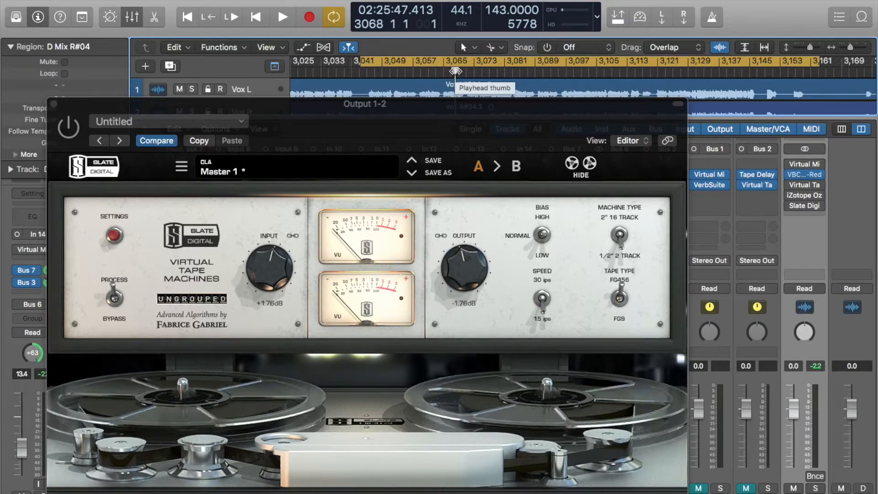
key(space)
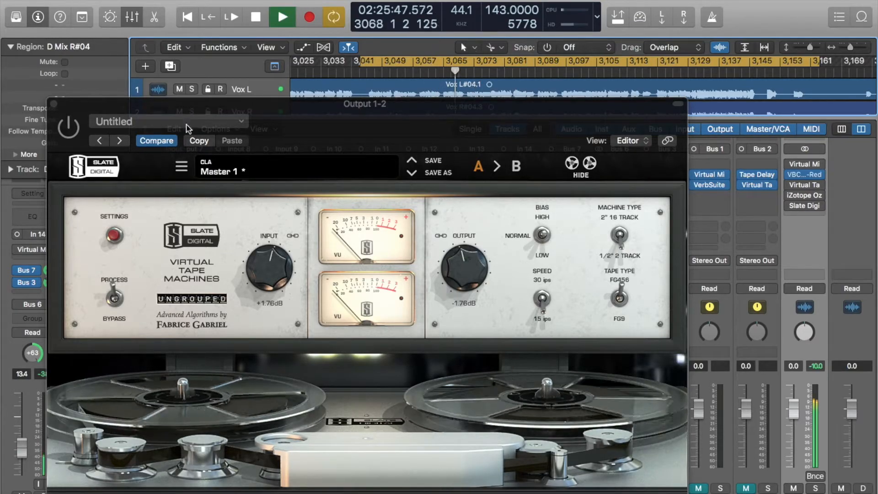
- Switch Virtual Tape Machines on, off and on again to compare the sound, then close its window and stop playback
click(69, 129)
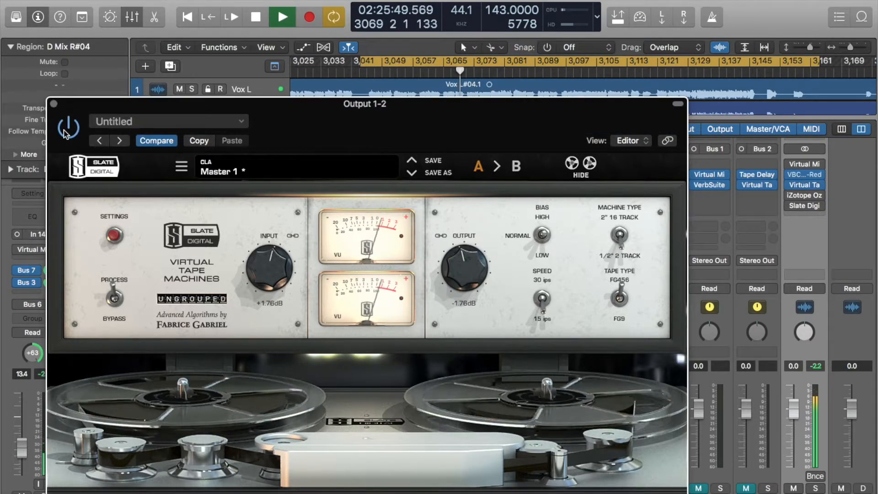
click(64, 130)
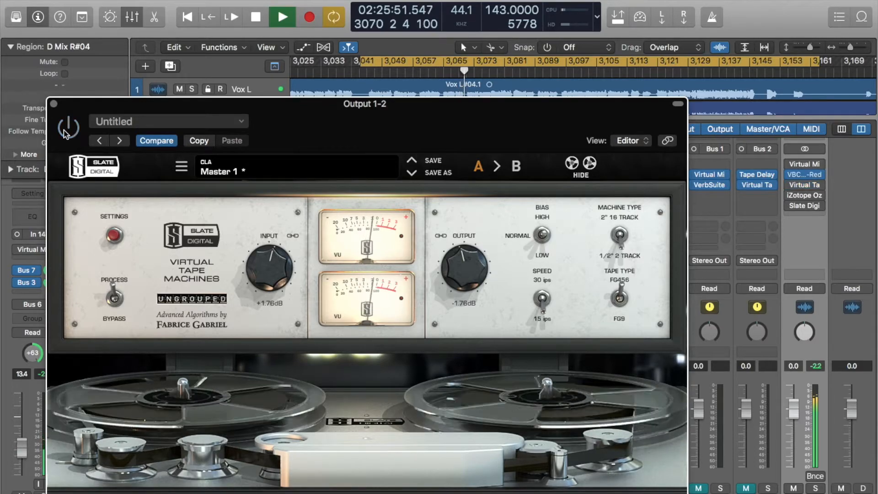
click(65, 131)
click(54, 104)
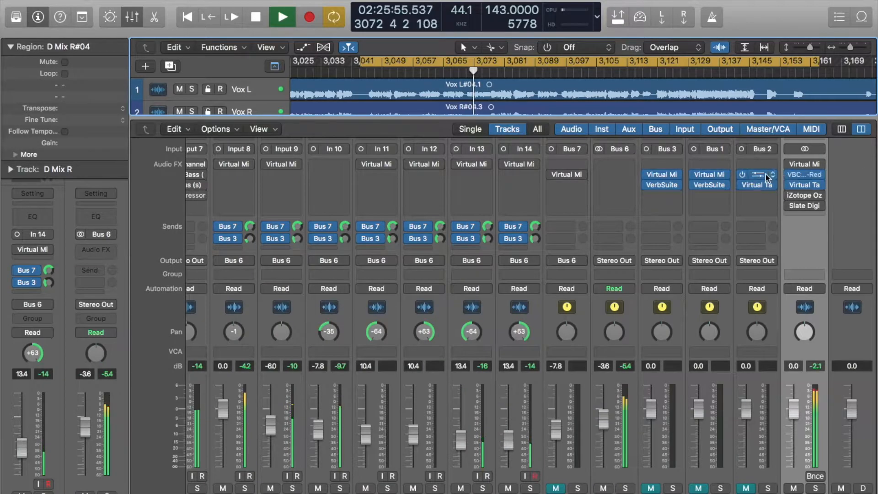
key(space)
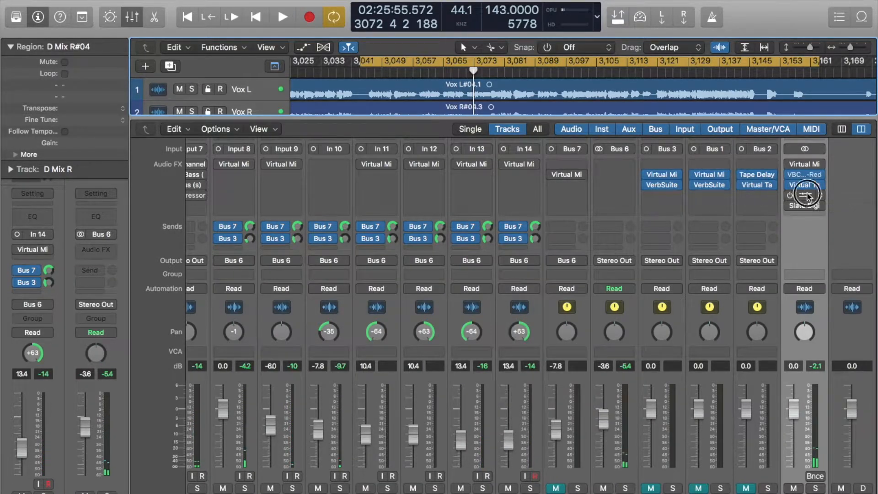
- Open iZotope Ozone 7 on the Output 1-2 channel, dismiss its preset manager and review the Imager and Exciter modules
click(804, 196)
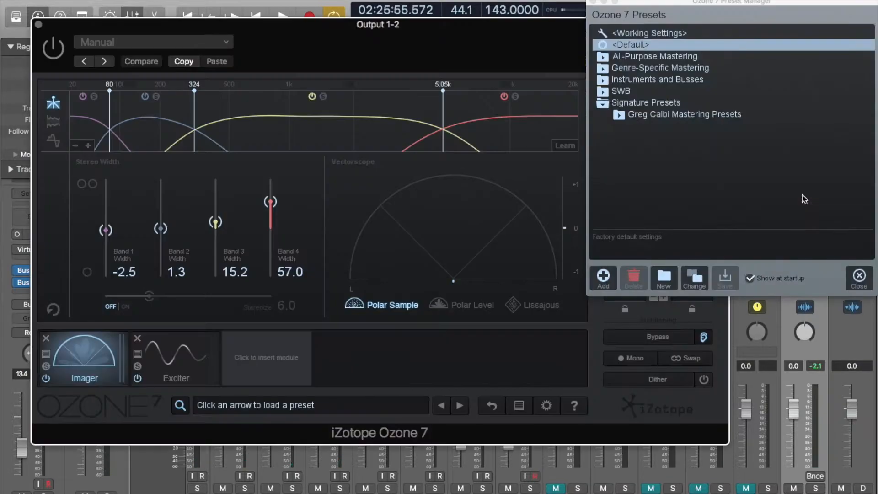
click(592, 3)
drag(283, 33, 374, 125)
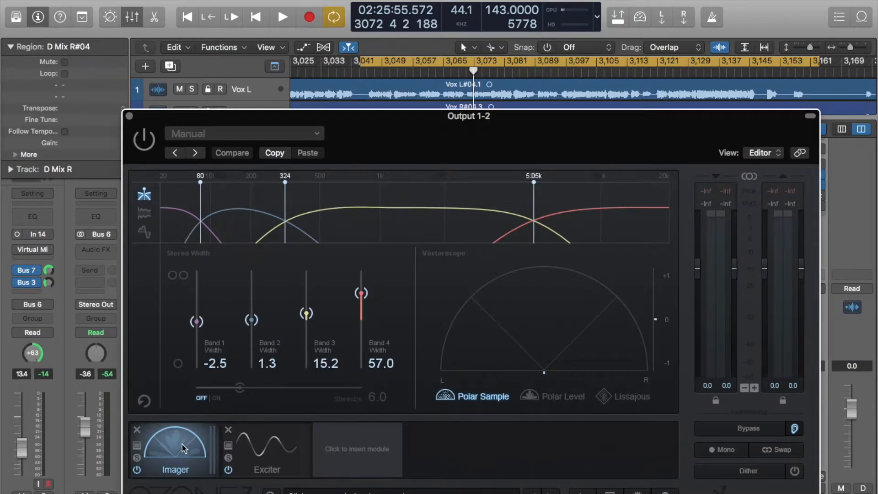
click(255, 452)
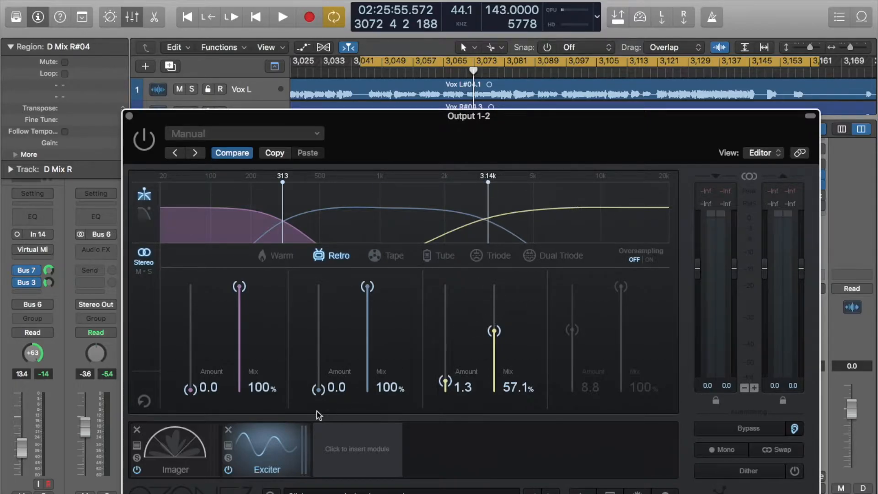
click(185, 446)
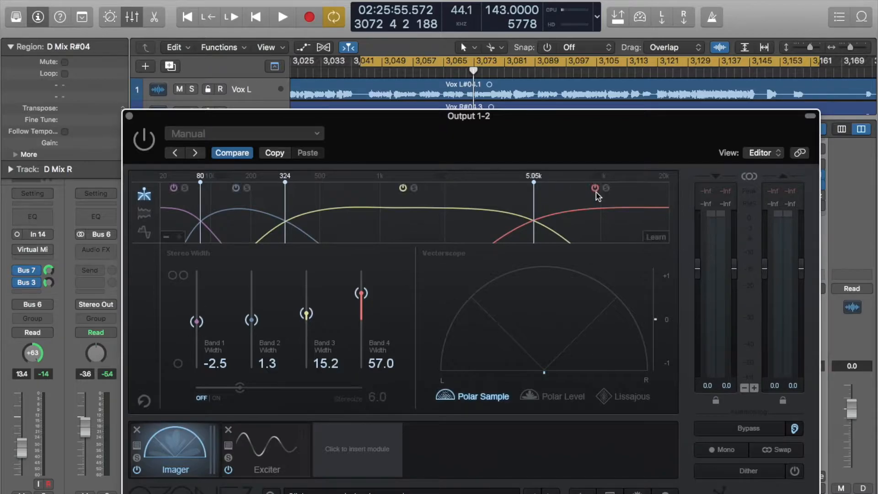
click(271, 465)
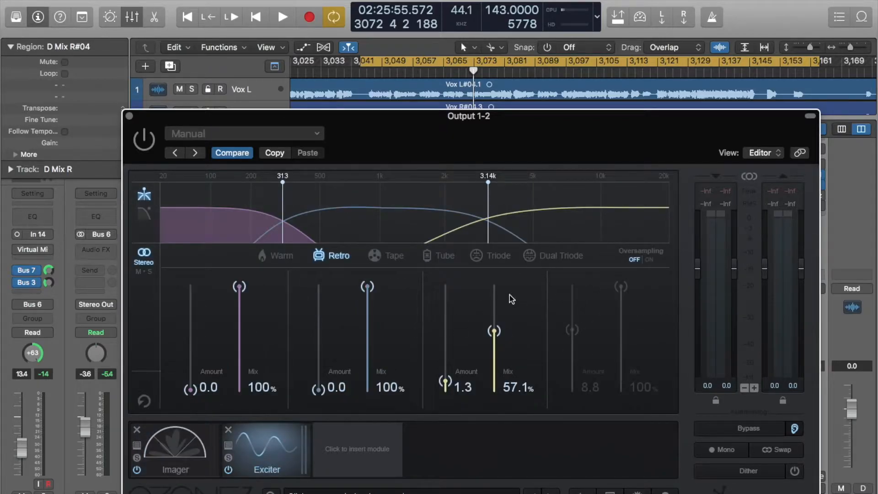
click(215, 429)
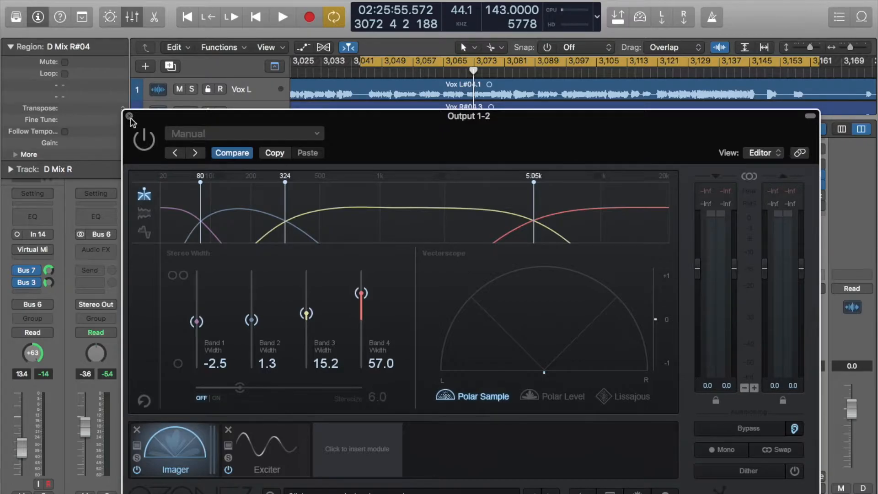
- Enable iZotope Ozone 7 on the output during playback, then close its window and stop
key(space)
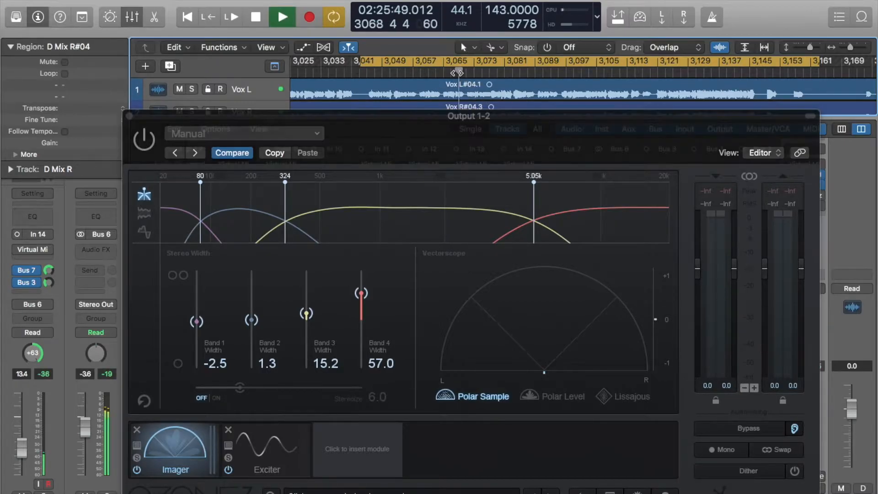
click(144, 140)
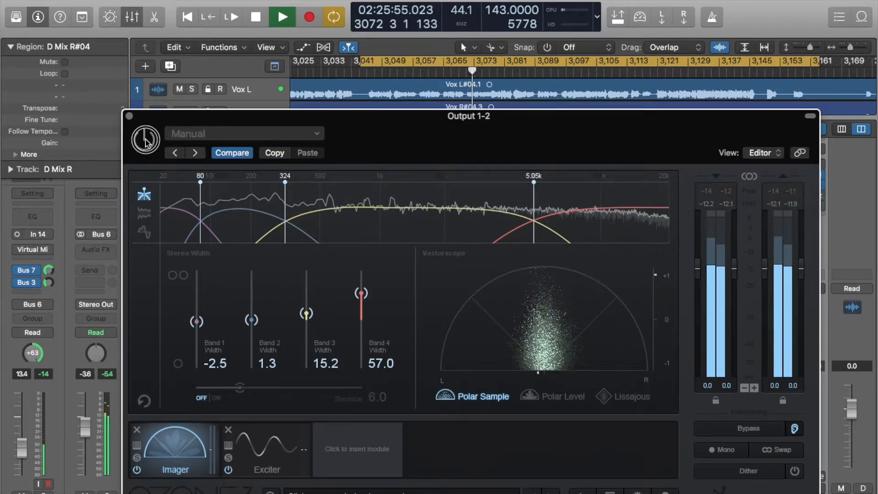
click(130, 116)
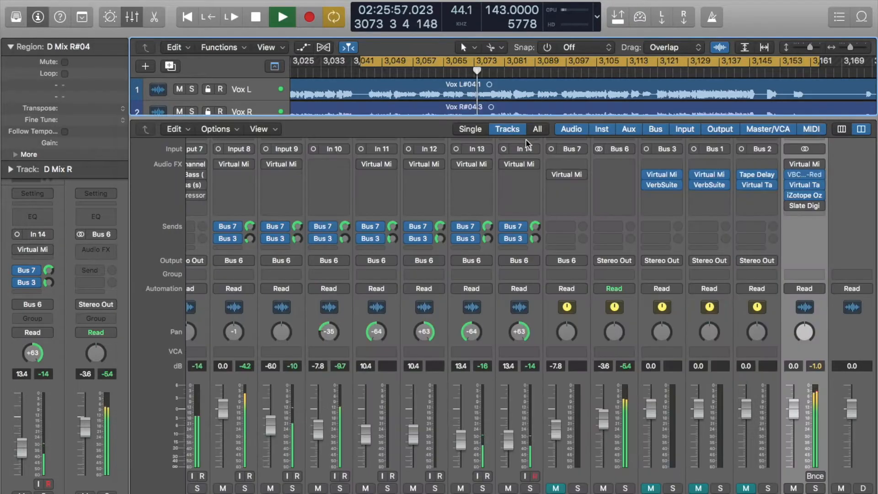
key(space)
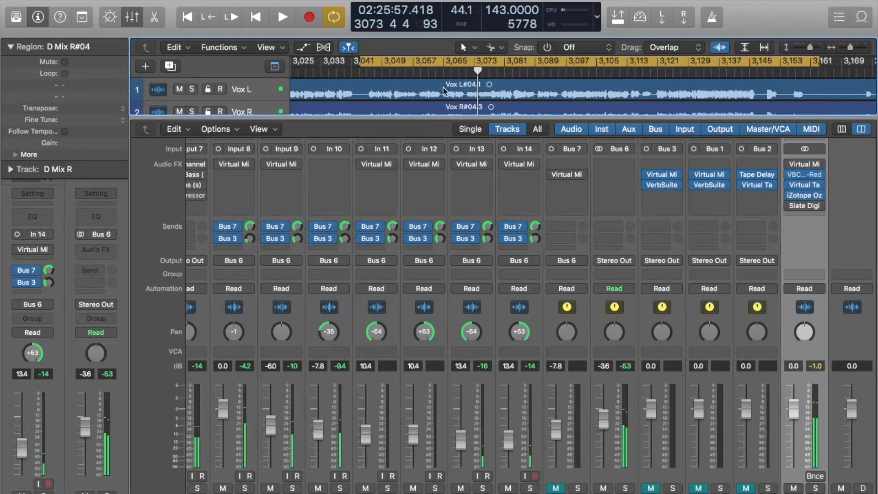
- Open the Virtual Mix Rack on the Output 1-2 channel and park the playhead at bar 3070
click(465, 73)
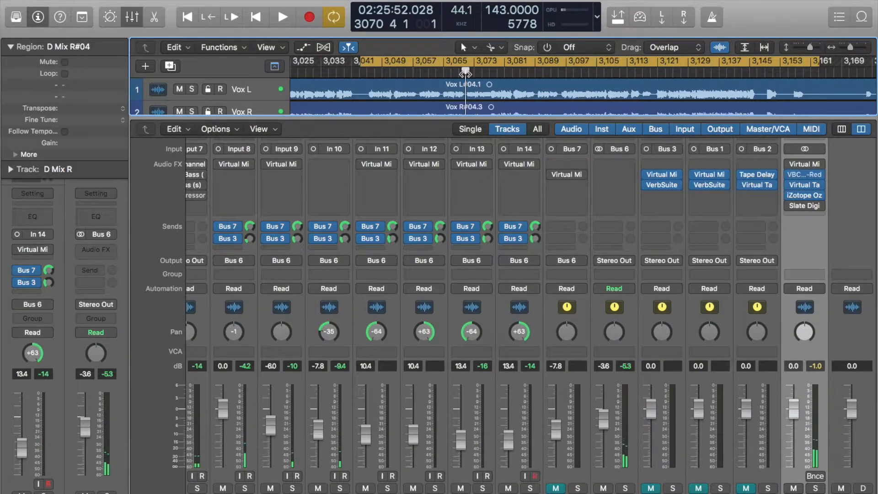
drag(464, 74, 482, 72)
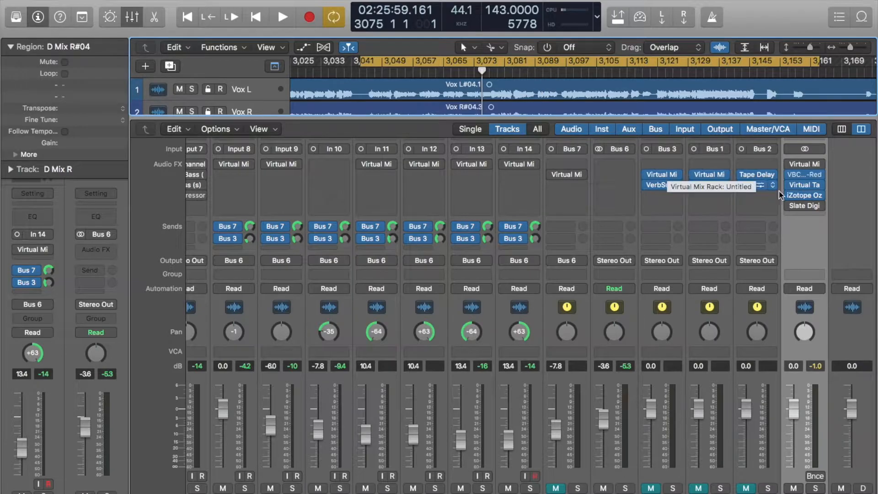
click(807, 168)
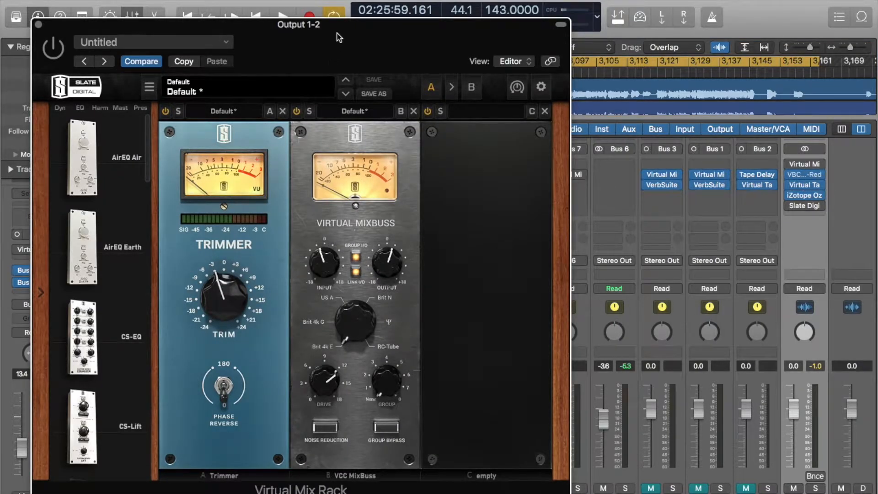
drag(338, 37, 425, 135)
click(462, 72)
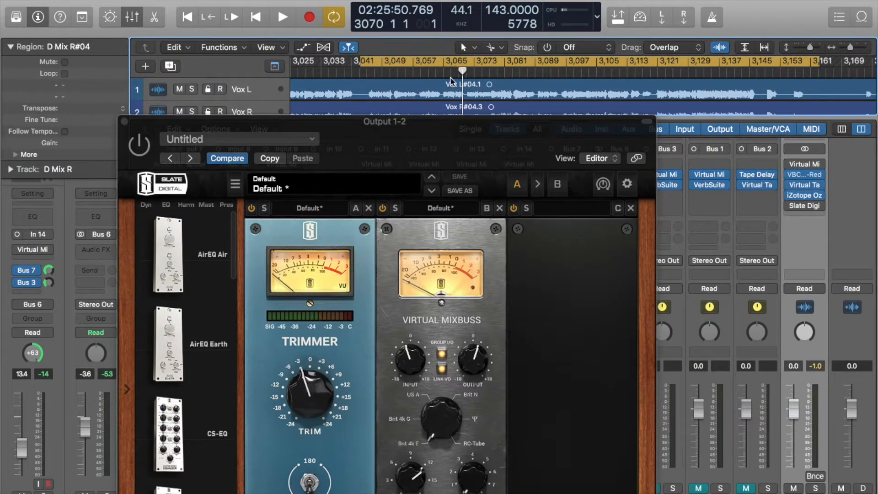
- Toggle the Virtual Mix Rack during playback and leave it enabled, then close its window and stop
key(space)
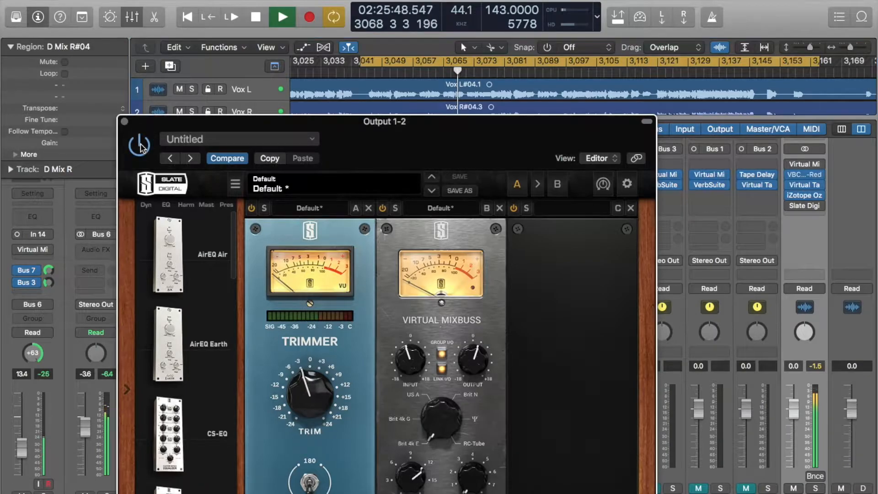
click(140, 145)
click(140, 146)
click(124, 121)
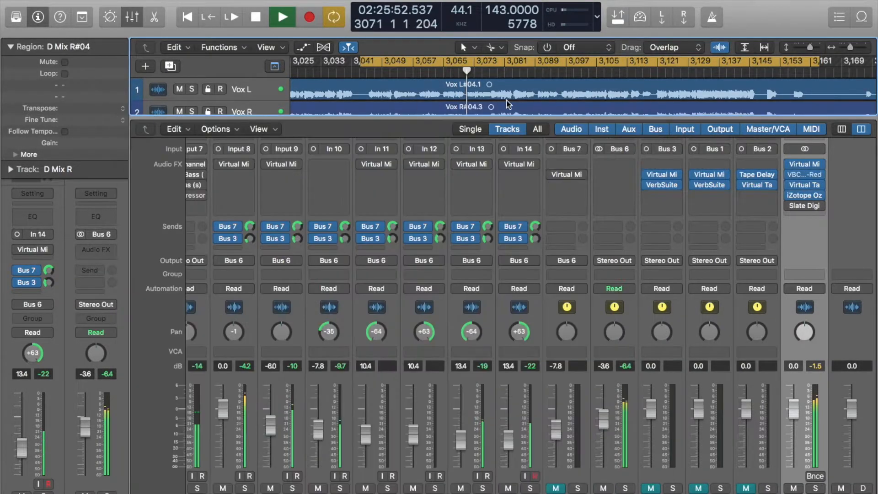
key(space)
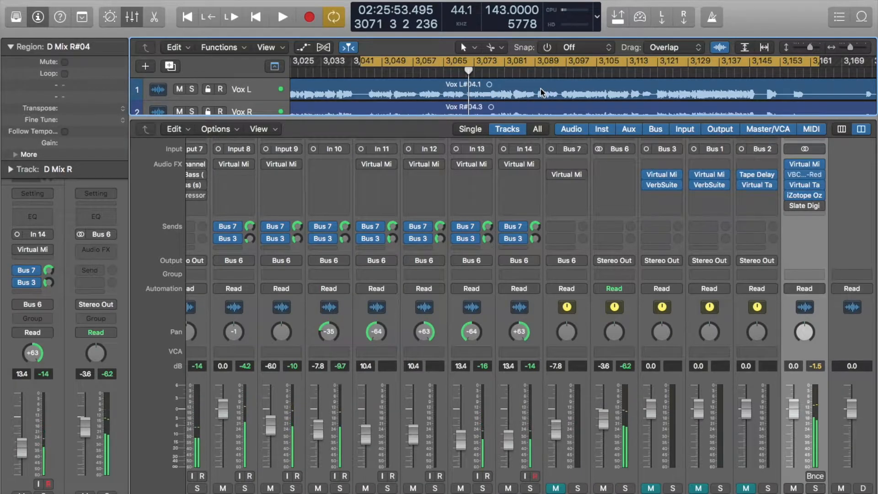
- Open Slate Digital FG-X on the Output 1-2 channel, enable it during playback, then close its window and stop
mouse_move(804, 209)
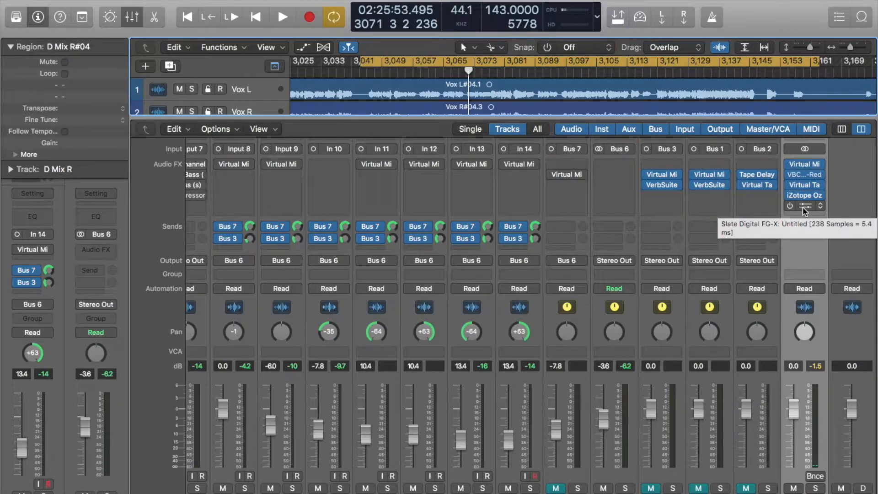
click(804, 208)
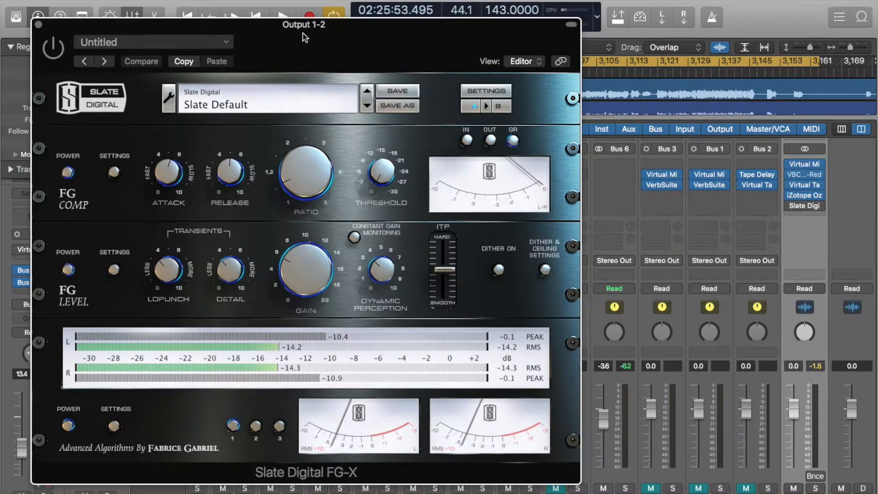
drag(303, 33, 453, 152)
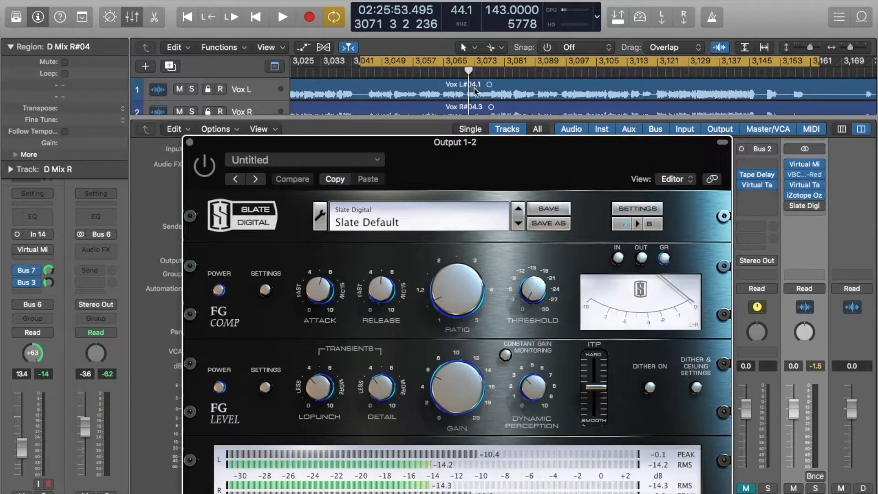
key(space)
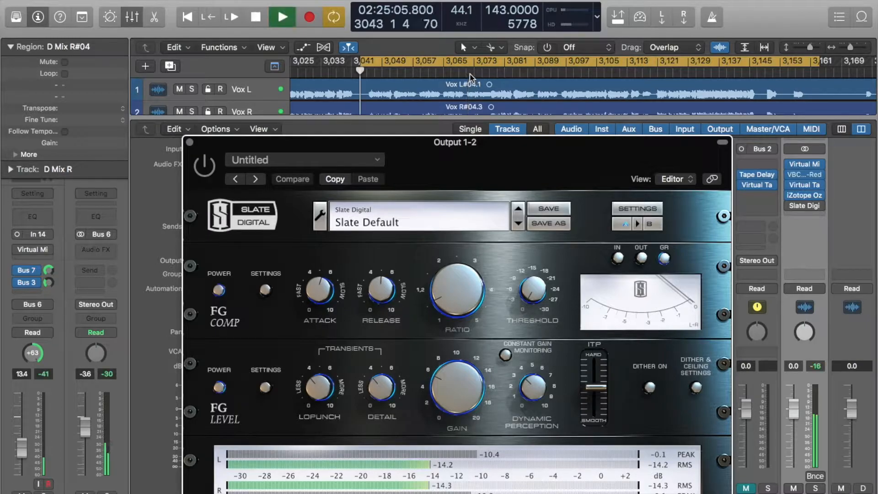
click(189, 143)
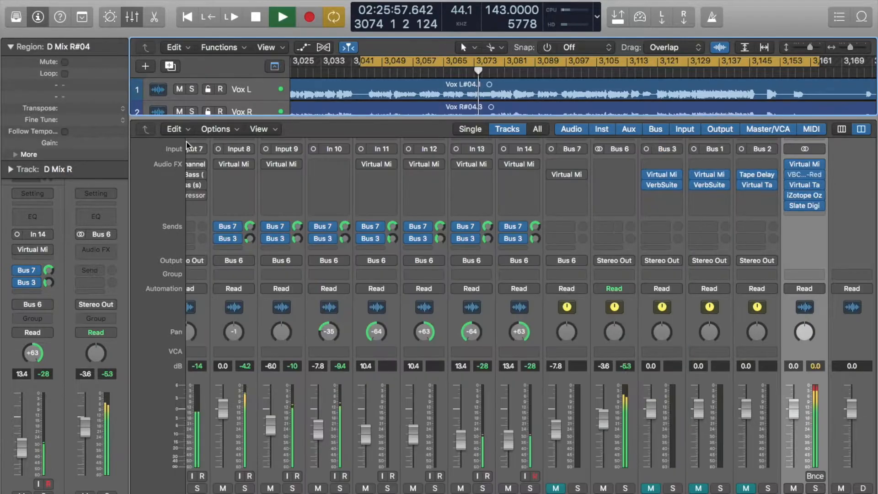
key(space)
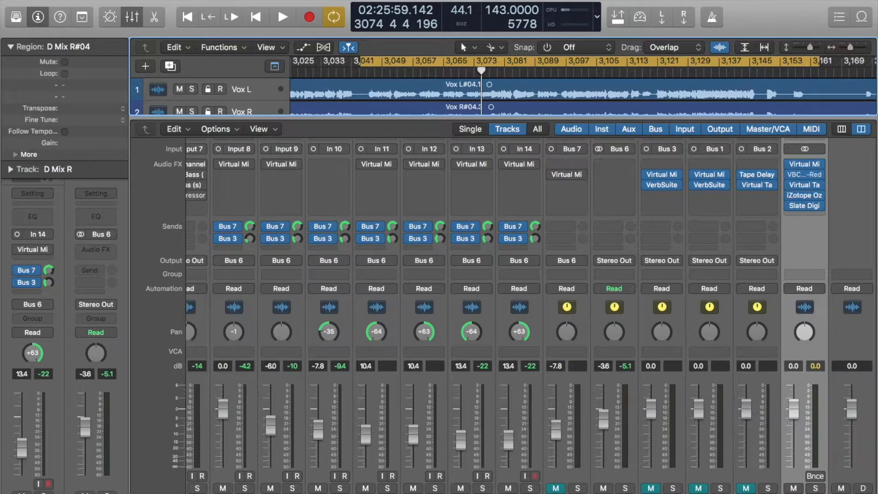
- Look over the effects, sends and levels of the mixer channels from Input 1 to the main output
scroll(485, 371, left, 10)
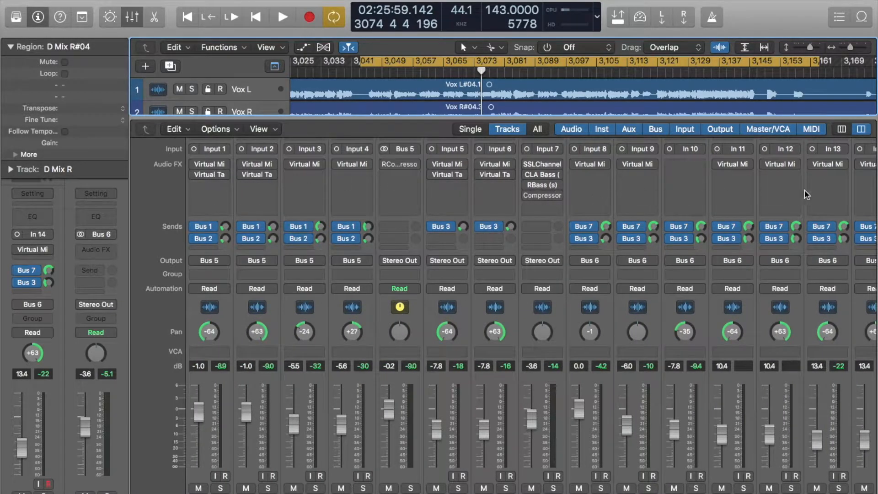
scroll(749, 256, right, 10)
scroll(739, 254, left, 10)
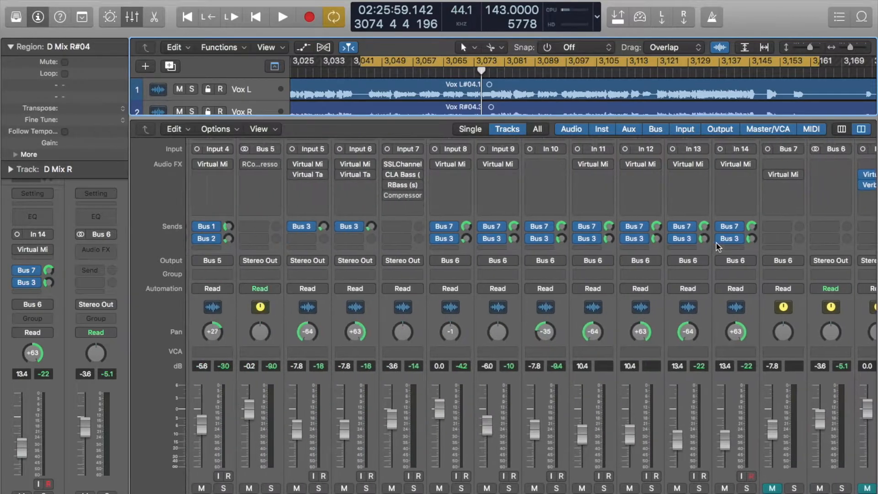
scroll(828, 269, right, 10)
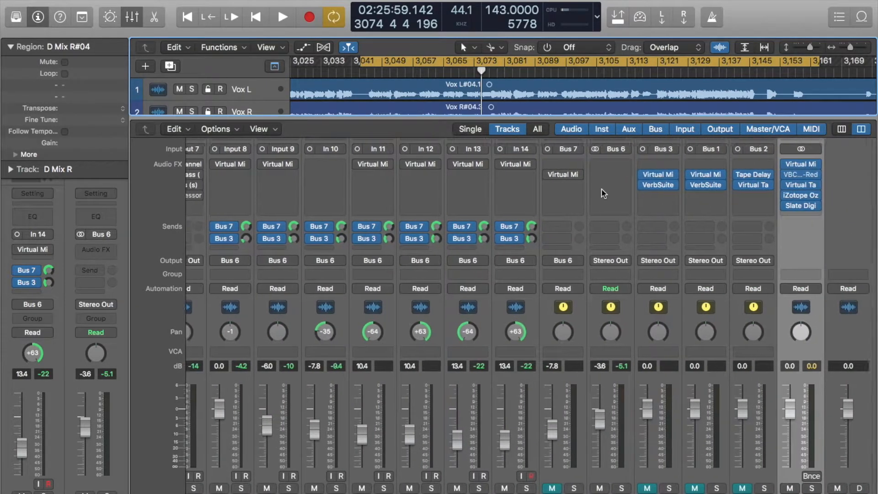
mouse_move(678, 179)
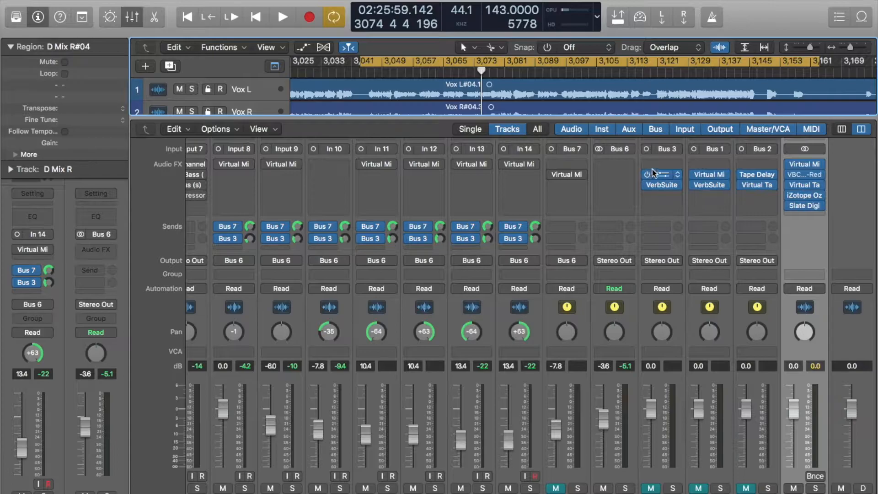
- Play a short stretch of the mix, then mute the Bus 5, Input 5, Input 6 and Input 7 channels
key(space)
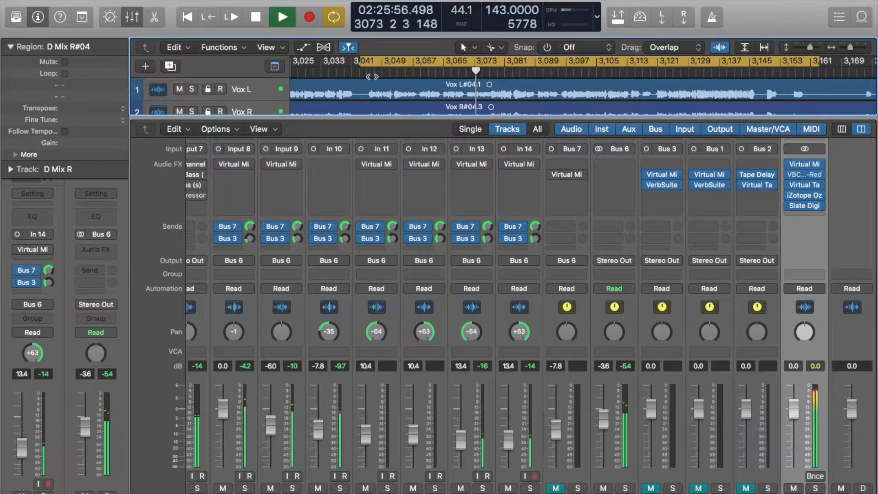
key(space)
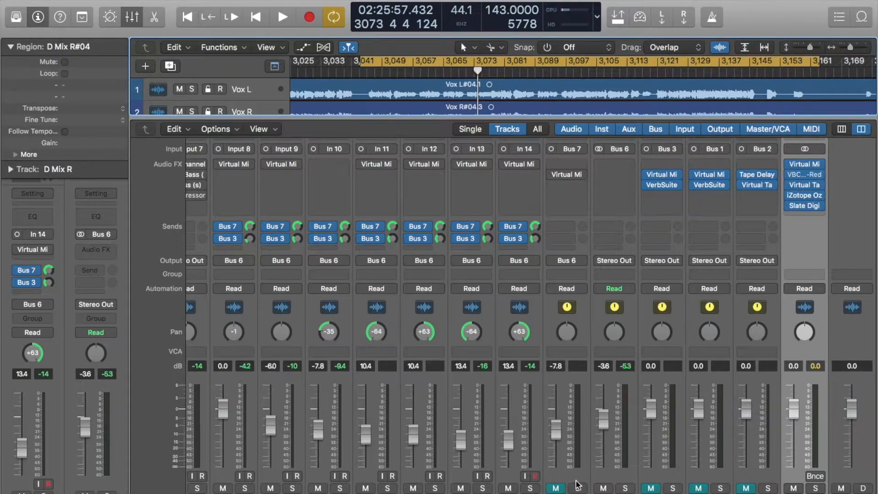
scroll(628, 481, left, 5)
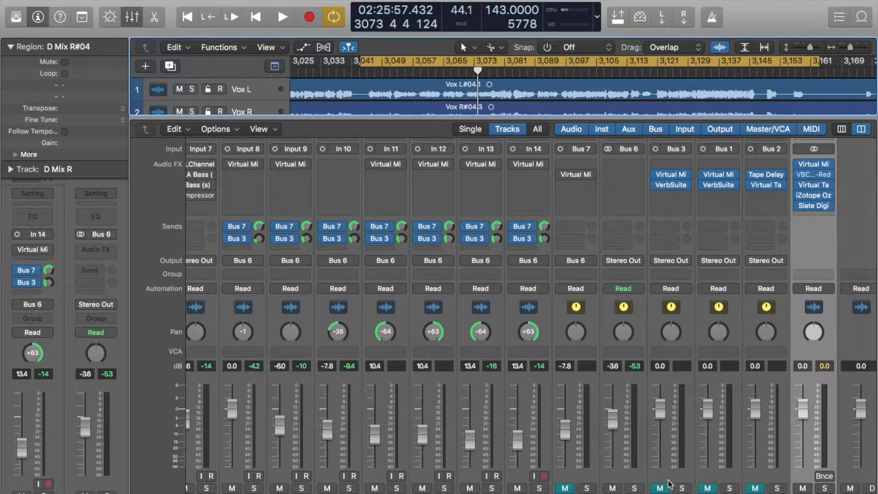
scroll(668, 482, left, 5)
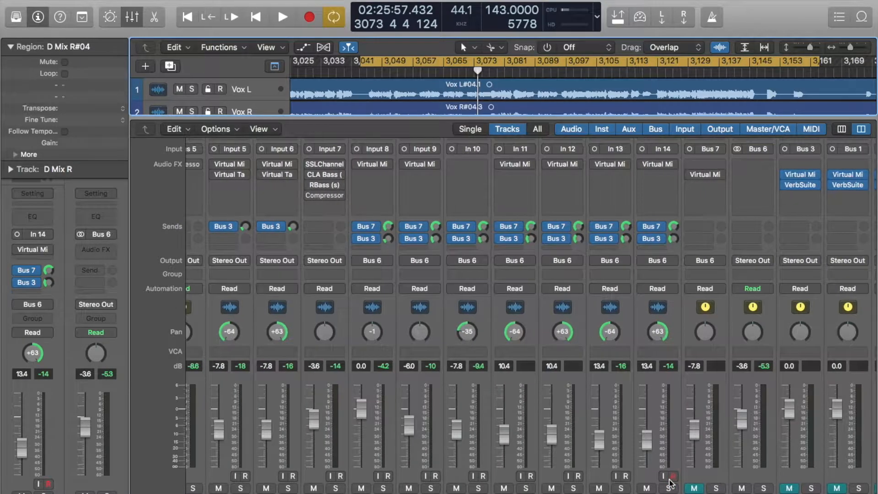
scroll(670, 483, left, 10)
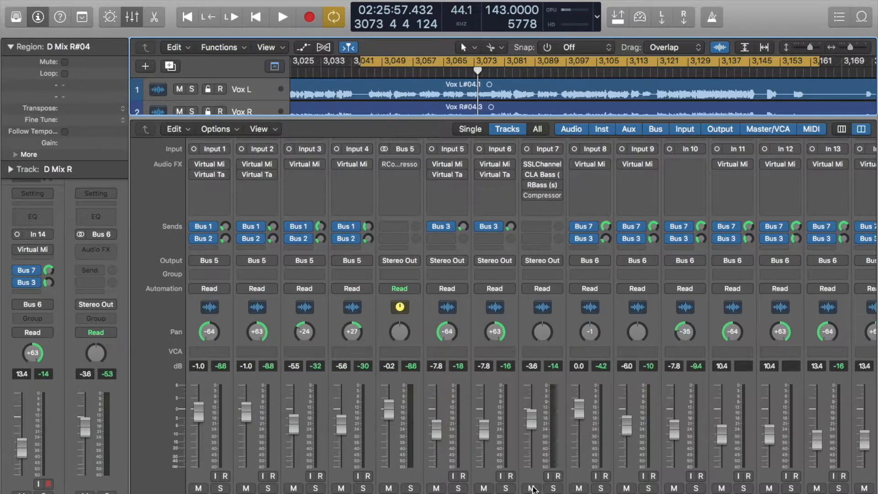
click(531, 488)
click(432, 488)
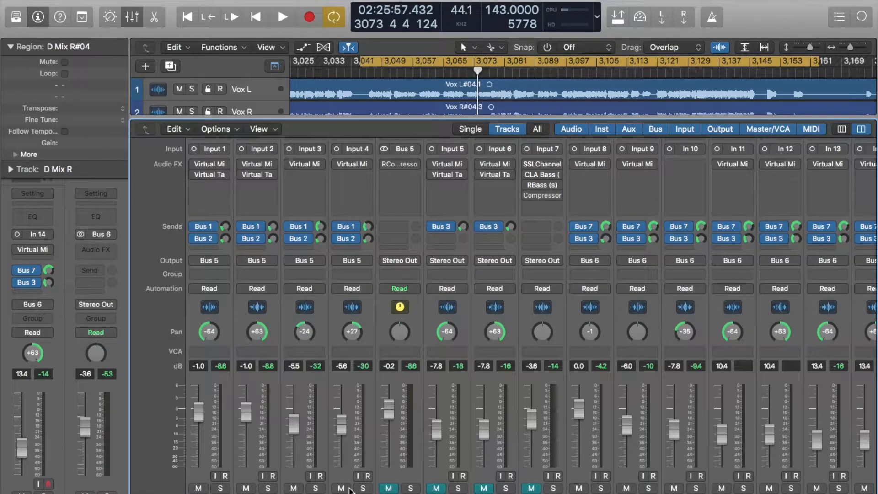
- Play the drum channels without the muted instruments, then stop and move the cycle start to about bar 3057
scroll(349, 484, right, 20)
key(space)
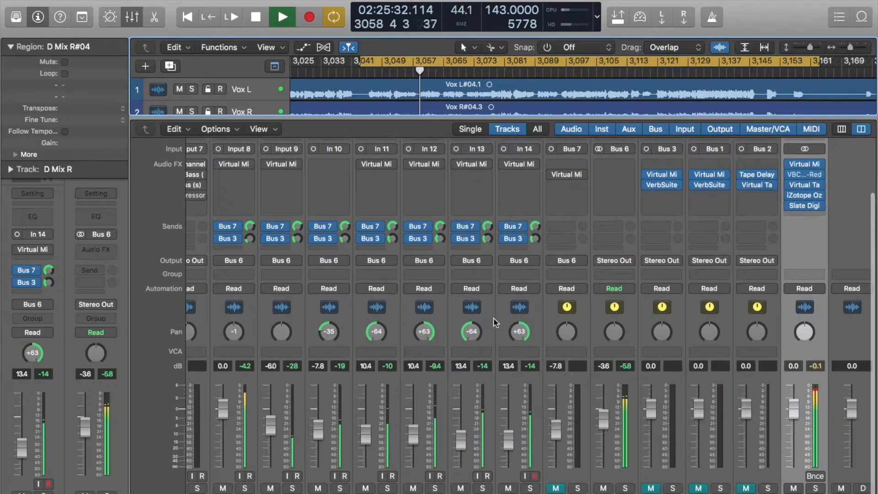
scroll(559, 364, left, 2)
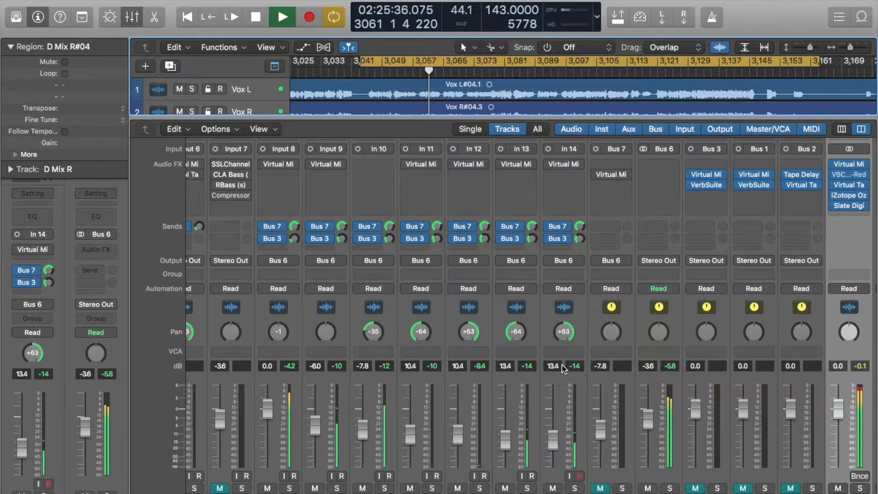
key(space)
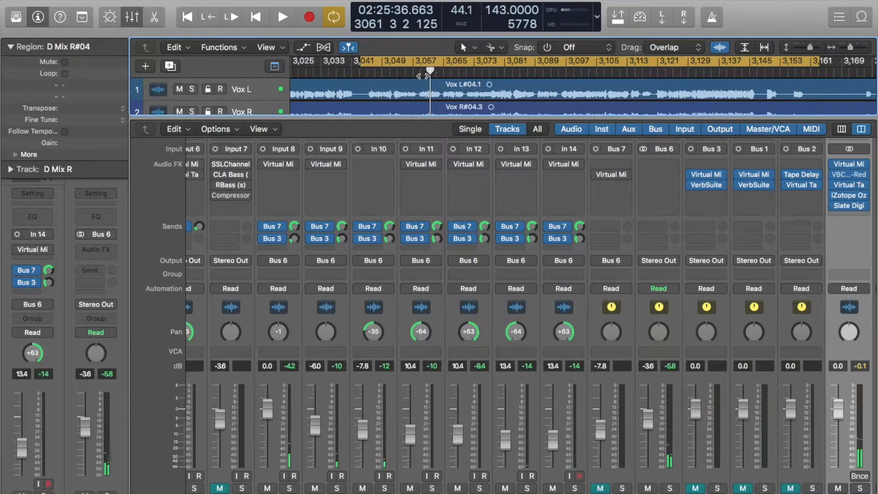
drag(360, 60, 424, 60)
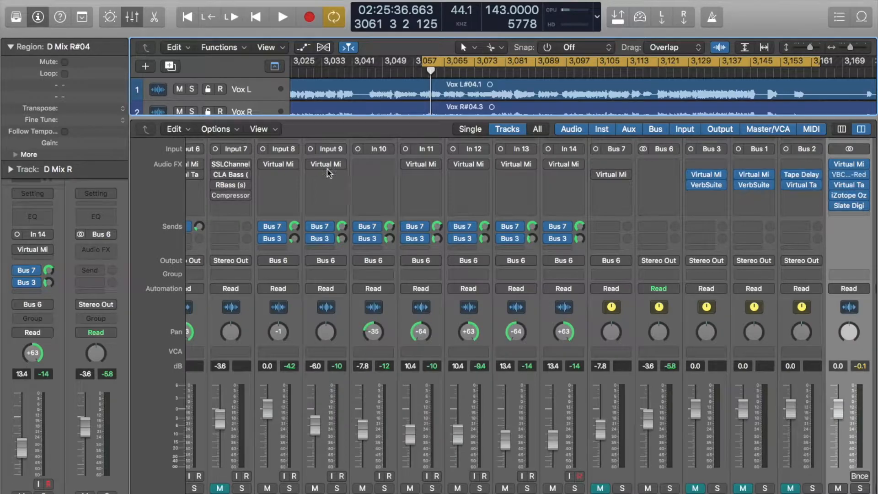
- Solo Input 9, enable the Virtual Mix Rack on the snare during playback, then close its window and stop
click(339, 486)
key(space)
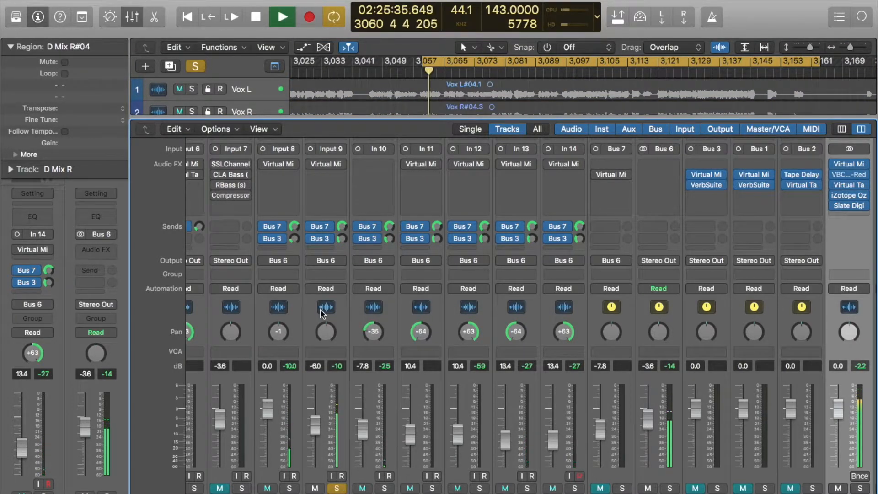
click(328, 167)
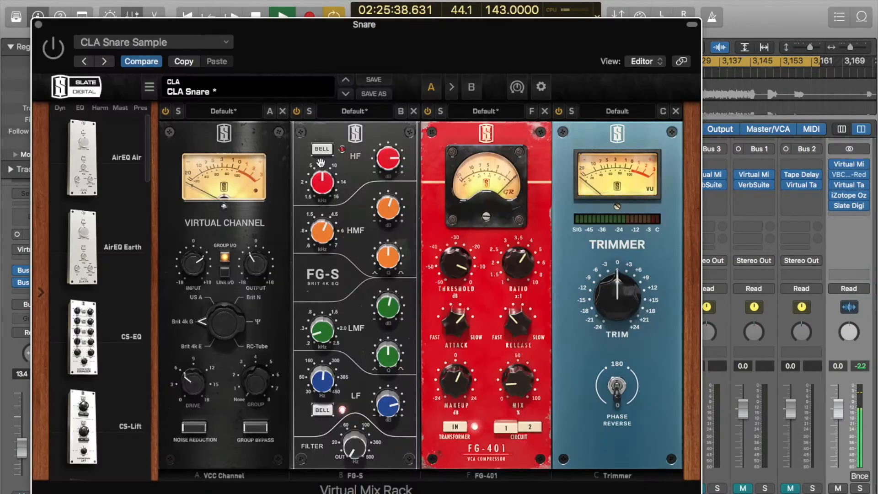
click(54, 47)
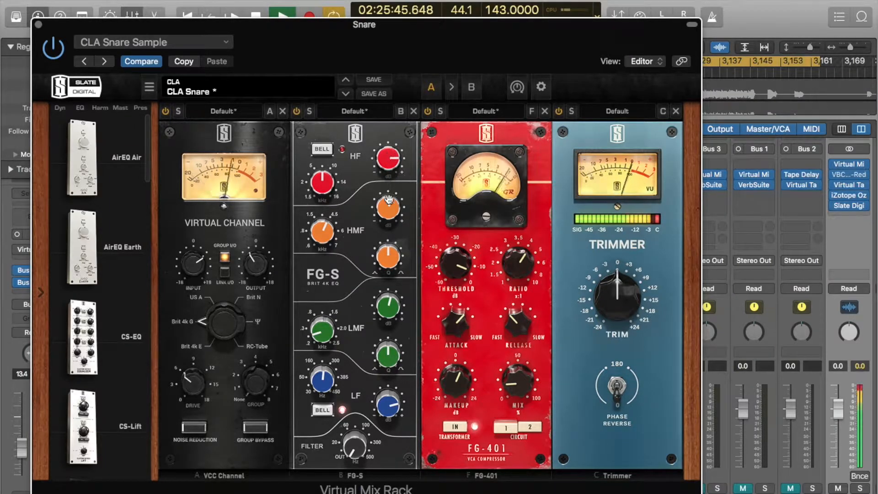
drag(324, 228, 324, 231)
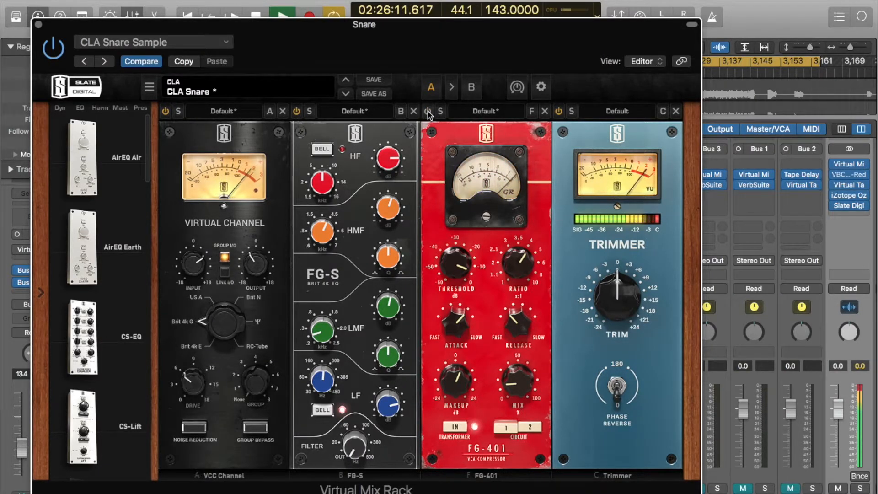
click(39, 25)
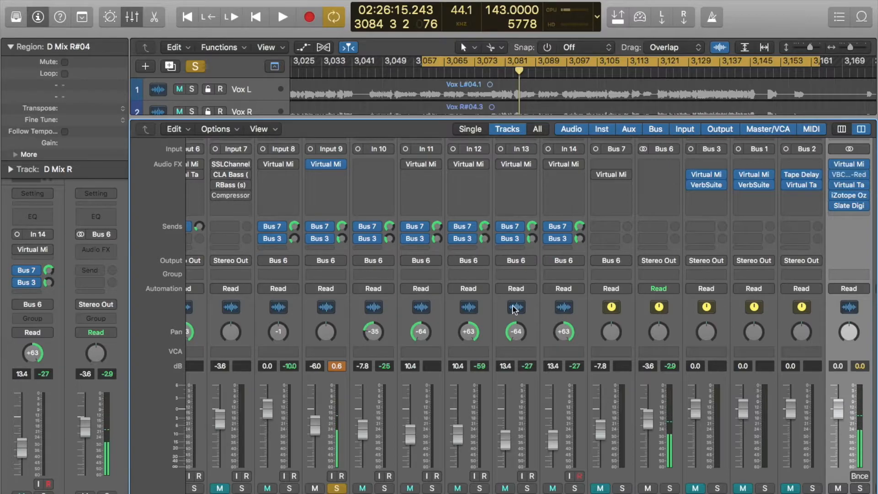
- Unmute the Bus 3 room channel, look over its Virtual Mix Rack settings and close the plug-in window
click(696, 488)
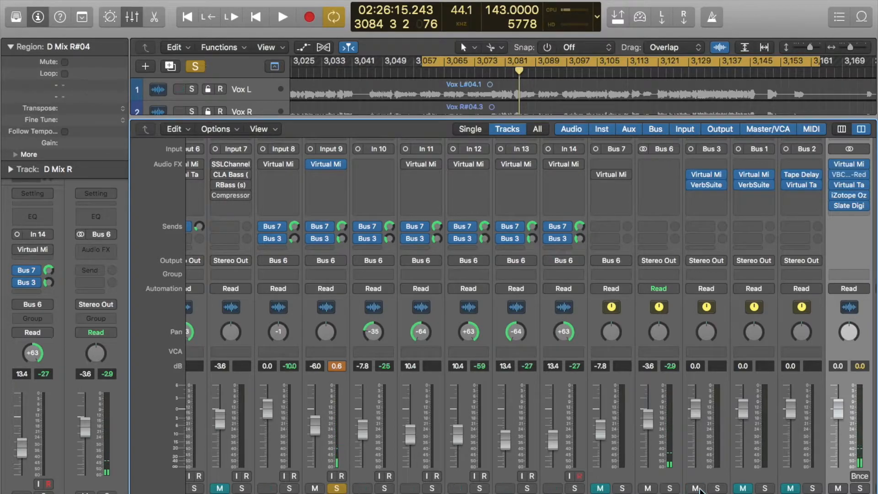
click(707, 176)
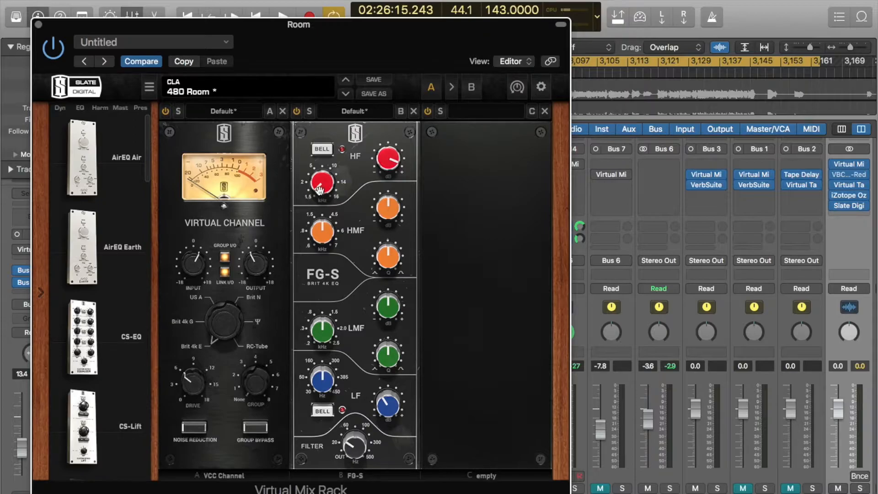
mouse_move(386, 164)
click(39, 25)
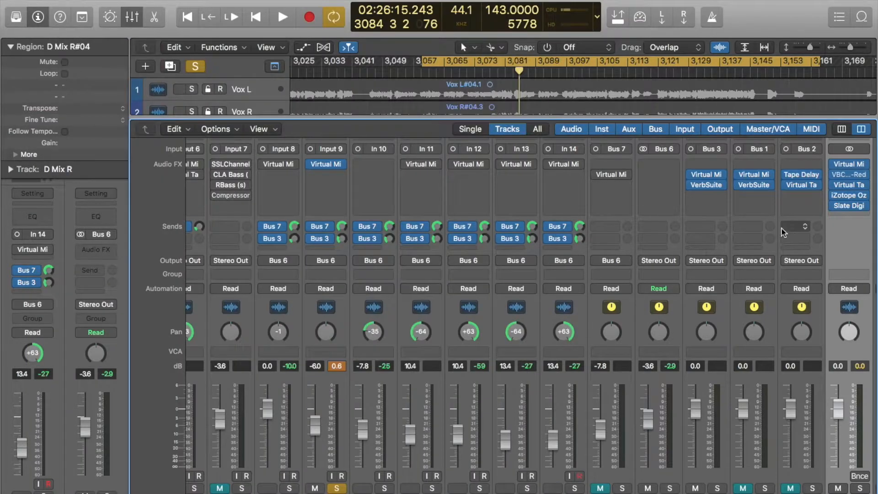
- Open VerbSuite Classics on Bus 3, examine its predelay and decay settings, then close its window
mouse_move(719, 187)
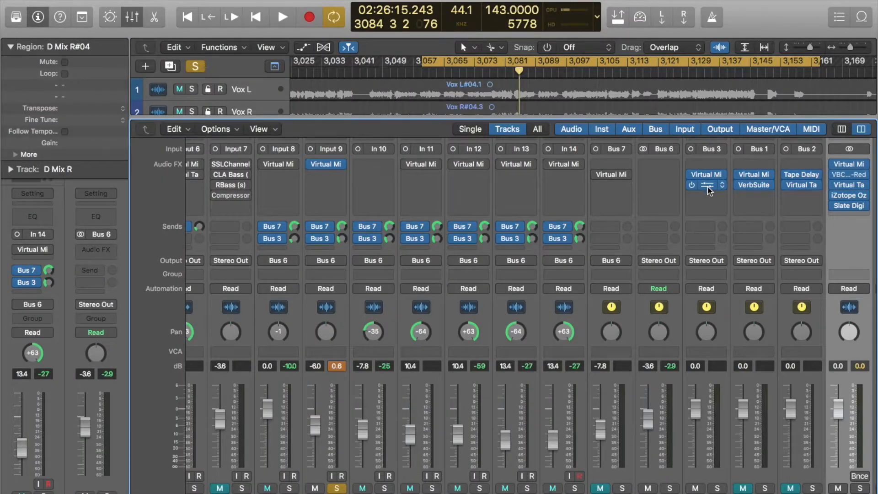
click(708, 187)
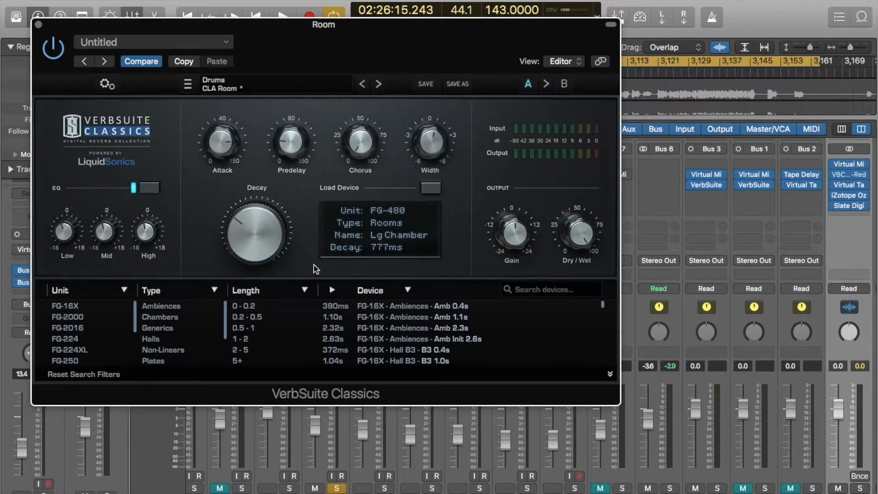
mouse_move(293, 146)
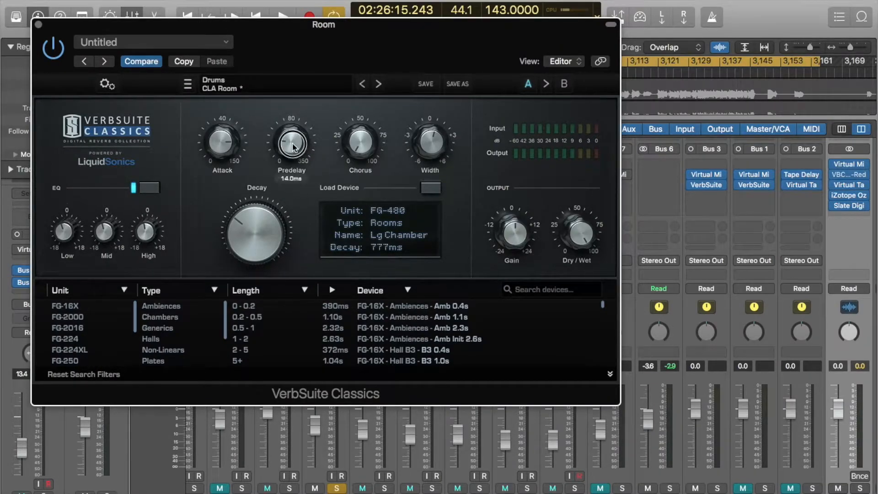
click(382, 249)
click(39, 25)
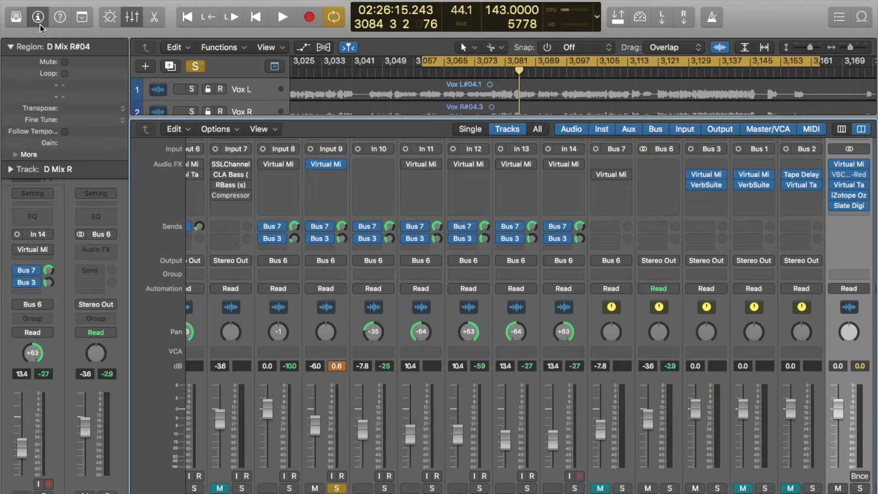
- Lower Input 9's Bus 3 send to about -18.5 dB during playback, then stop and readjust it
key(space)
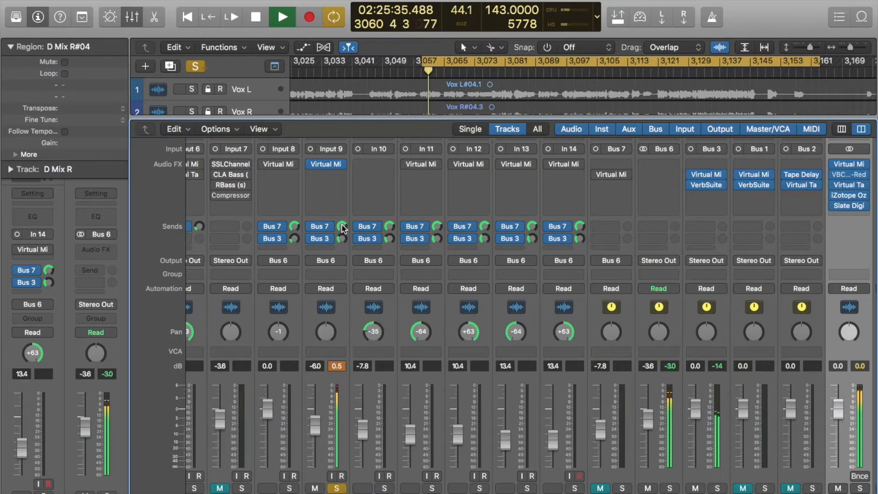
mouse_move(344, 238)
mouse_down()
mouse_move(343, 300)
mouse_move(344, 250)
mouse_up()
key(space)
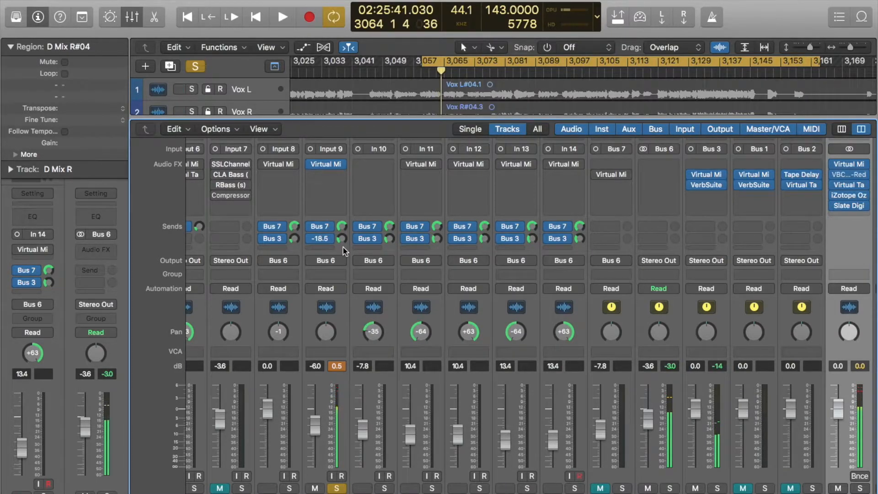
drag(342, 239, 344, 244)
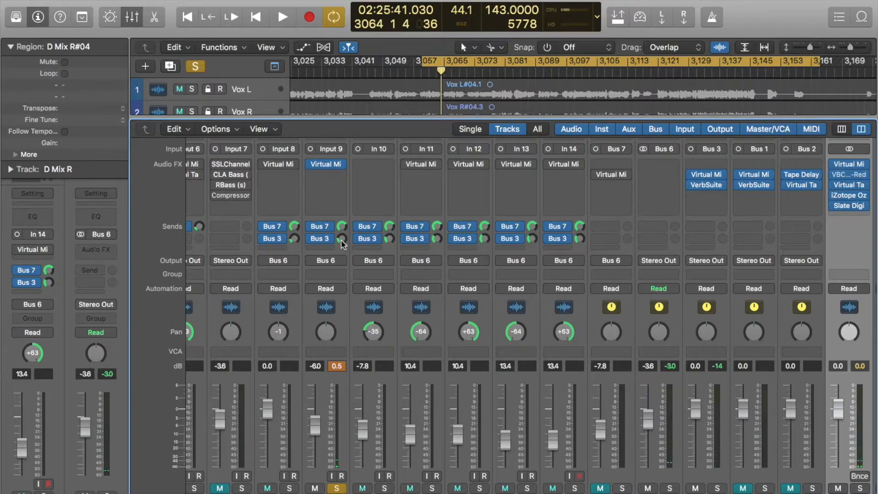
- Switch the solo from Input 9 to Input 8 during playback, then open and enable the kick's Virtual Mix Rack
key(space)
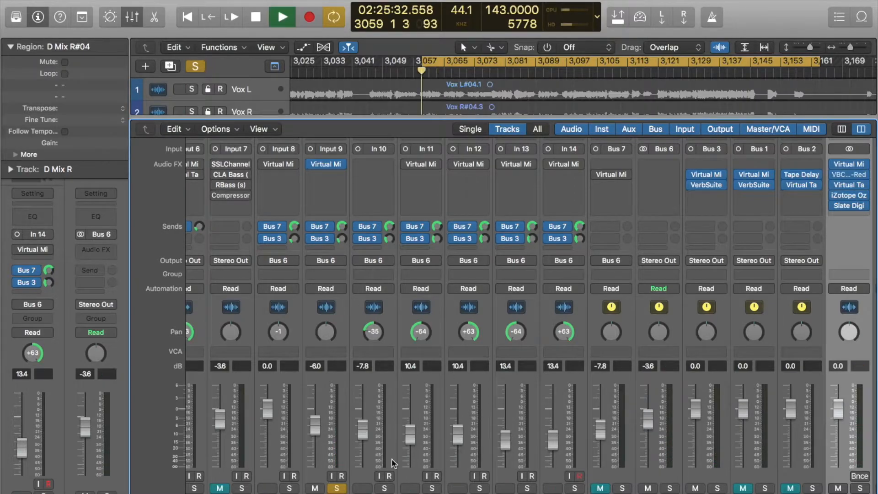
click(336, 489)
click(289, 488)
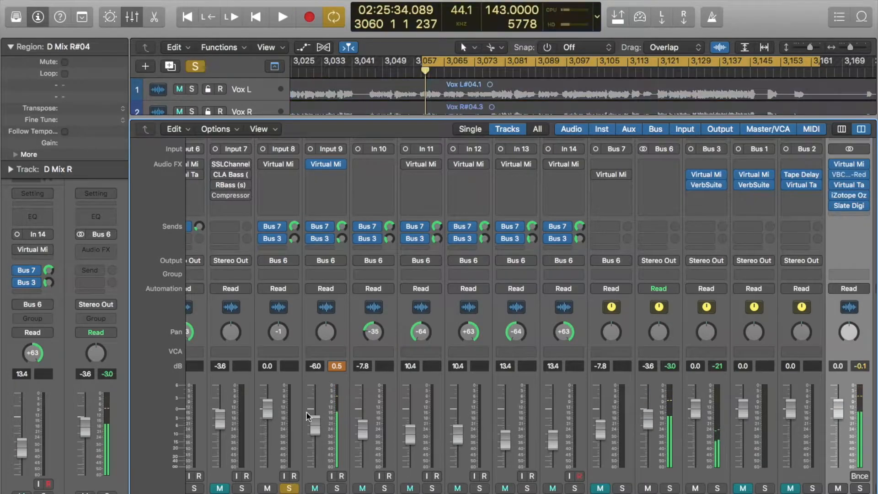
click(278, 166)
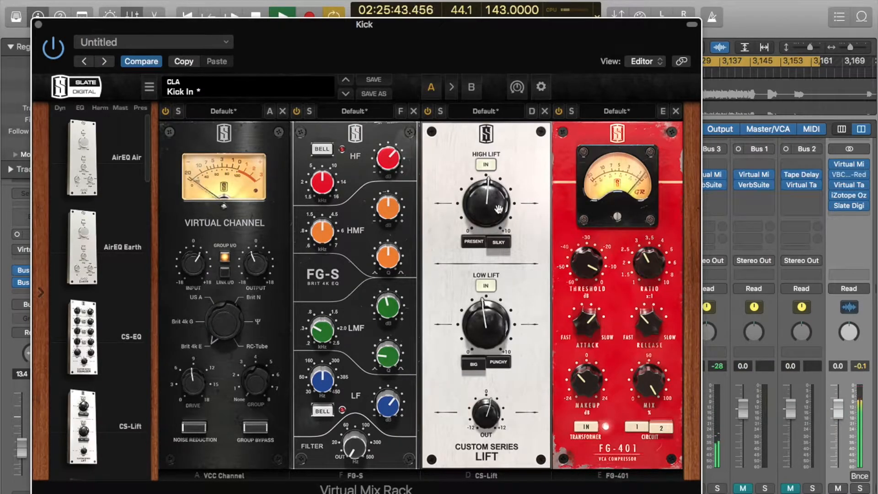
mouse_move(481, 204)
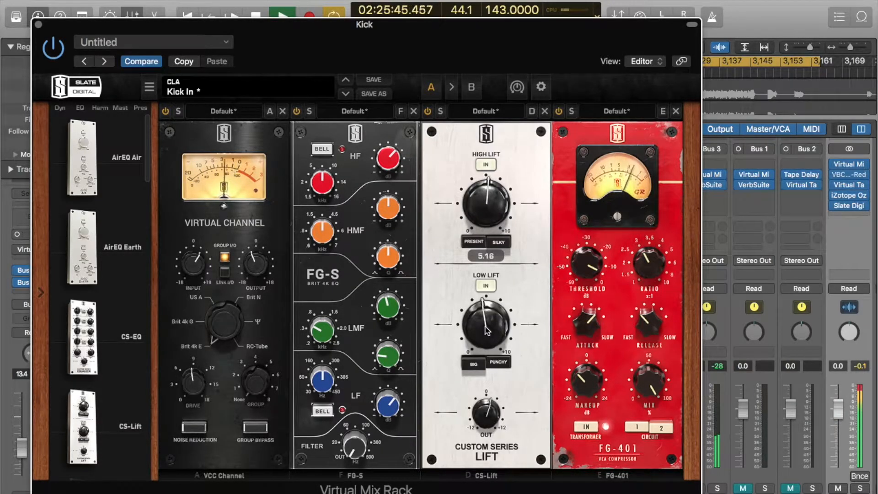
- Restart playback, set the kick's CS-Lift High Lift to 5.03 and Low Lift to 4.65, and compare the Present and Silky modes
key(space)
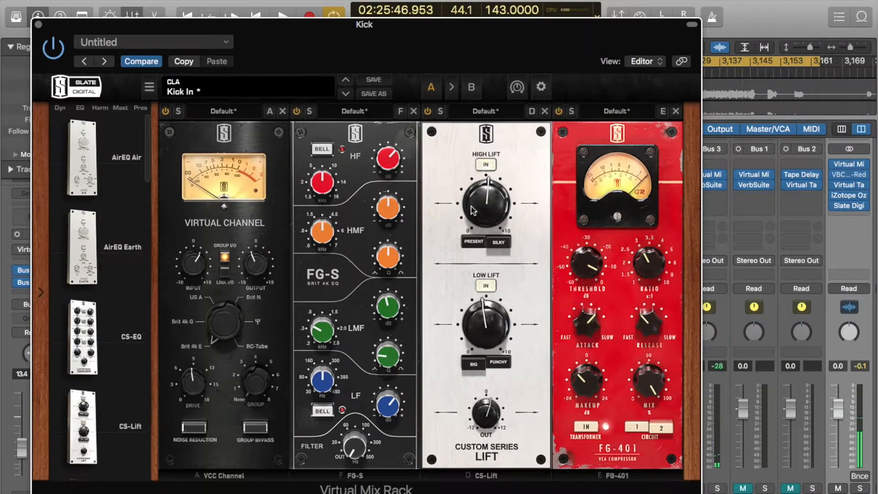
key(space)
mouse_move(486, 203)
mouse_down()
mouse_move(491, 208)
mouse_move(498, 146)
mouse_move(486, 206)
mouse_up()
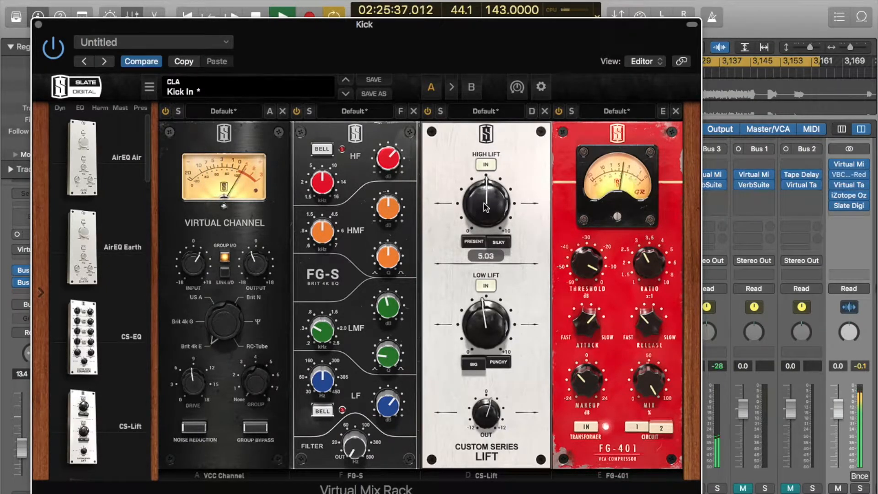
mouse_move(488, 330)
mouse_down()
mouse_move(508, 202)
mouse_move(483, 331)
mouse_up()
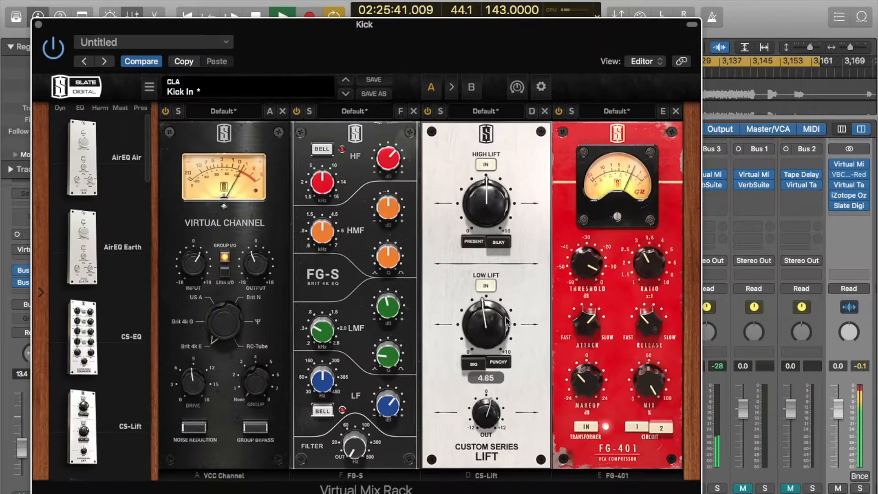
click(498, 244)
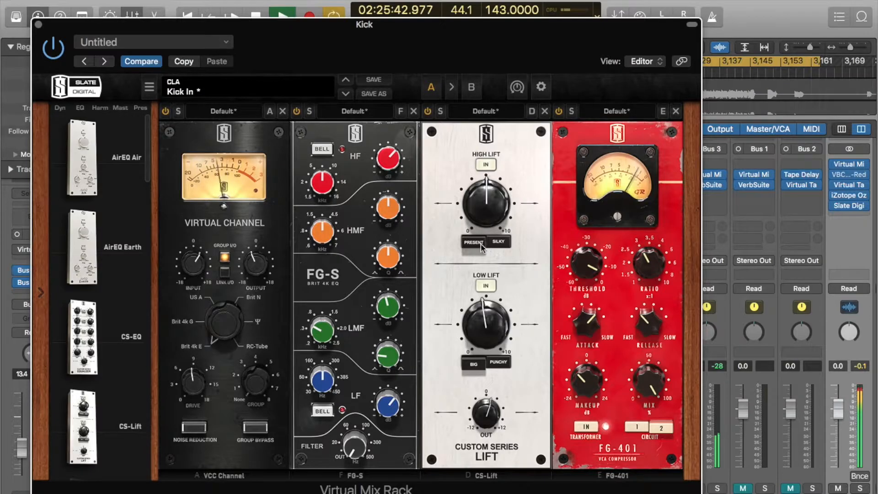
click(475, 244)
- Stop playback, close the kick's Virtual Mix Rack window and take Input 8 out of solo
key(space)
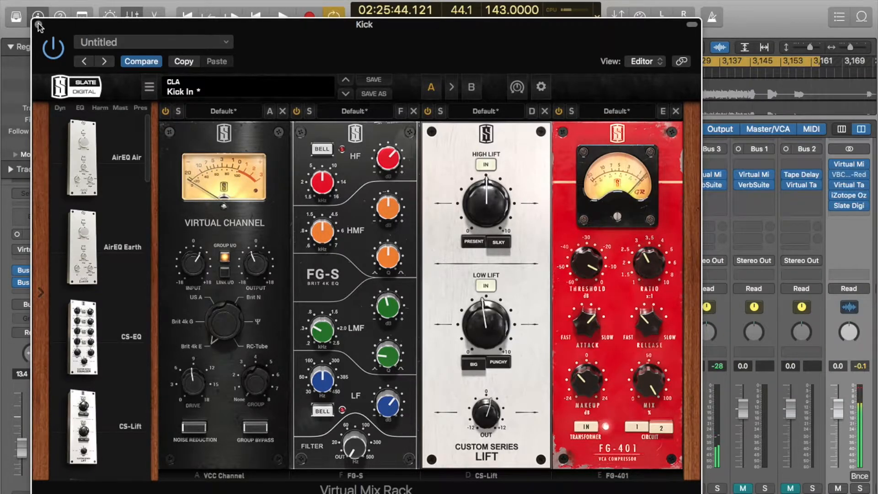
click(39, 24)
click(290, 487)
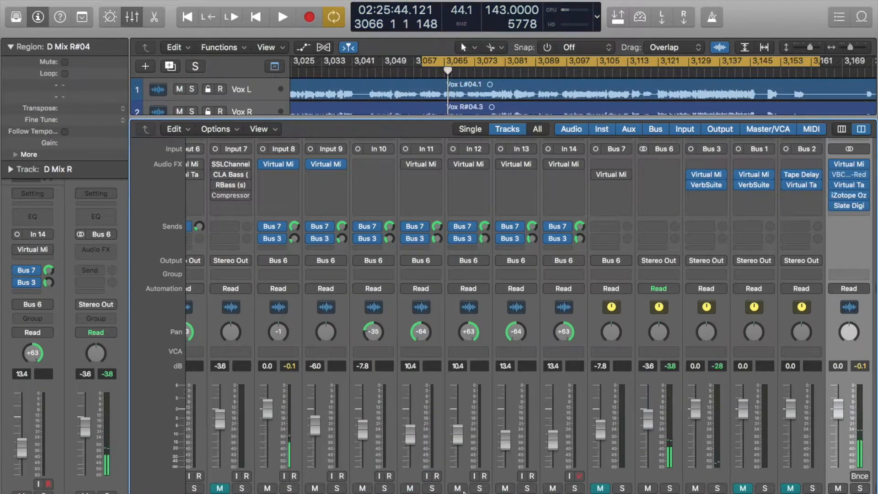
- Solo In 10, play the passage and lower its Bus 3 send to -21.5 dB, stopping playback and clearing the solo
click(384, 488)
key(space)
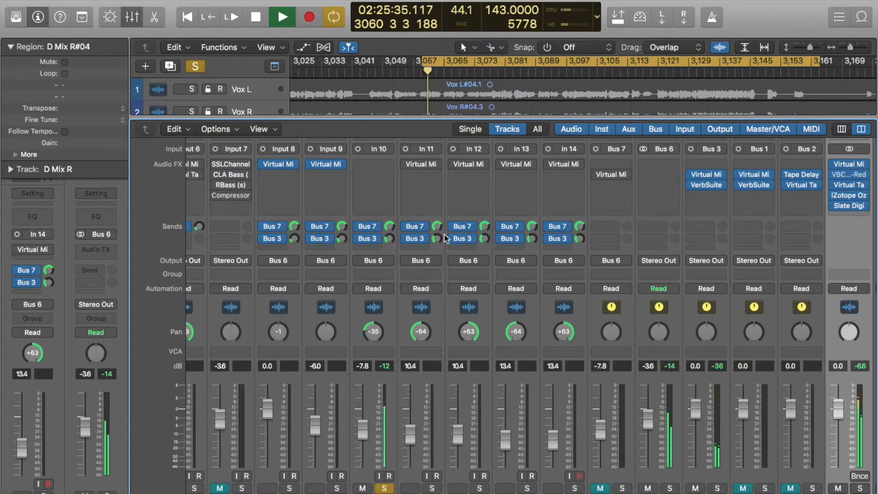
mouse_move(389, 238)
mouse_down()
mouse_move(403, 305)
mouse_move(393, 239)
mouse_move(389, 247)
mouse_up()
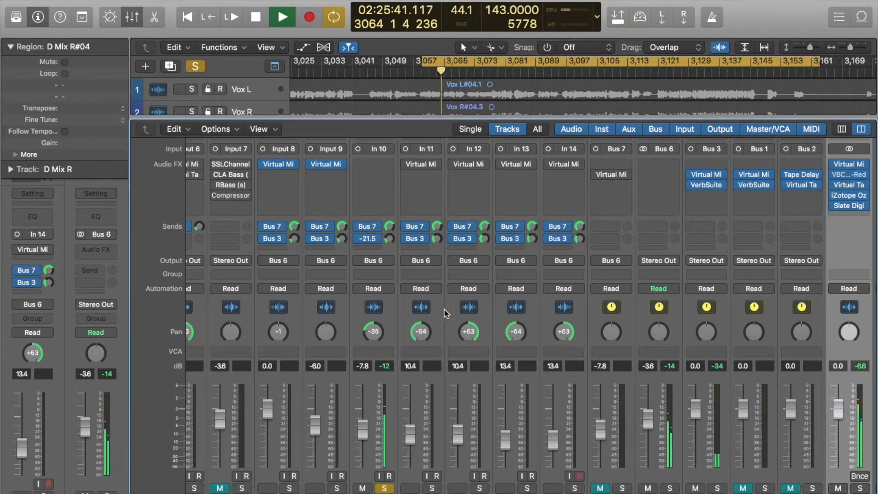
key(space)
click(384, 488)
- Solo the tom channels In 11 and In 12 and play their busy passage from around bar 3,113
click(431, 488)
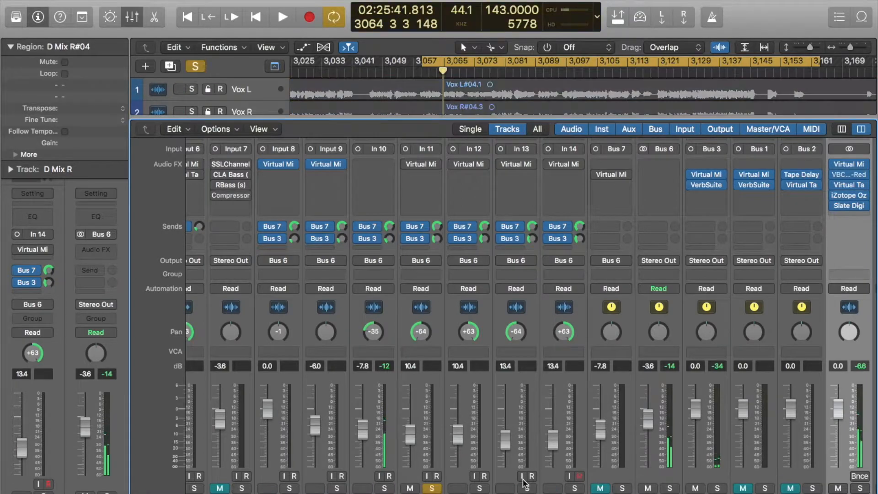
click(479, 487)
scroll(579, 84, down, 5)
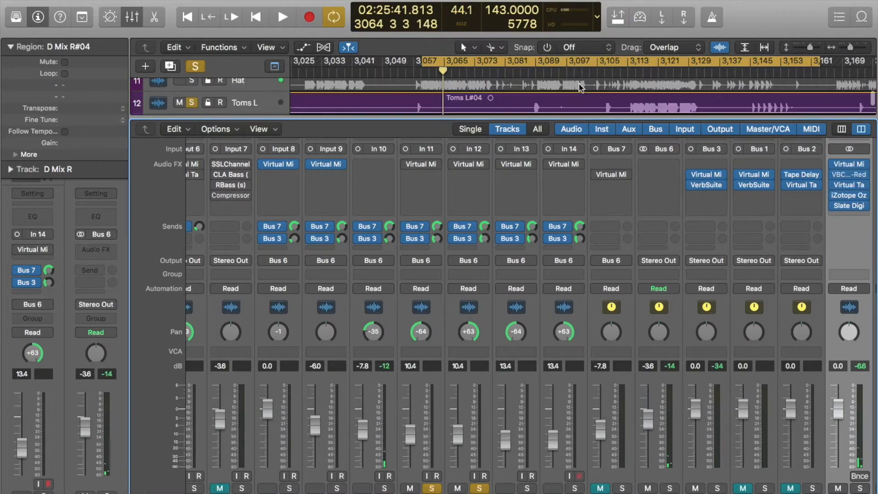
scroll(578, 84, down, 2)
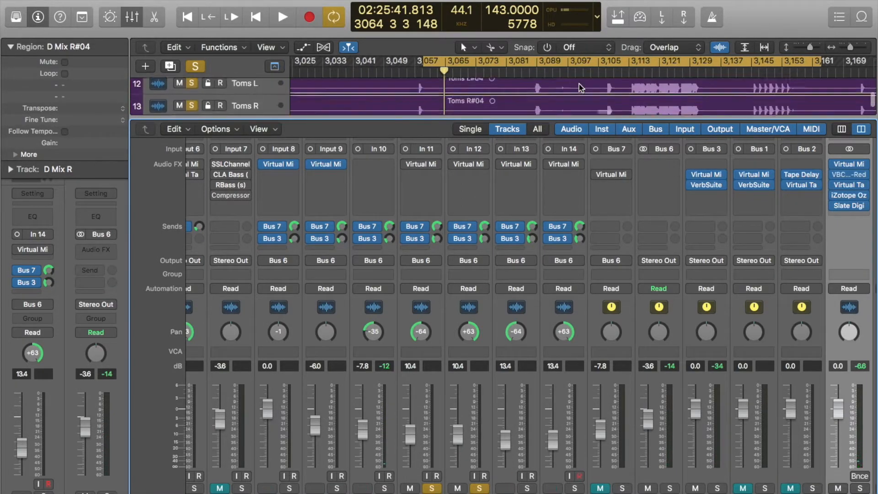
click(635, 74)
key(space)
click(637, 73)
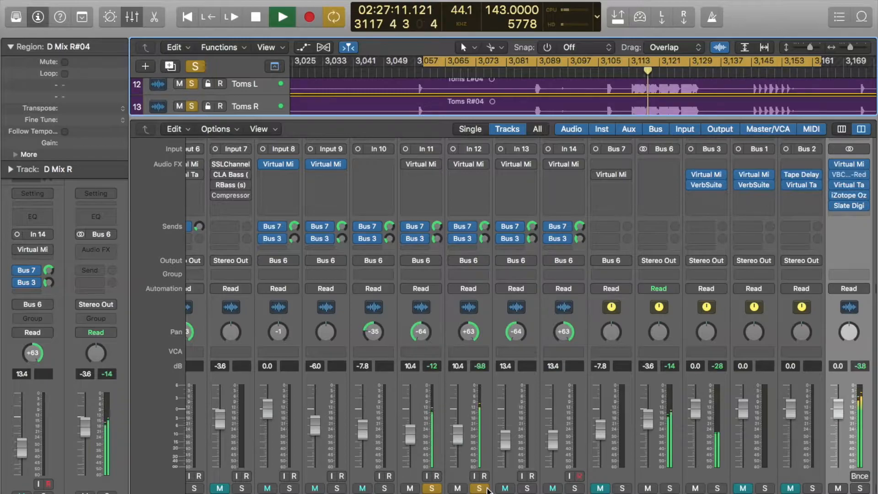
key(space)
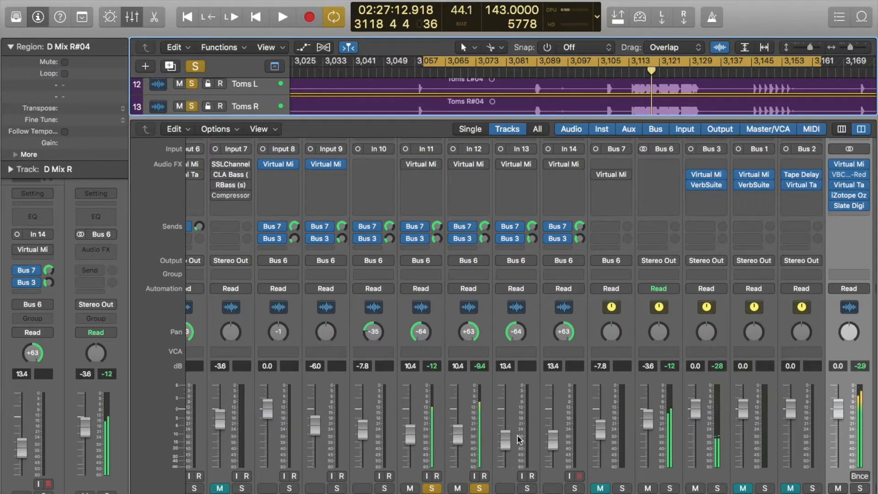
- Open the Toms R Virtual Mix Rack, examine its FG-S EQ and CS-Lift settings, and close it
click(472, 166)
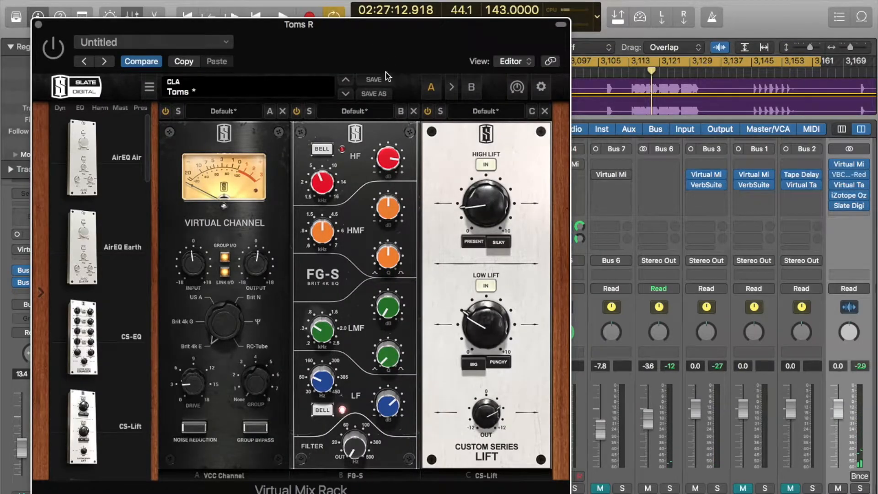
mouse_move(320, 178)
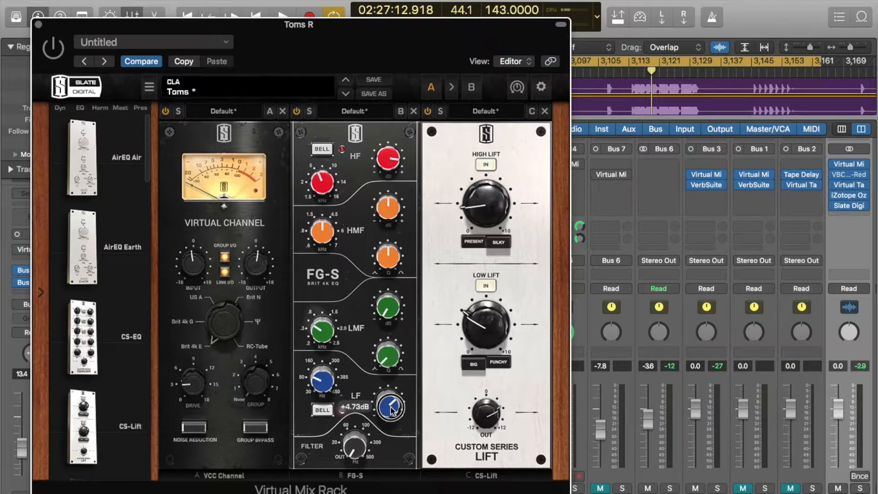
mouse_move(326, 389)
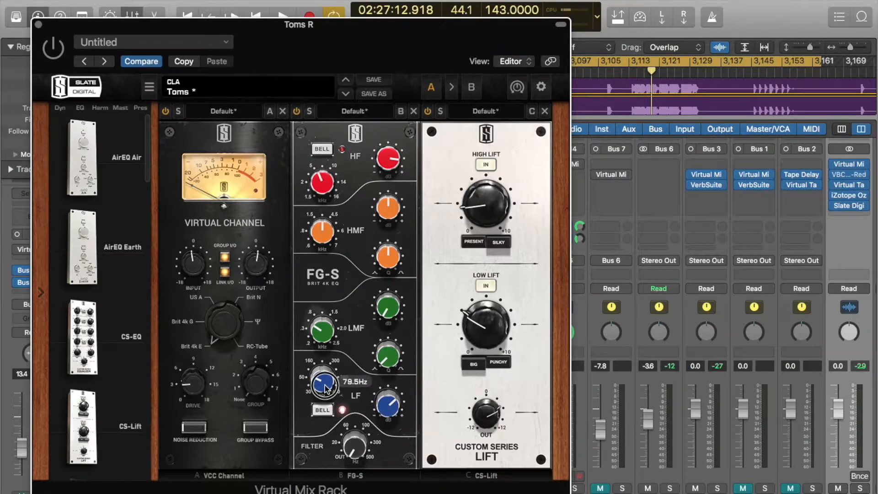
mouse_move(396, 410)
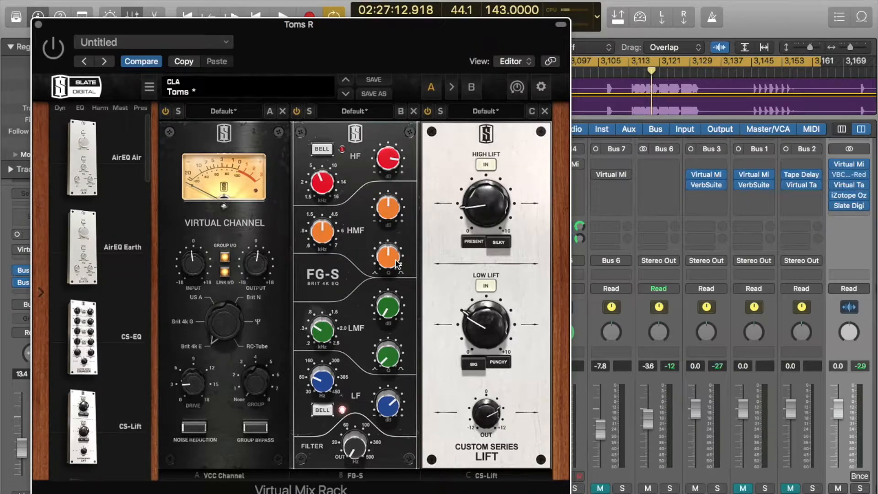
mouse_move(398, 265)
mouse_move(490, 205)
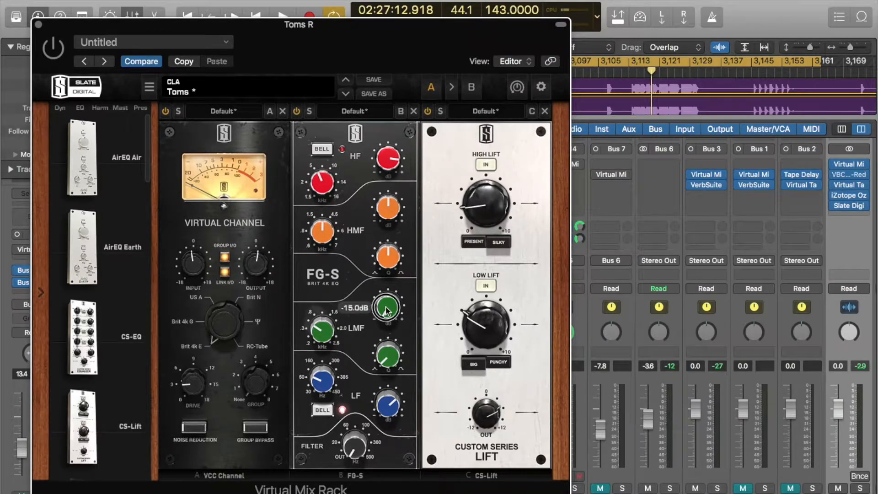
click(320, 331)
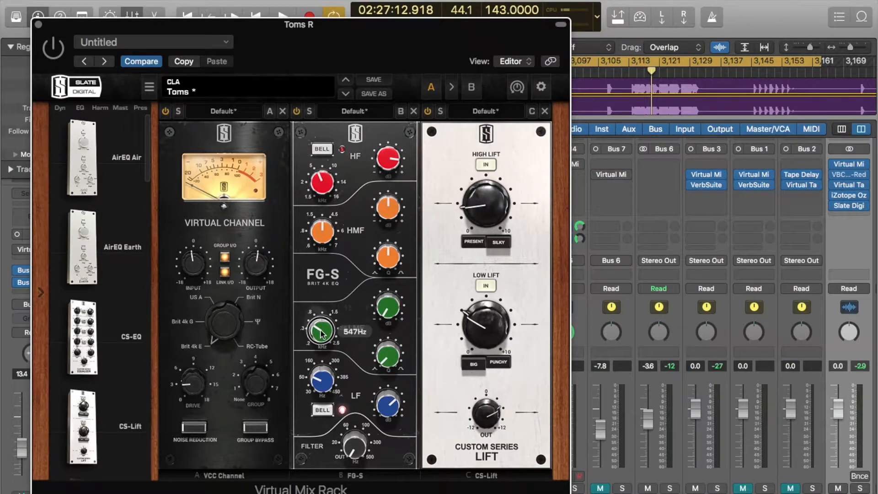
click(39, 24)
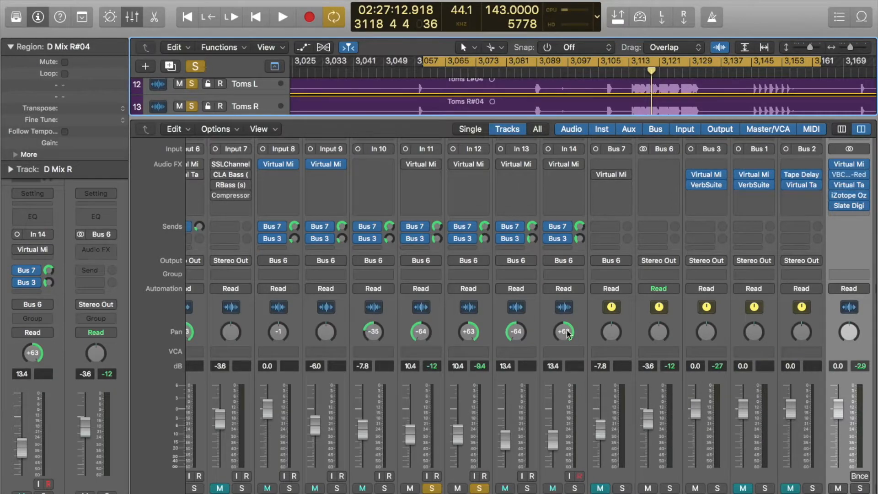
- Replay the soloed toms from around bar 3,115 with their Virtual Mix Racks still bypassed
key(space)
click(645, 71)
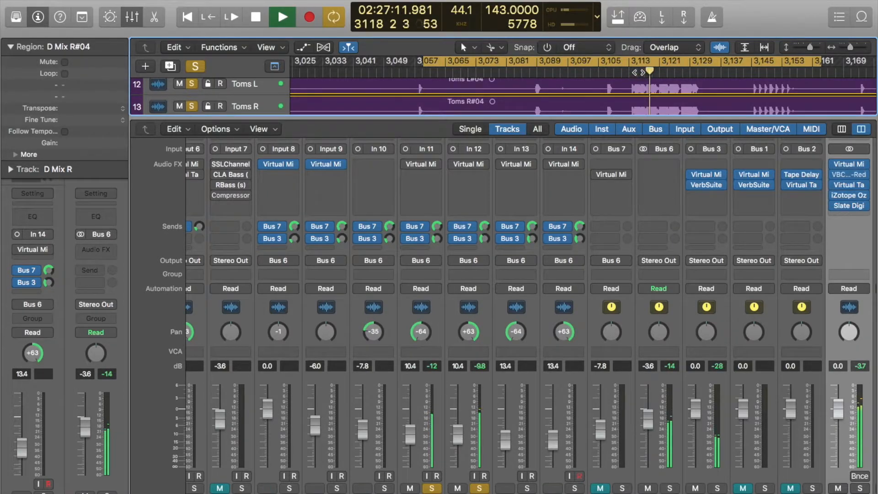
key(space)
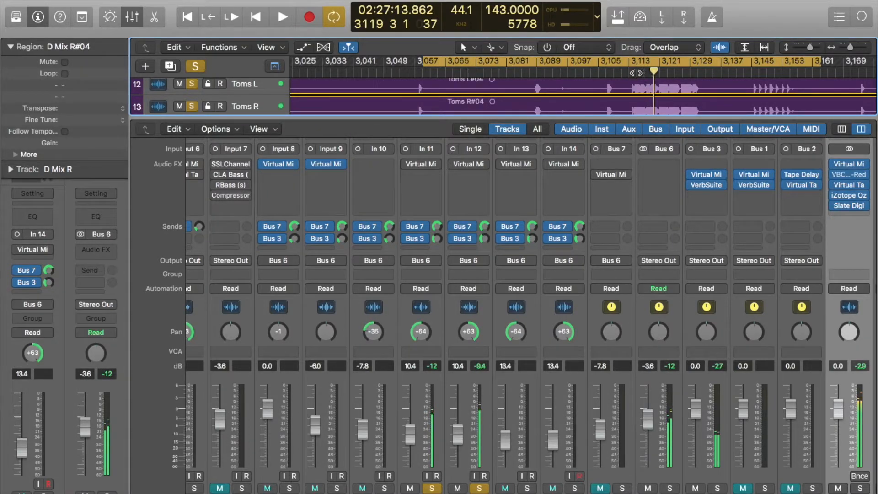
- Enable the Virtual Mix Rack on In 12 and In 11 and play the tom passage with the processing on
click(451, 164)
click(405, 165)
key(space)
click(636, 73)
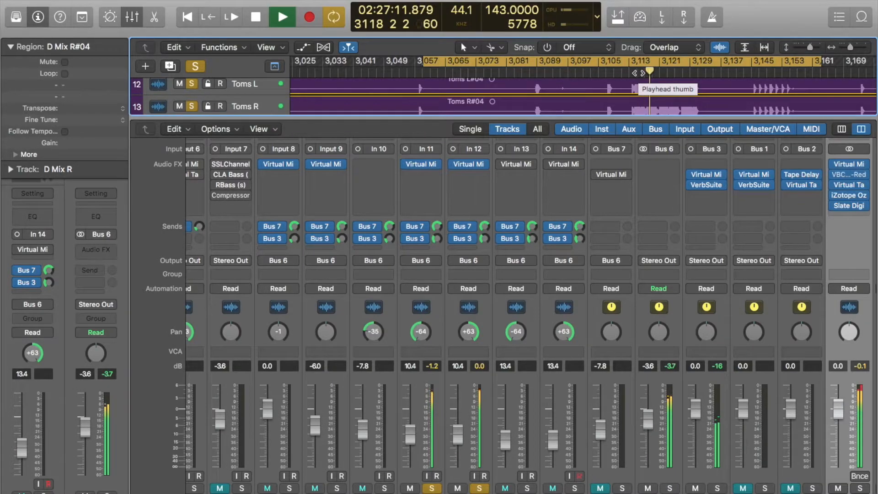
key(space)
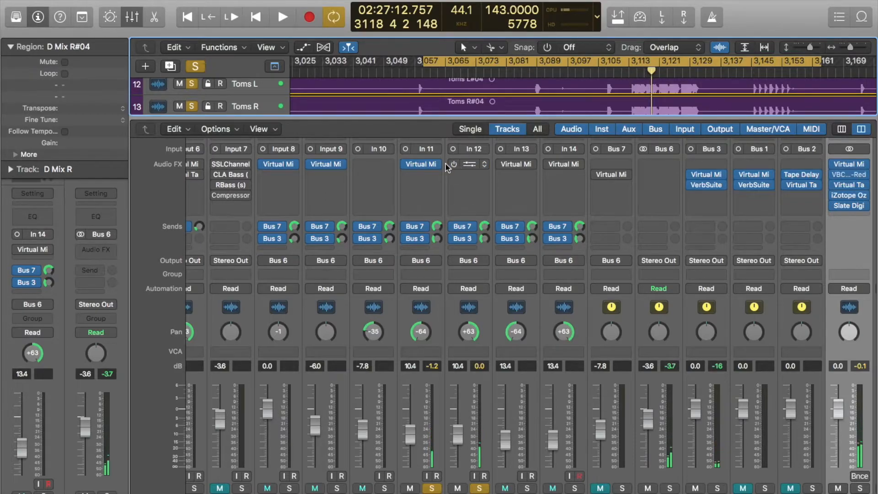
- Compare the tom passage with the In 11 and In 12 Virtual Mix Racks bypassed and enabled, leaving them enabled
key(space)
click(640, 74)
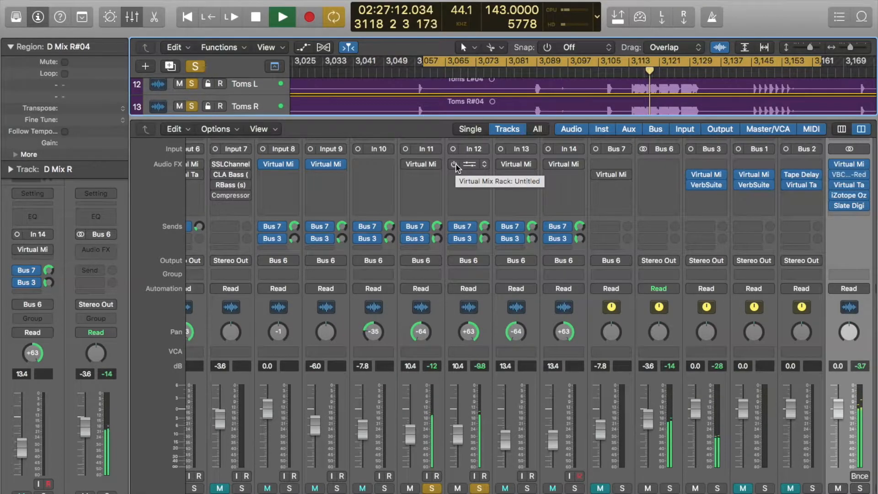
key(space)
click(642, 73)
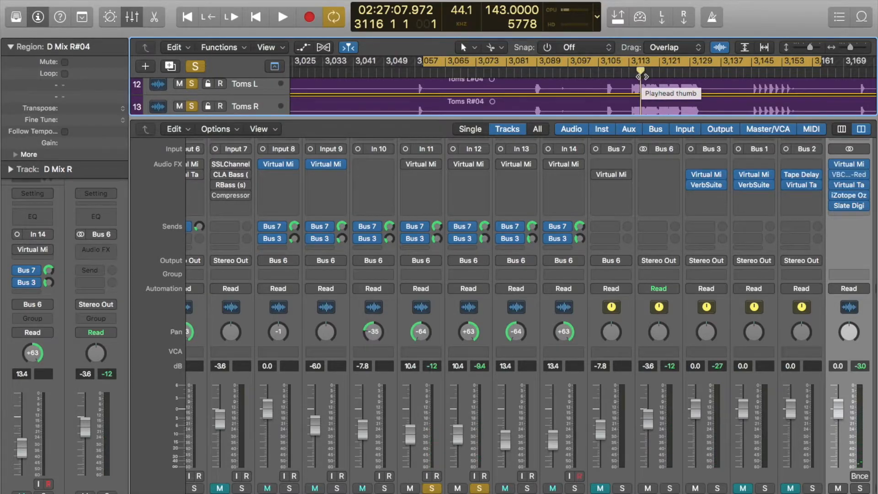
key(space)
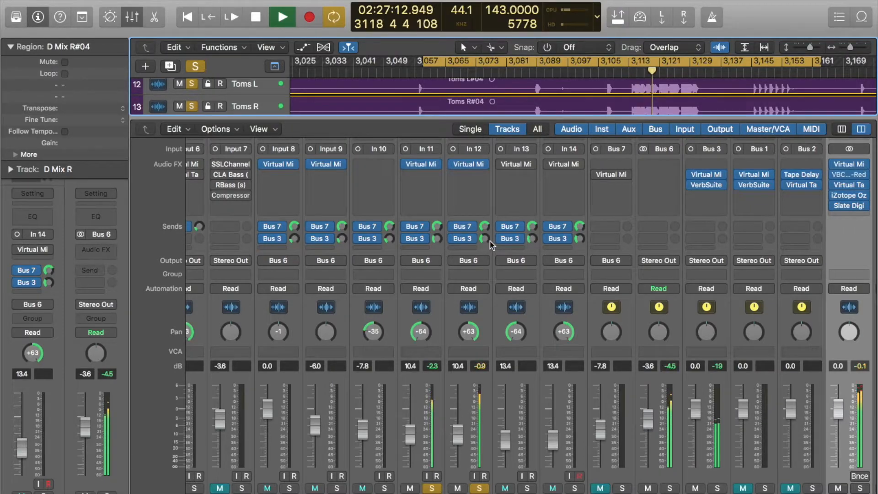
key(space)
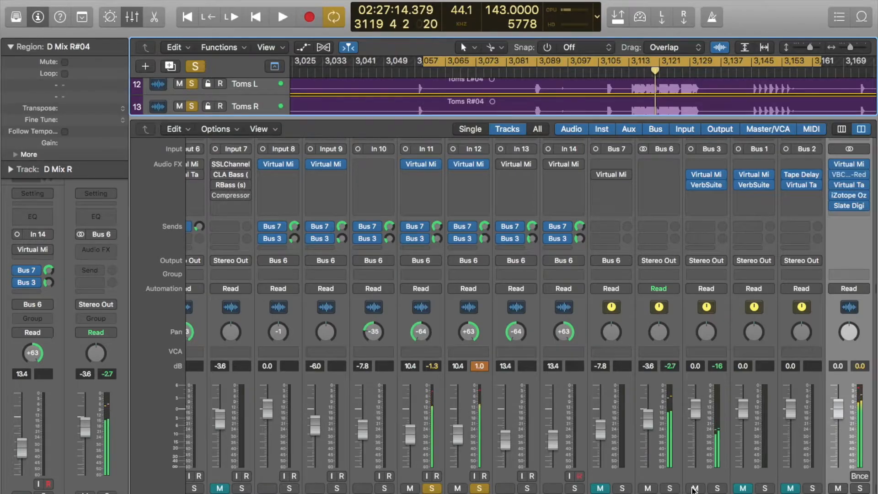
- Replay the processed toms while toggling Bus 3's mute to compare them with and without the reverb
click(693, 489)
click(648, 72)
key(space)
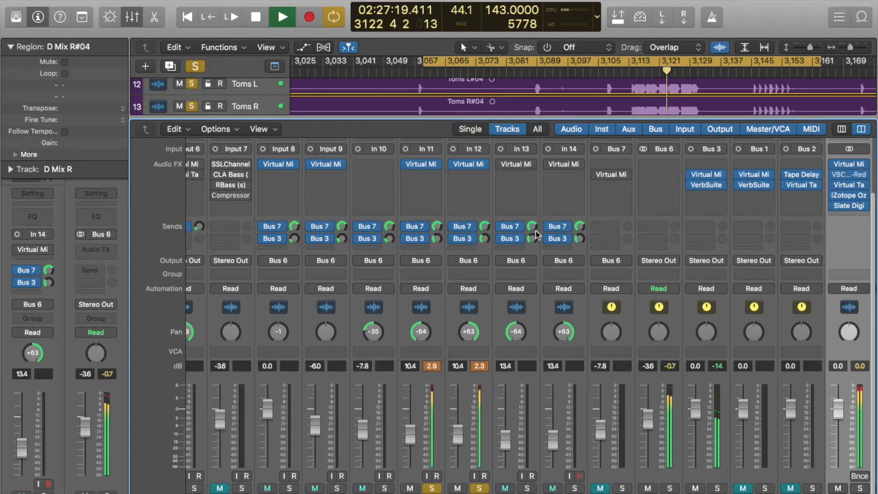
key(space)
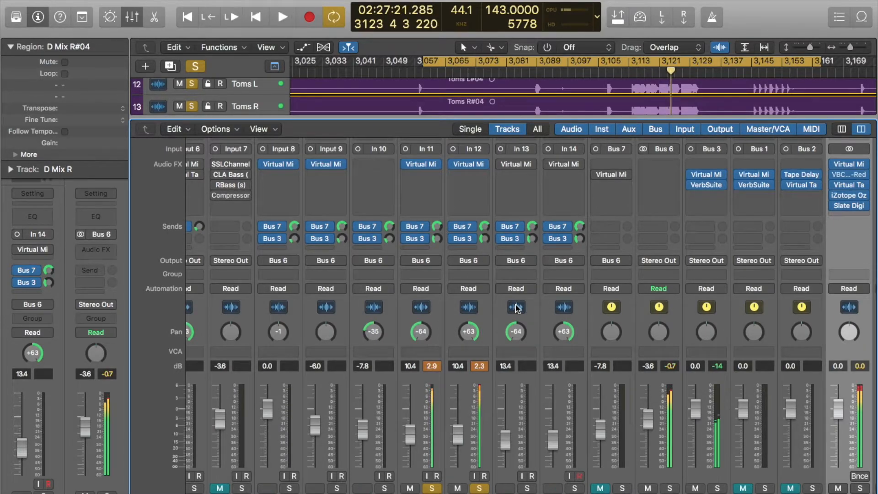
- Move the solo from the tom channels to In 13 and In 14 and mute Bus 3
click(480, 487)
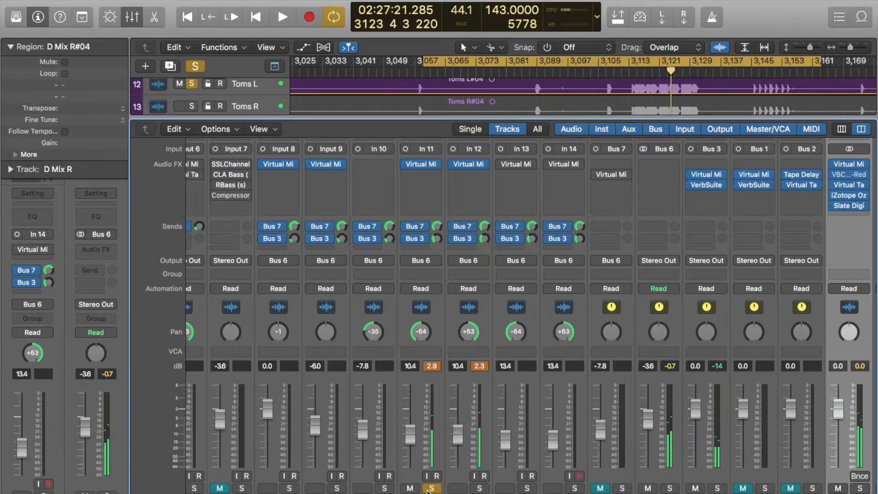
click(430, 489)
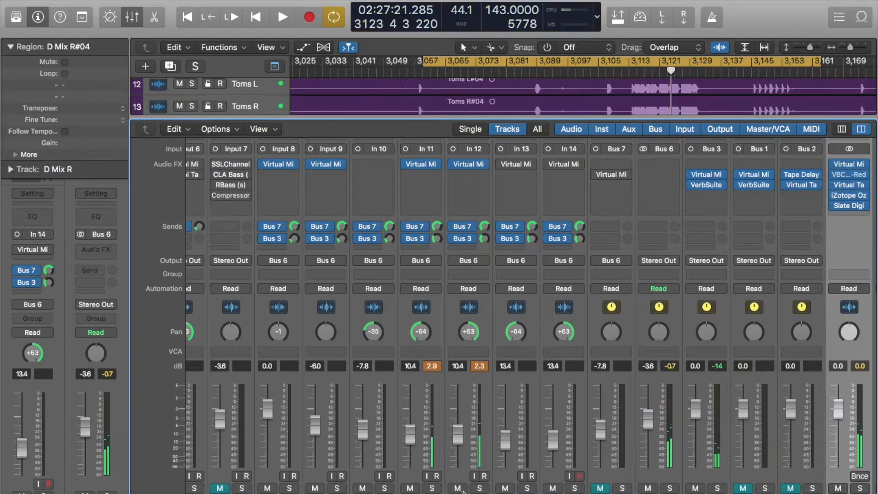
click(527, 488)
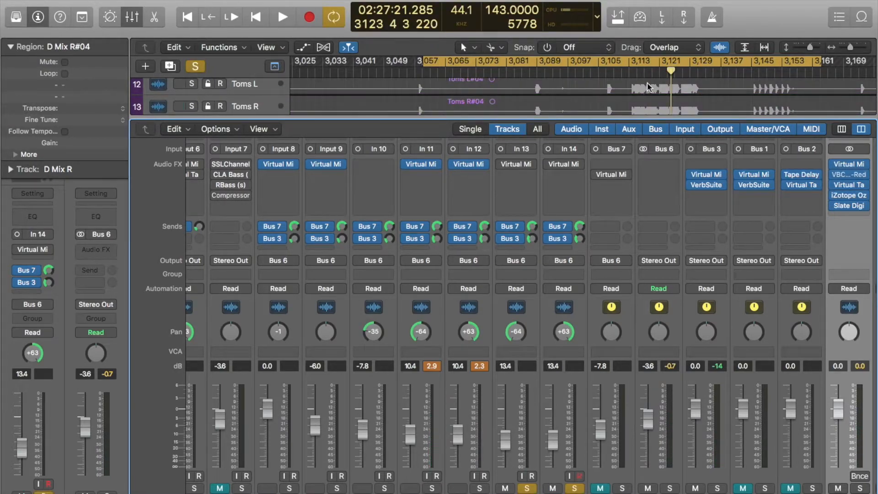
click(692, 487)
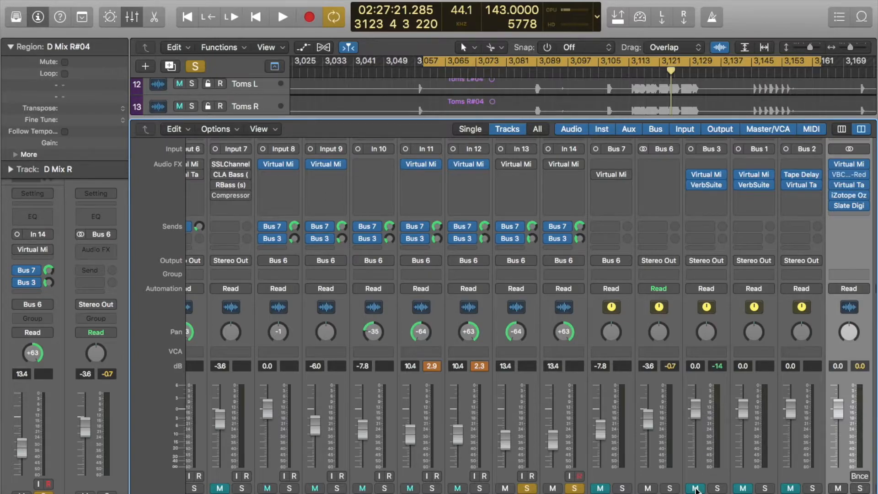
- Play the soloed In 13 and In 14 channels, moving the playhead back to a point between bars 3,089 and 3,097
key(space)
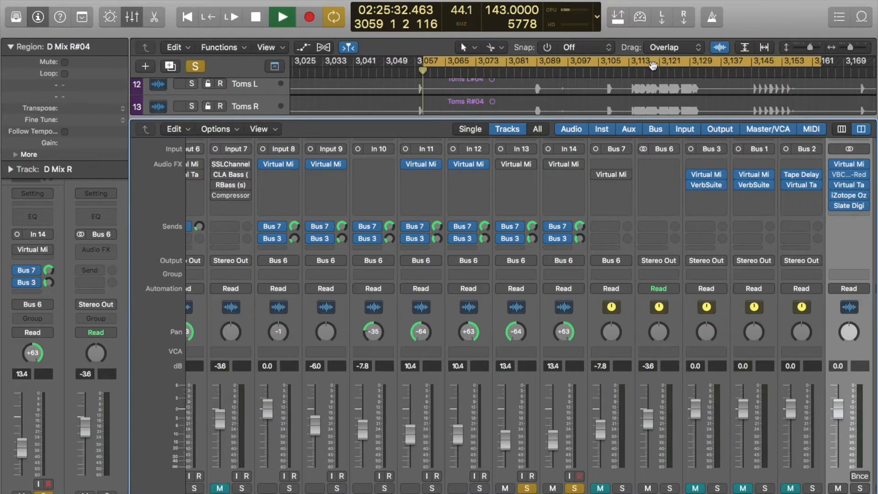
click(644, 72)
drag(553, 67, 552, 72)
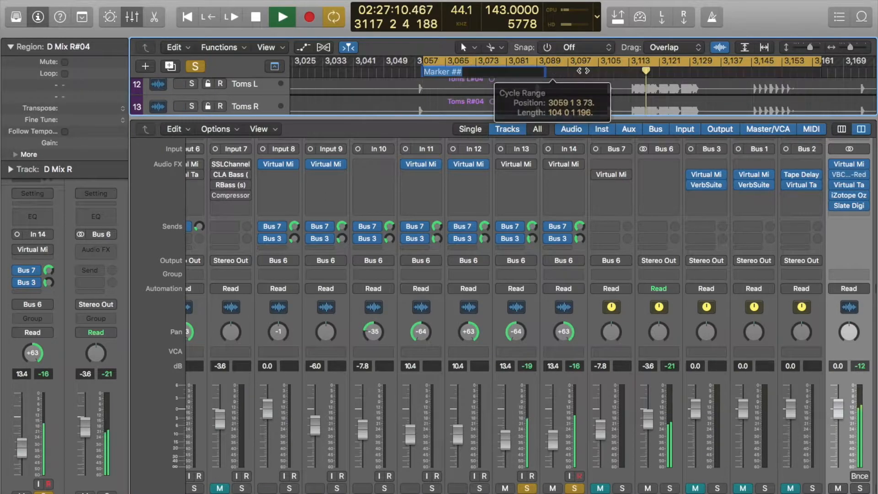
click(557, 69)
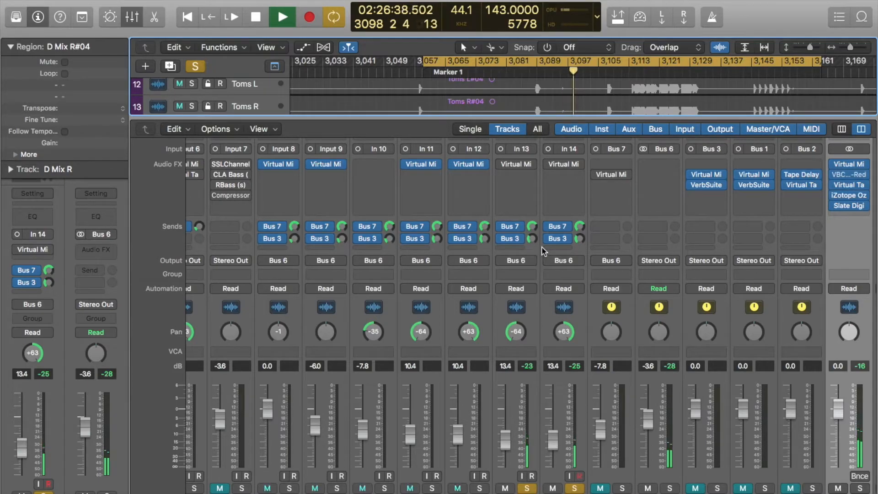
- Enable the Virtual Mix Rack on In 13 and In 14, review the D Mix L chain, and unmute Bus 3
mouse_move(502, 165)
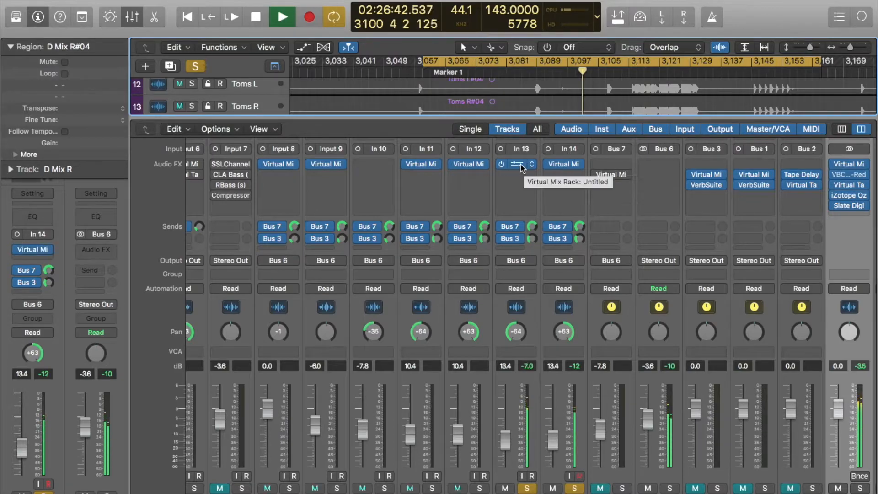
click(521, 168)
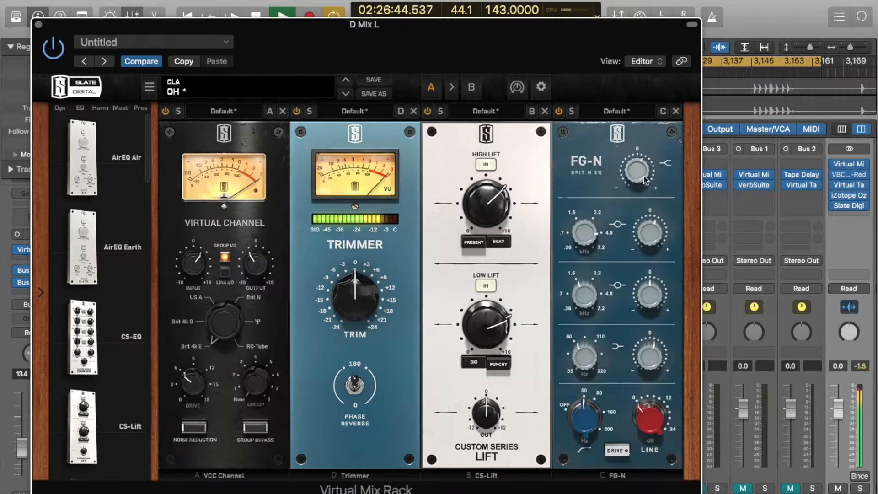
click(38, 24)
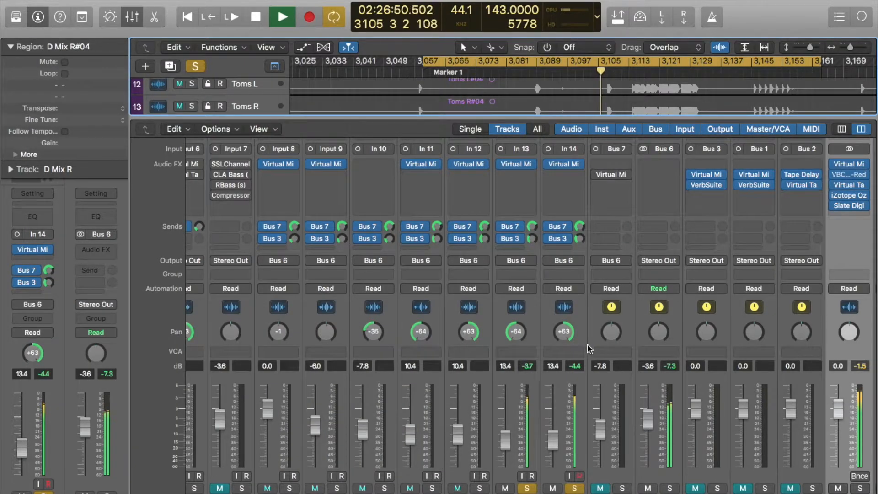
click(695, 488)
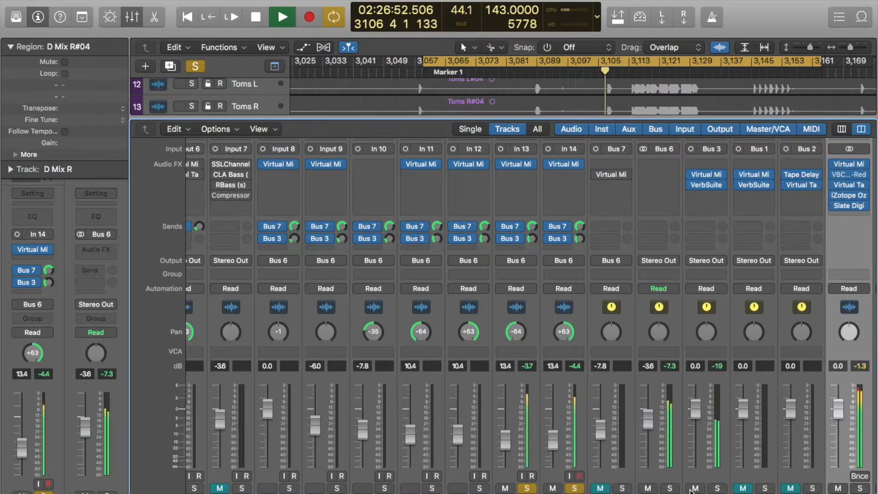
- Replay the soloed In 13 and In 14 from bar 3,097, stop, and take both channels out of solo
click(567, 71)
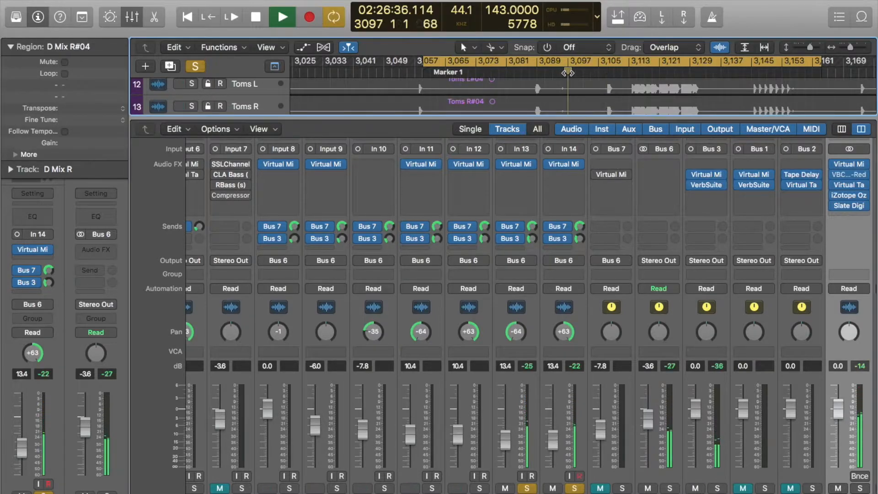
key(space)
click(574, 488)
click(528, 488)
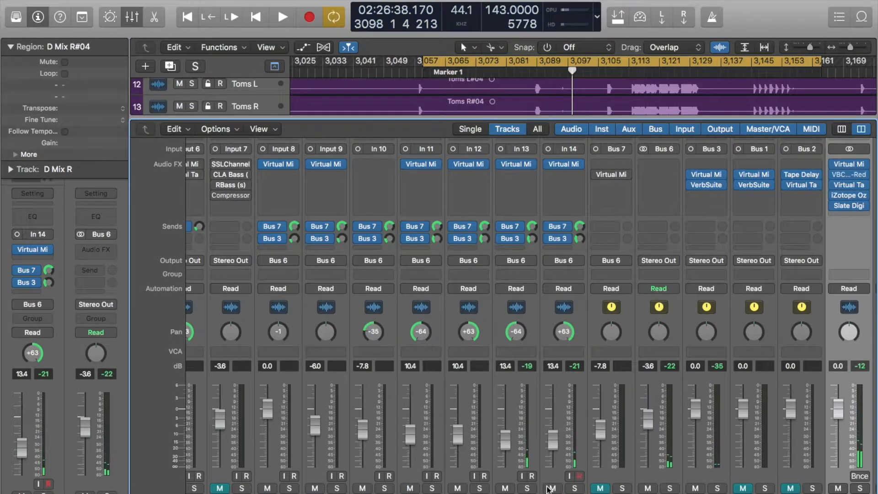
- Play all the drums together and toggle Bus 3's mute to compare them with and without the reverb
key(space)
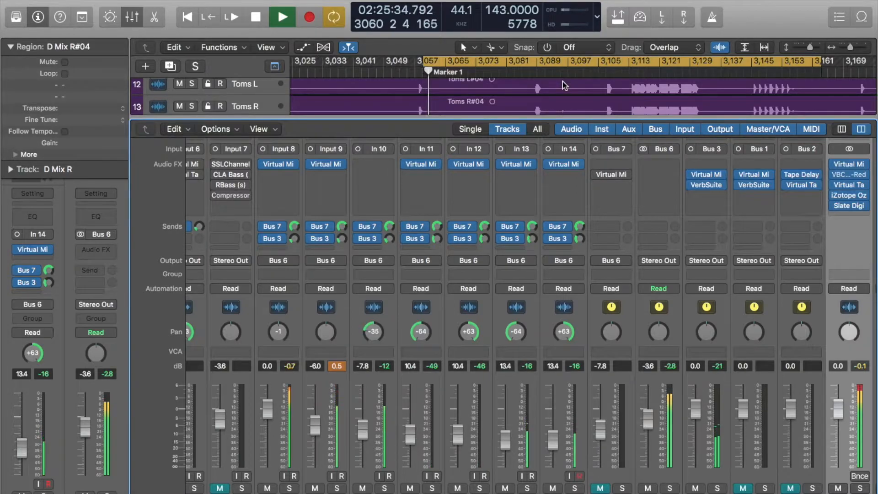
click(695, 488)
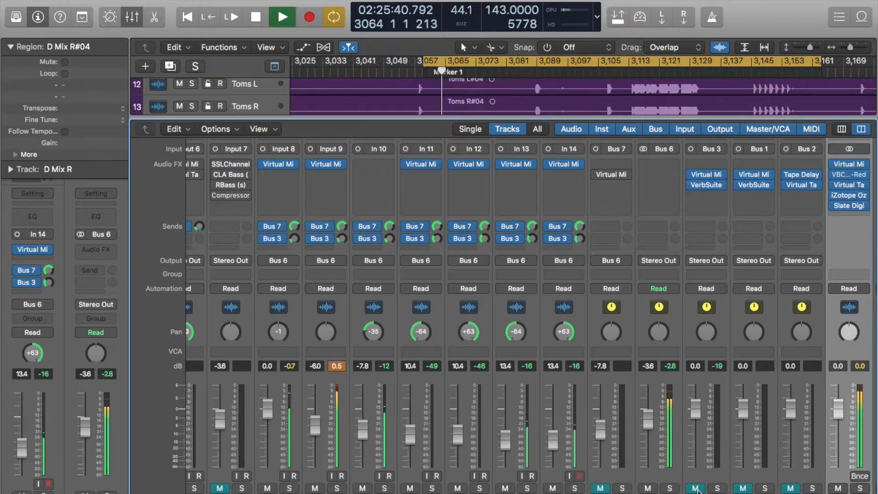
click(695, 488)
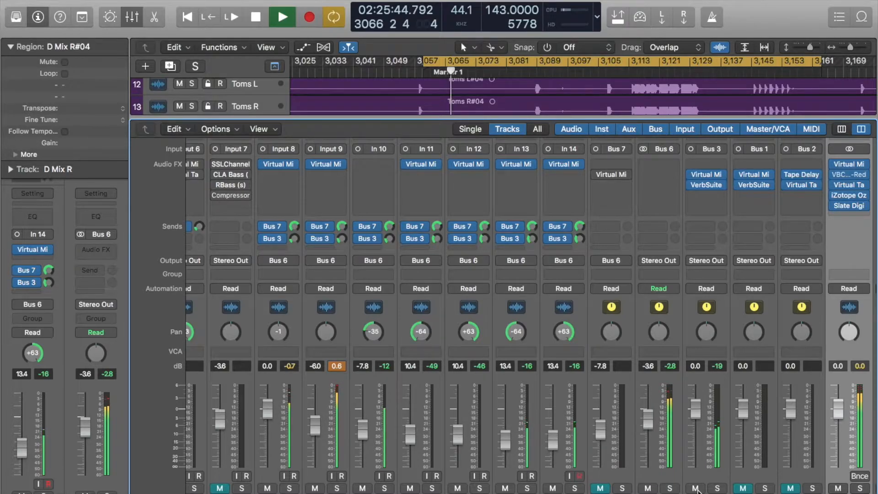
key(space)
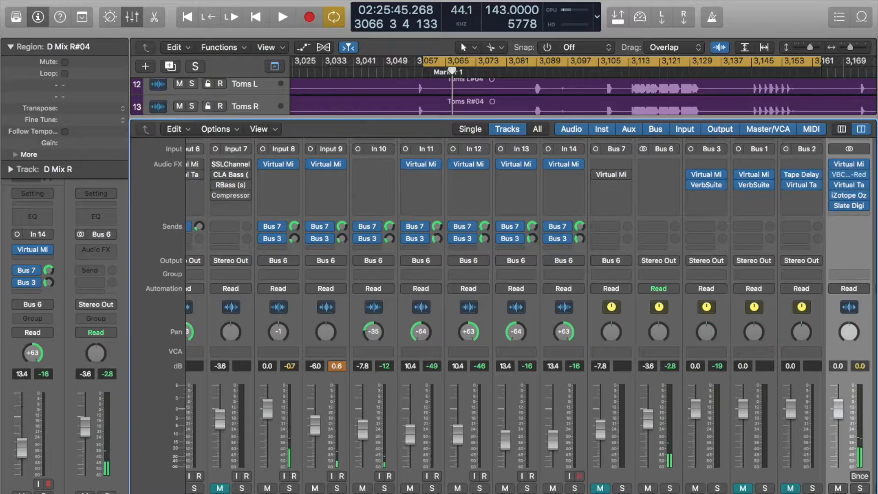
- Unmute and solo Bus 7, and enable and open its Virtual Mix Rack
click(601, 489)
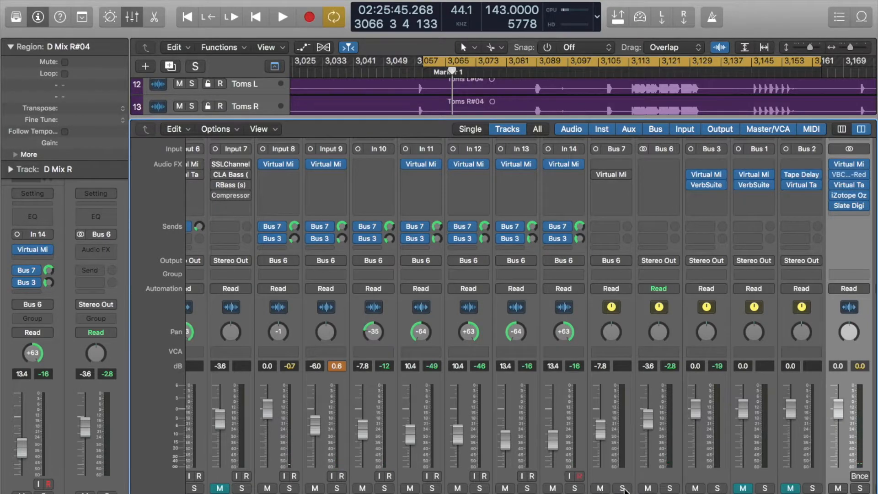
click(623, 488)
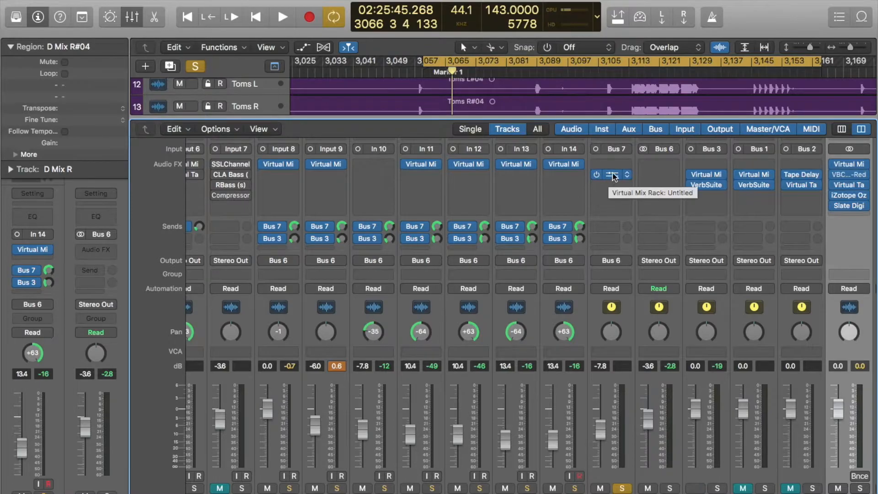
click(612, 175)
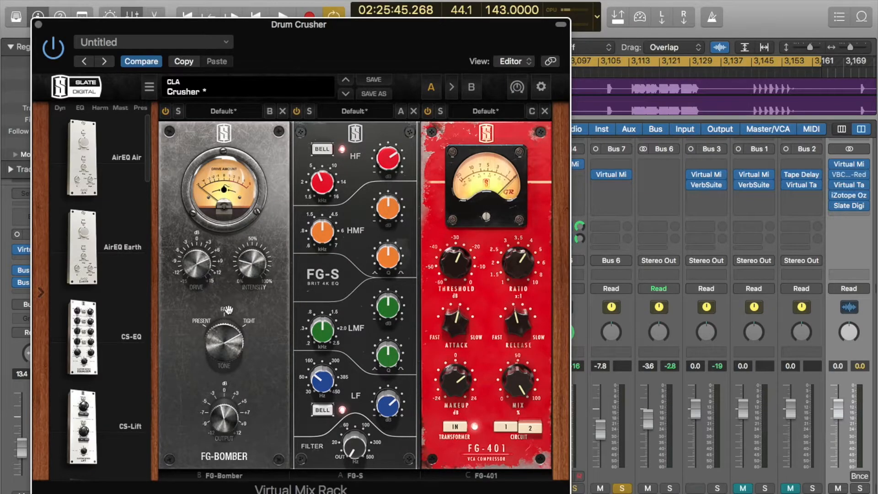
drag(362, 43, 361, 54)
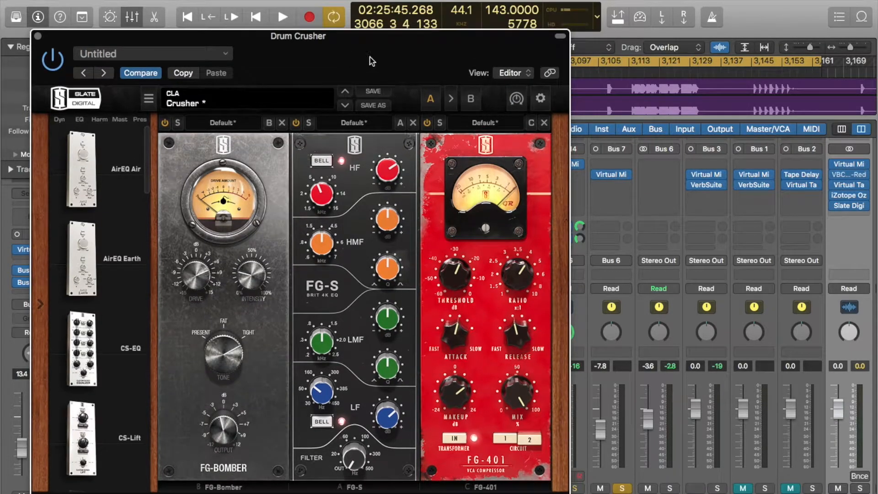
- Play the soloed Bus 7 through the Crusher chain, stop, and move the playhead to bar 3,087
key(space)
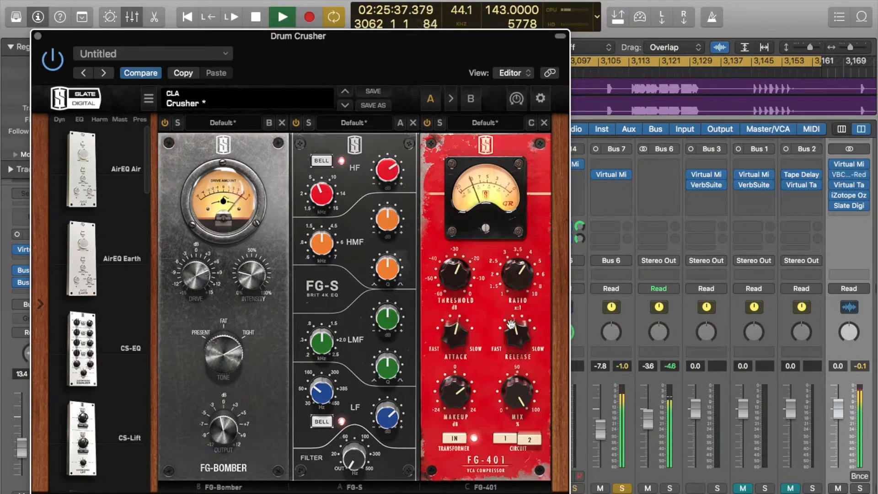
key(space)
scroll(585, 85, left, 3)
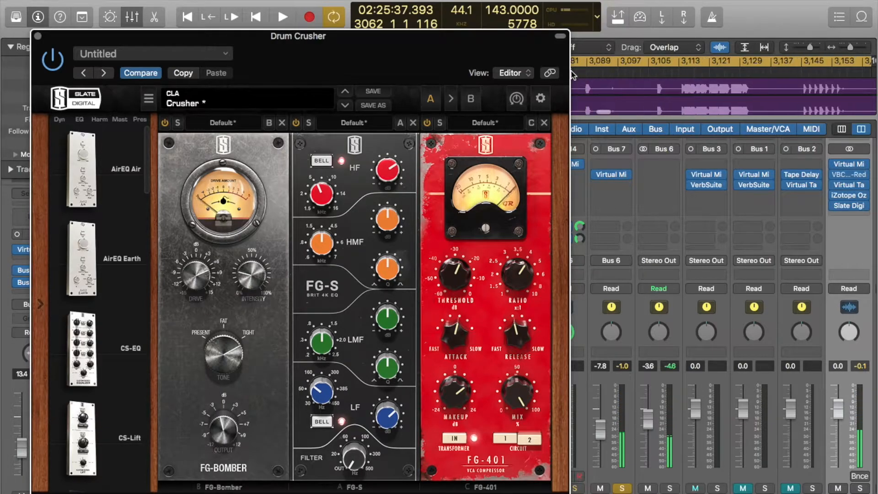
click(582, 74)
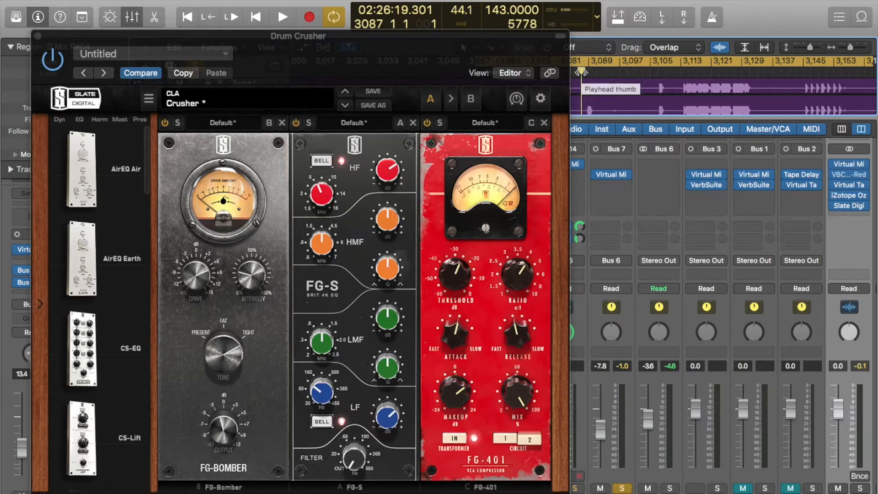
mouse_move(387, 173)
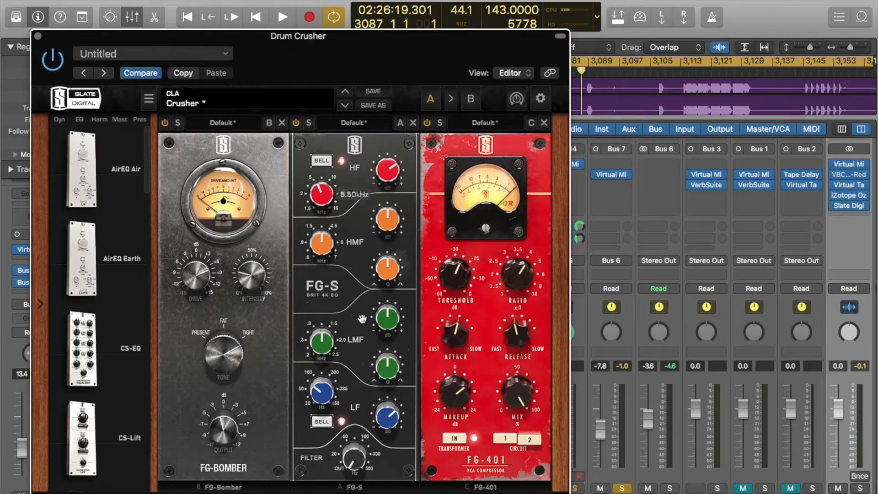
- Replay Bus 7 while bypassing and re-enabling the FG-Bomber module to compare its effect
key(space)
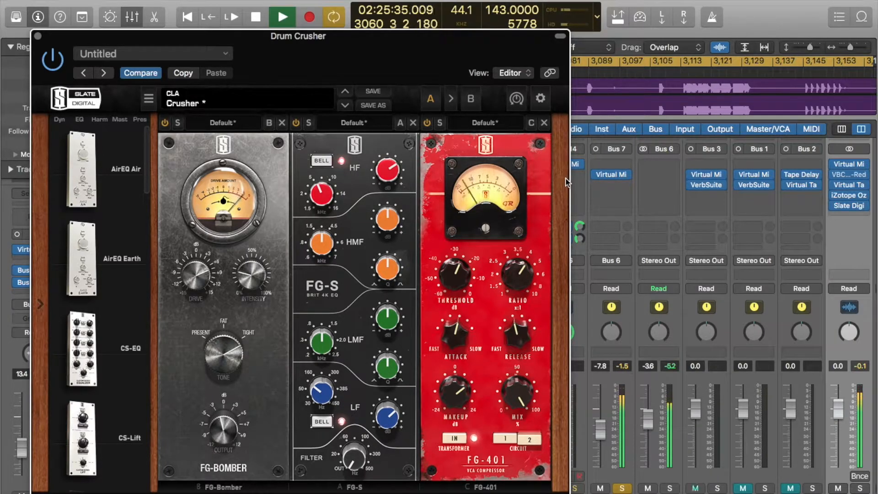
click(163, 123)
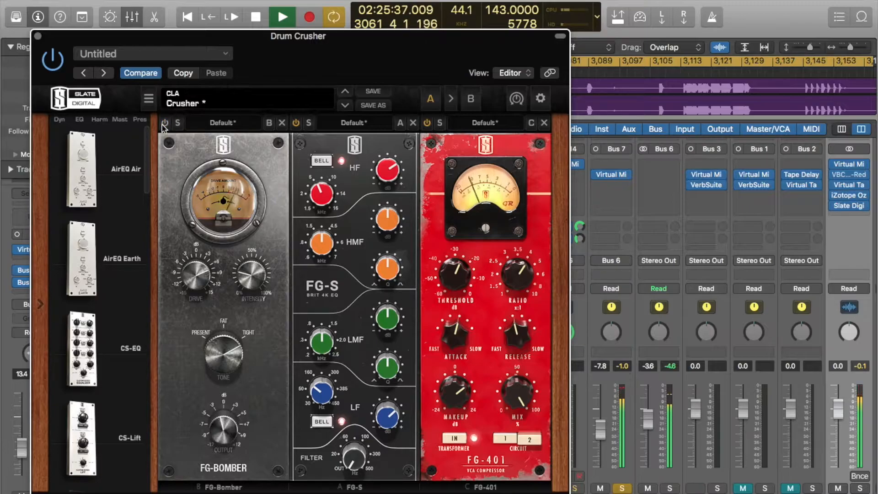
click(165, 123)
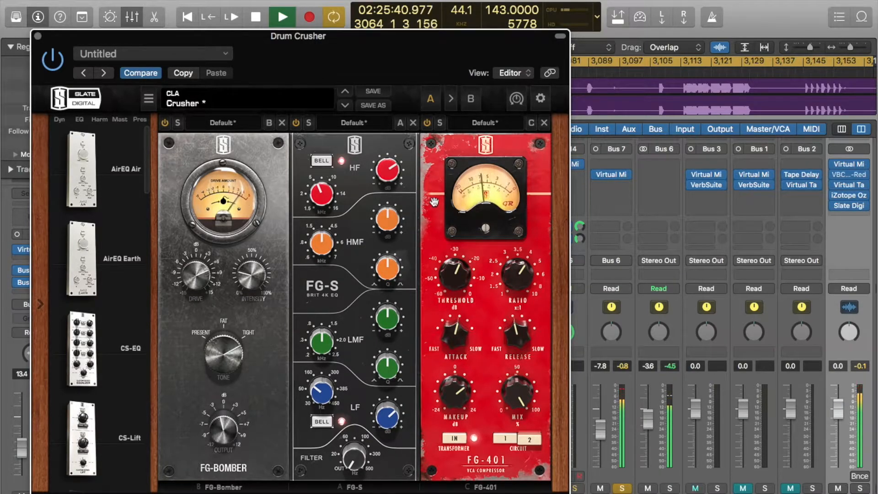
key(space)
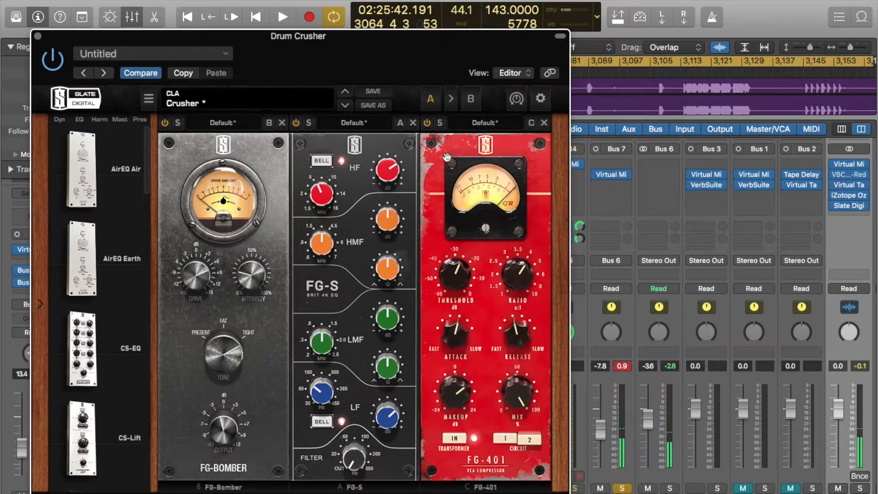
- Replay Bus 7 and examine the FG-401 compressor's gain reduction, ratio, attack, release and threshold
key(space)
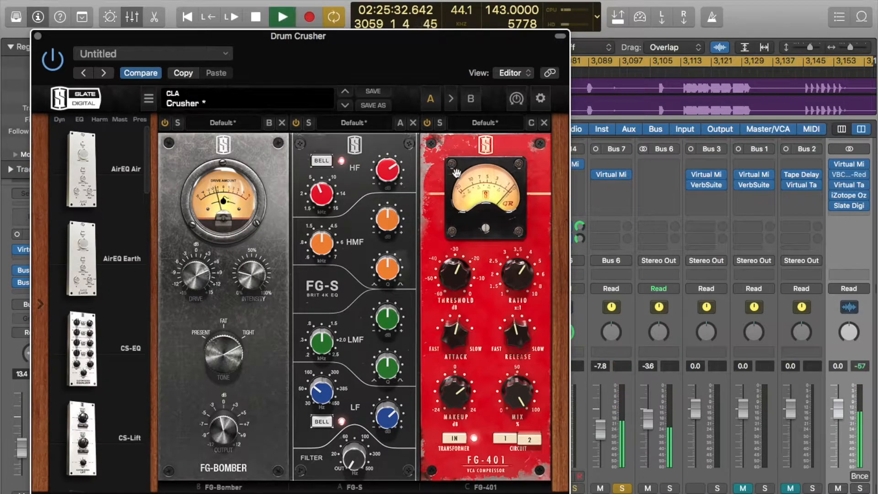
mouse_move(520, 276)
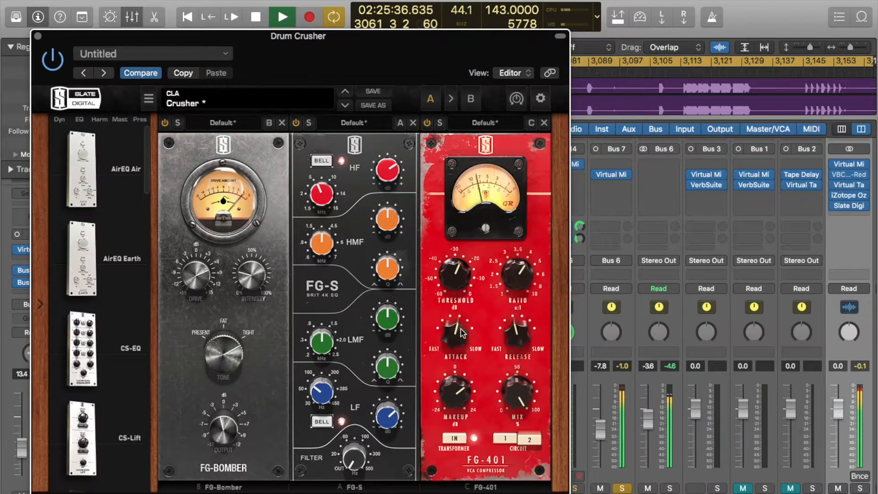
mouse_move(453, 338)
mouse_move(514, 338)
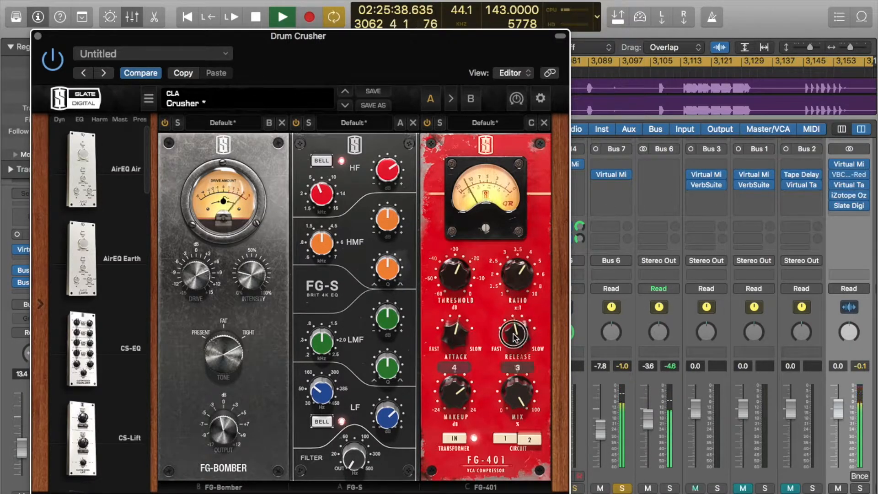
mouse_move(462, 272)
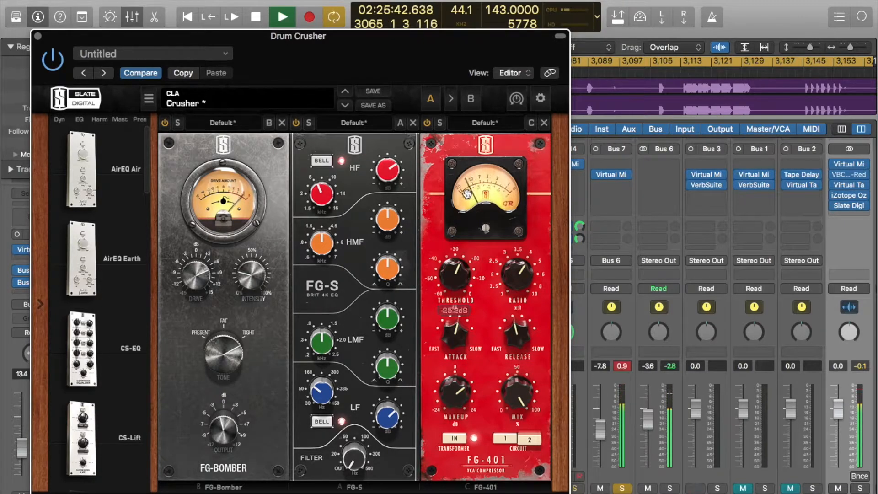
key(space)
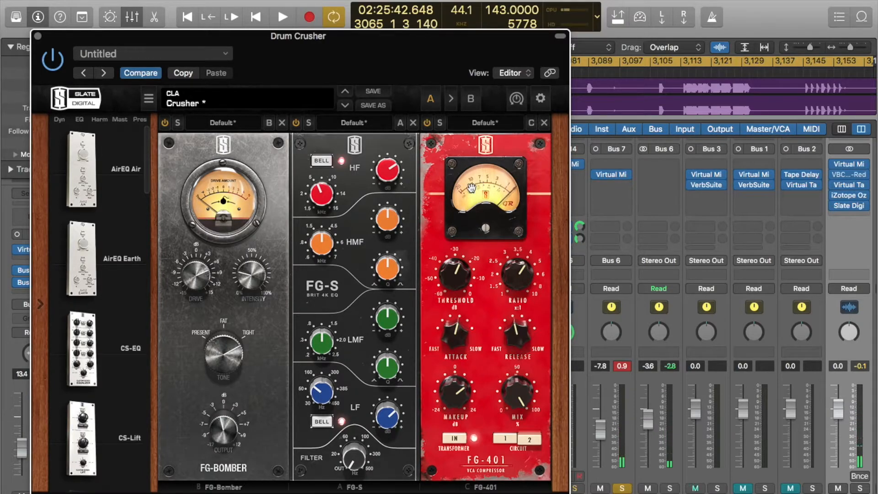
- Replay Bus 7 briefly, close its Virtual Mix Rack, stop playback, and take the bus out of solo
key(space)
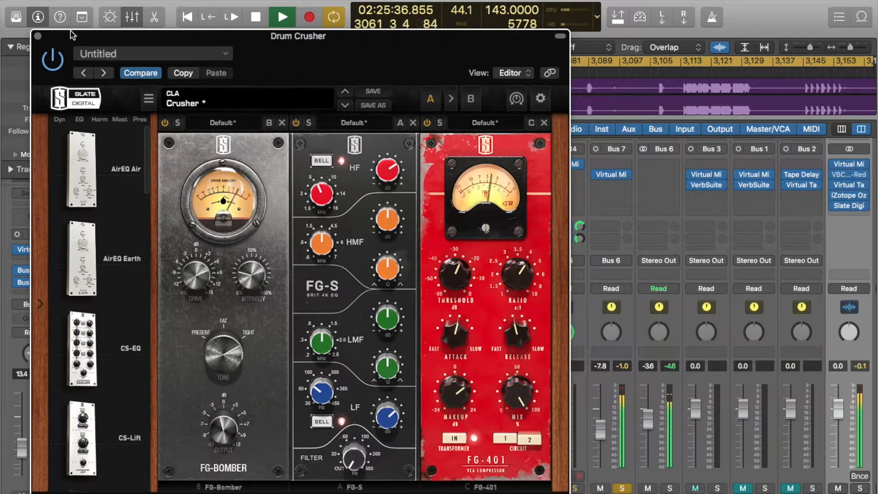
click(38, 36)
key(space)
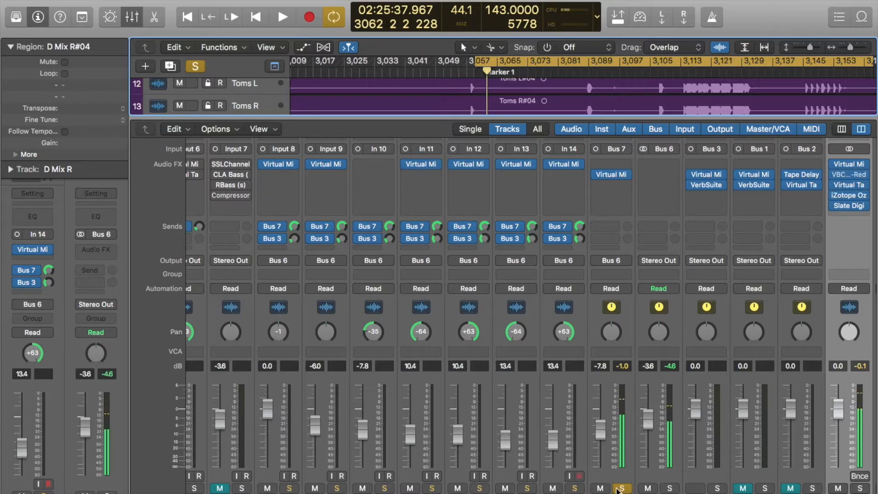
click(618, 488)
- Pull Bus 7's fader down to -∞, play the drums, and blend it back in to about -11.4 dB
drag(599, 429, 597, 466)
key(space)
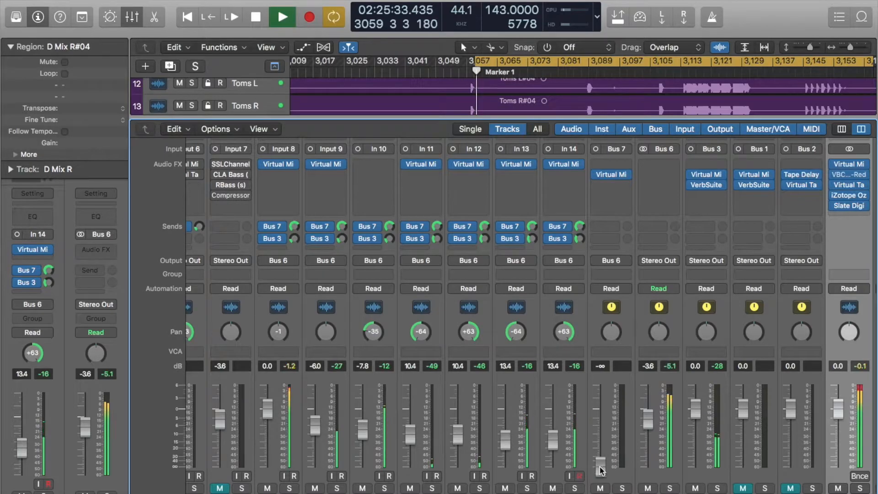
drag(597, 466, 602, 419)
key(space)
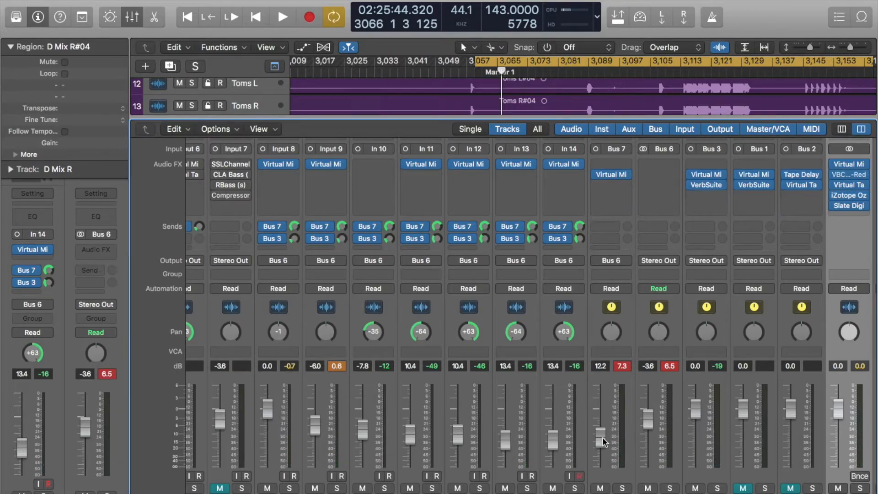
drag(596, 435, 596, 434)
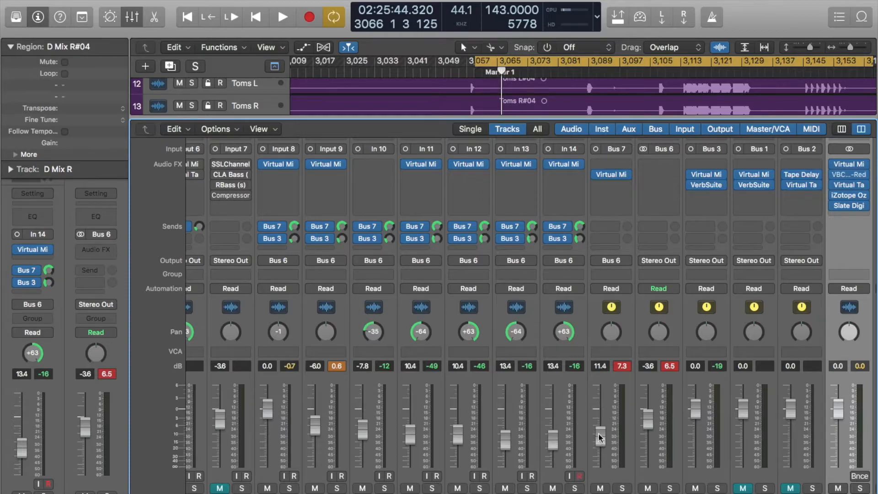
- Clear the channel peak readings and replay the drums, lowering Bus 7's fader to -12.4 dB
click(621, 367)
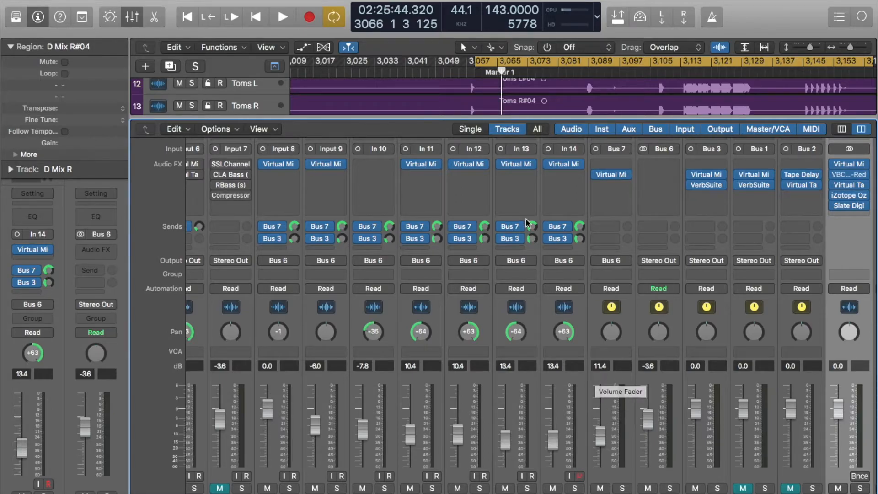
key(space)
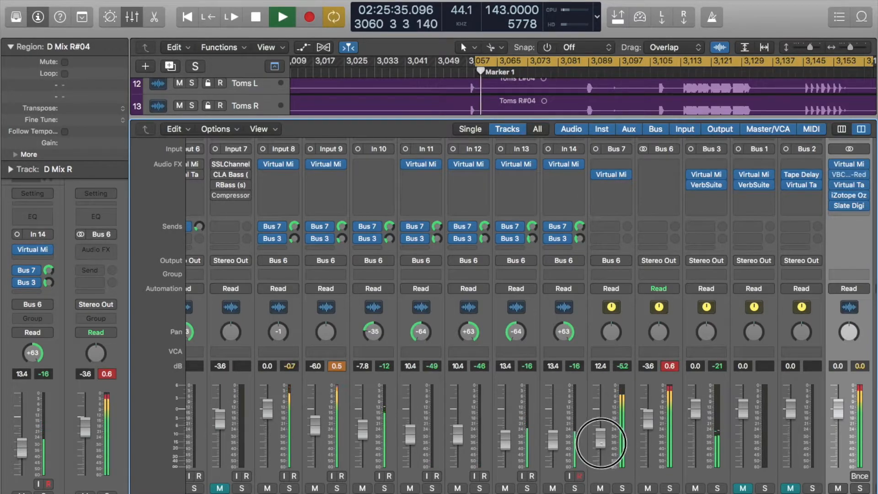
click(668, 366)
key(space)
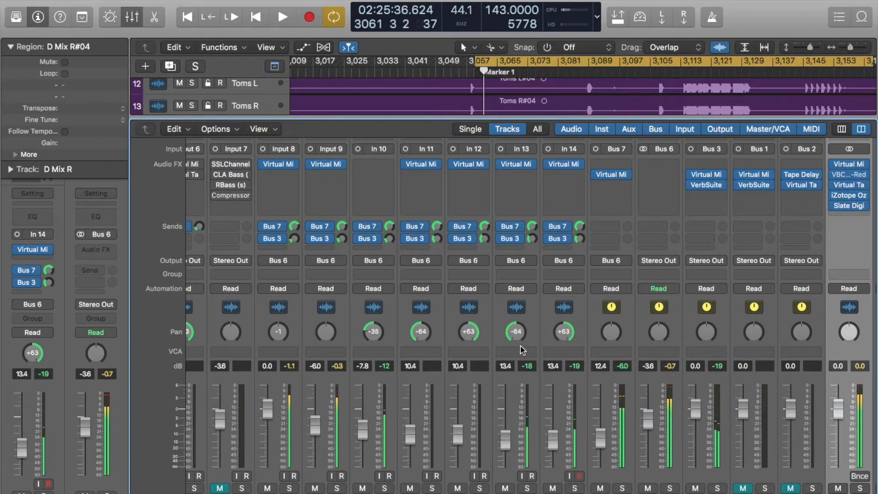
- Mute the Bus 6 drum group and Bus 3, checking the mutes with a short playback
scroll(519, 346, left, 3)
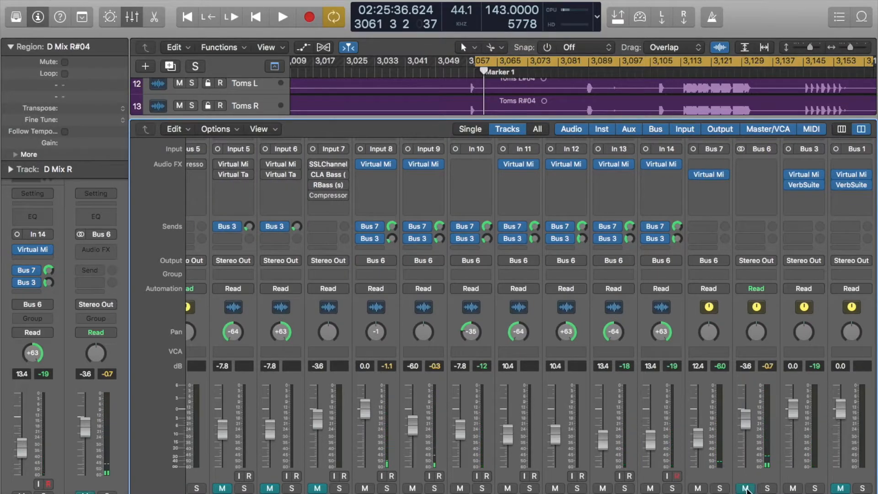
key(space)
click(793, 488)
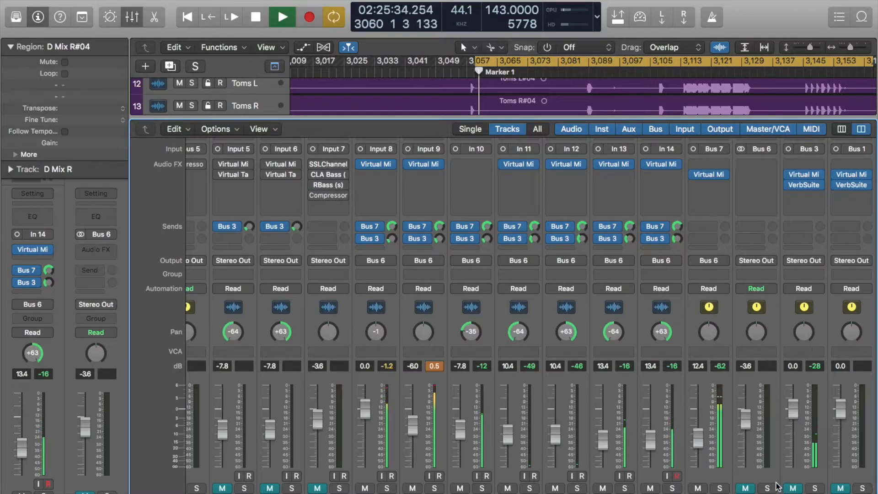
key(space)
- Unmute the Input 7 bass channel and play it from just before bar 3,073
click(318, 487)
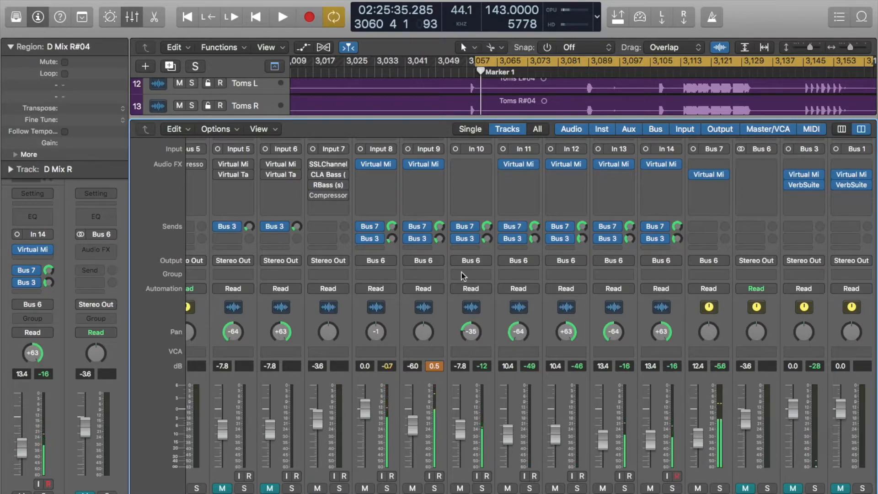
key(space)
click(535, 73)
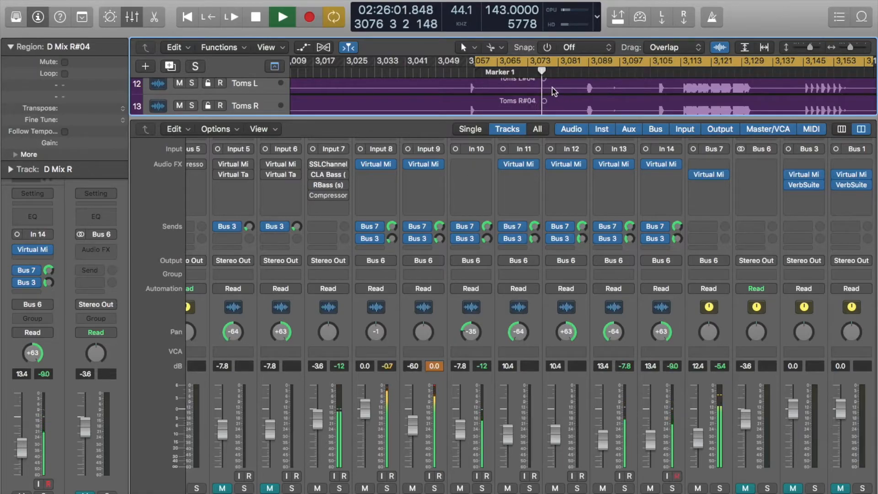
- Play the untreated bass briefly, open the SSLChannel plug-in on Input 7, and switch it on during playback
key(space)
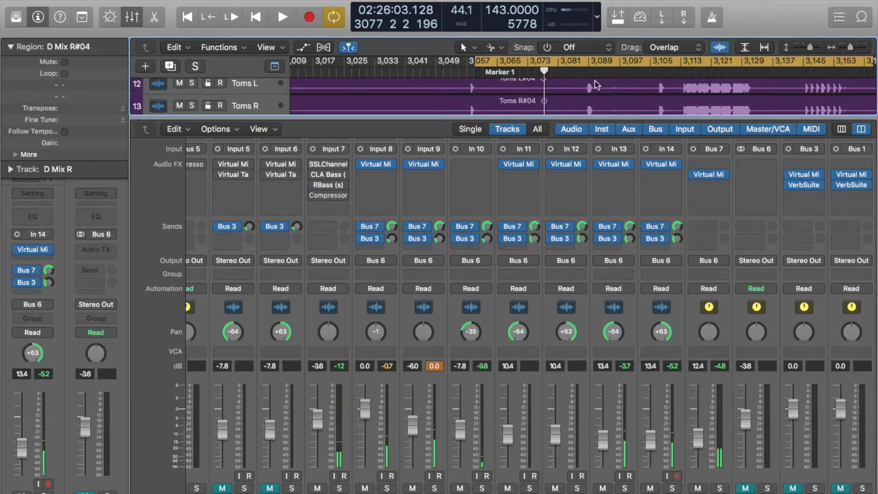
key(space)
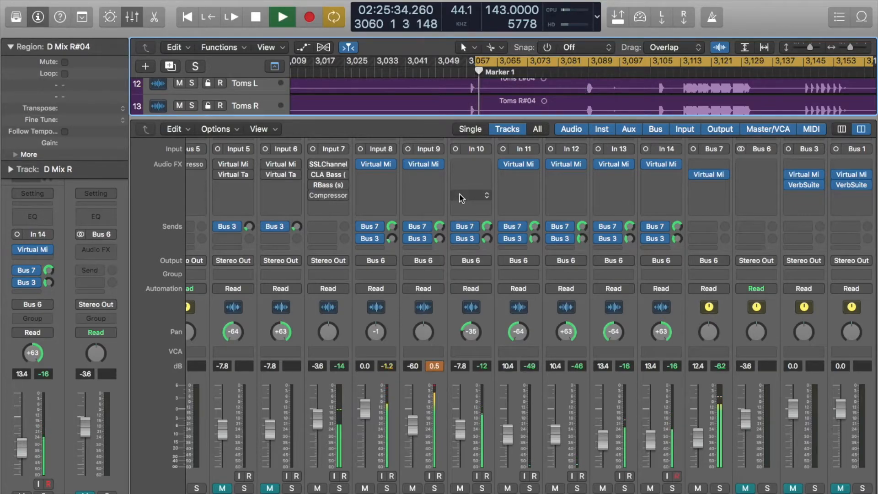
key(space)
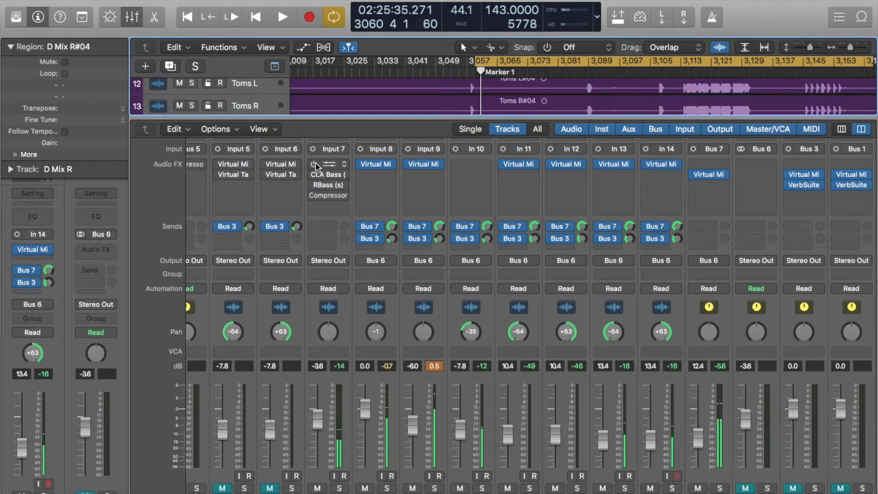
click(327, 166)
key(space)
click(50, 51)
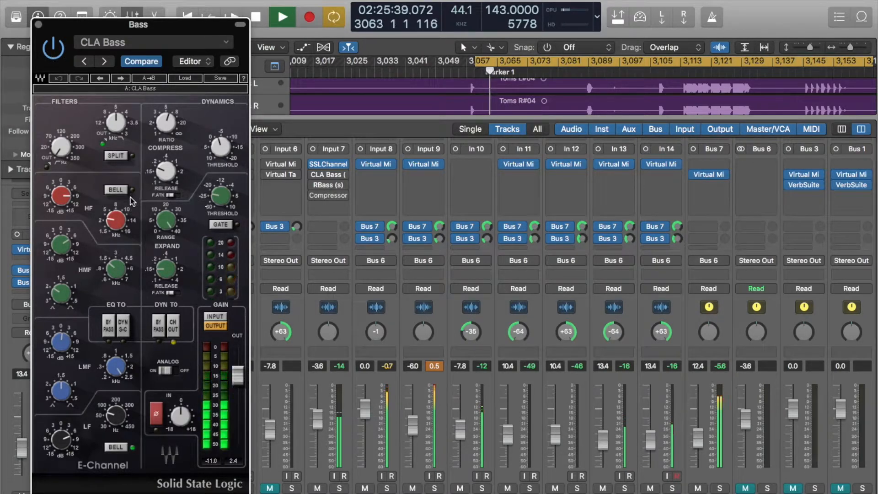
- Examine the HMF, HF, LMF and LF equaliser settings in the bass's SSL channel during playback, and close the plug-in
drag(65, 246, 65, 246)
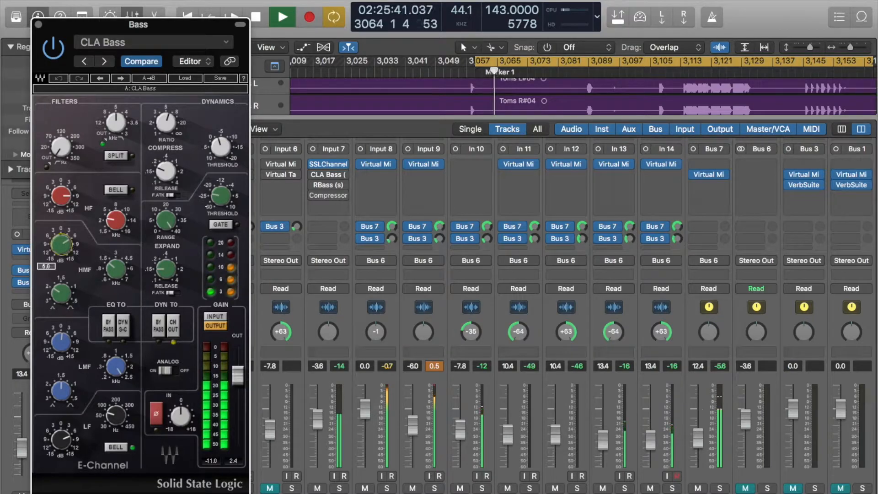
click(116, 269)
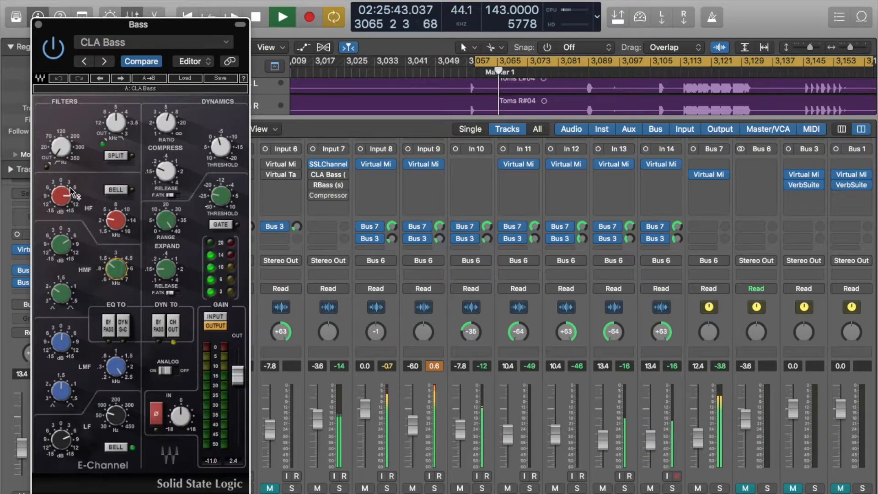
click(114, 218)
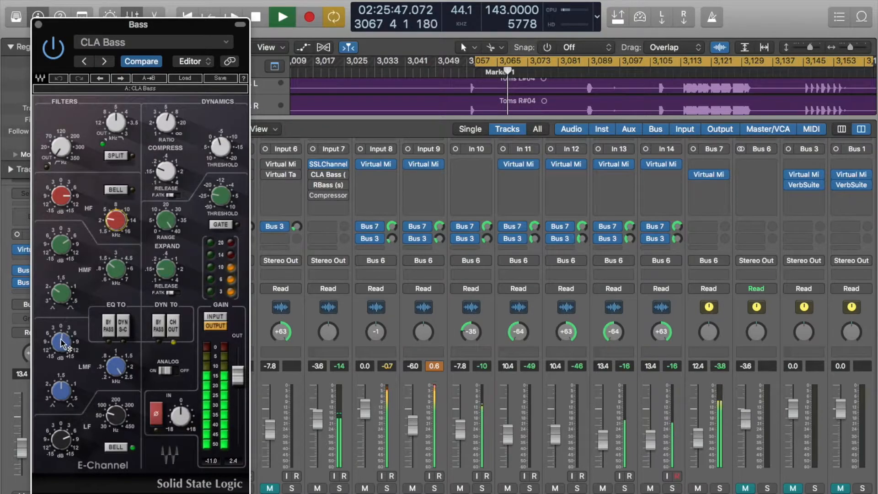
click(117, 368)
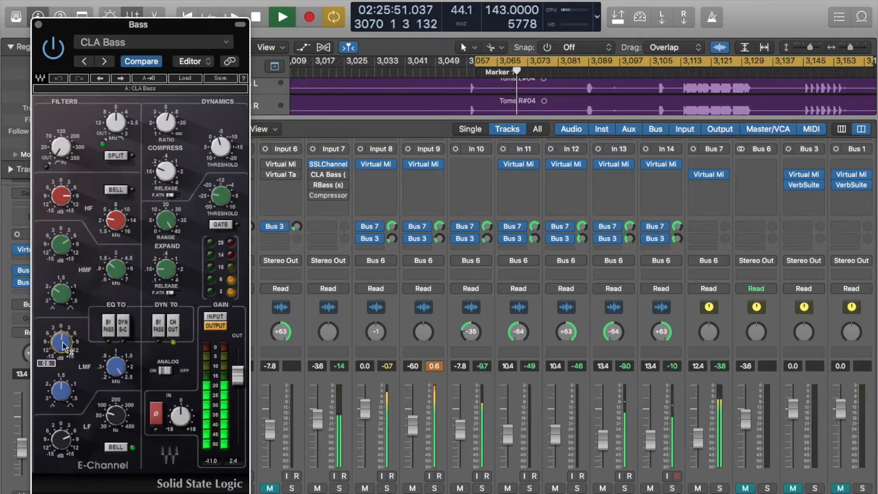
click(116, 416)
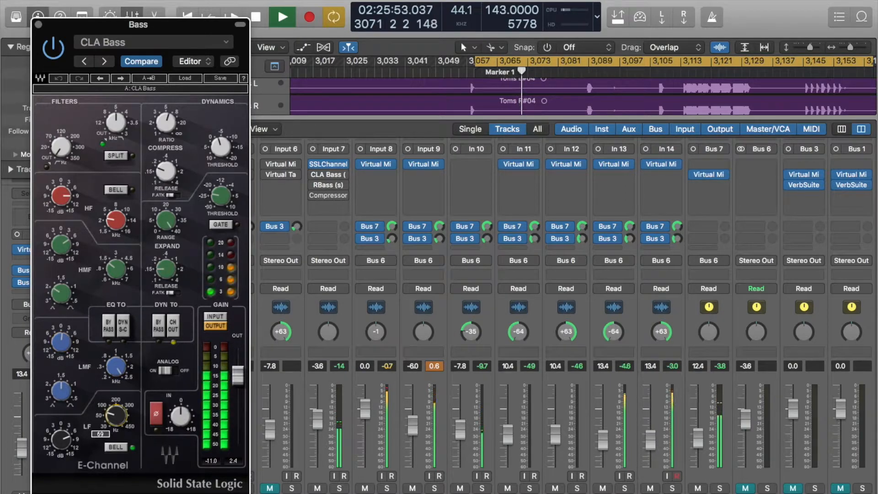
click(39, 24)
- Open the CLA Bass plug-in on Input 7, place its window over the mixer, and switch it on during playback
click(331, 179)
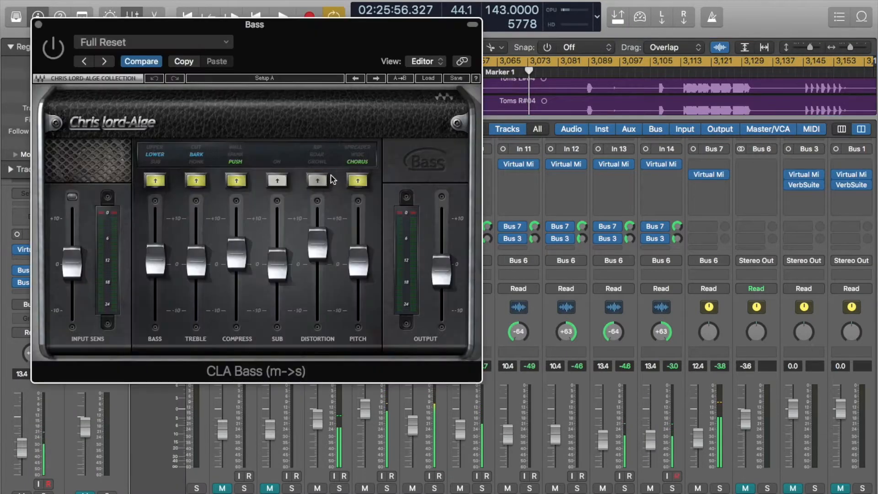
drag(249, 22, 406, 132)
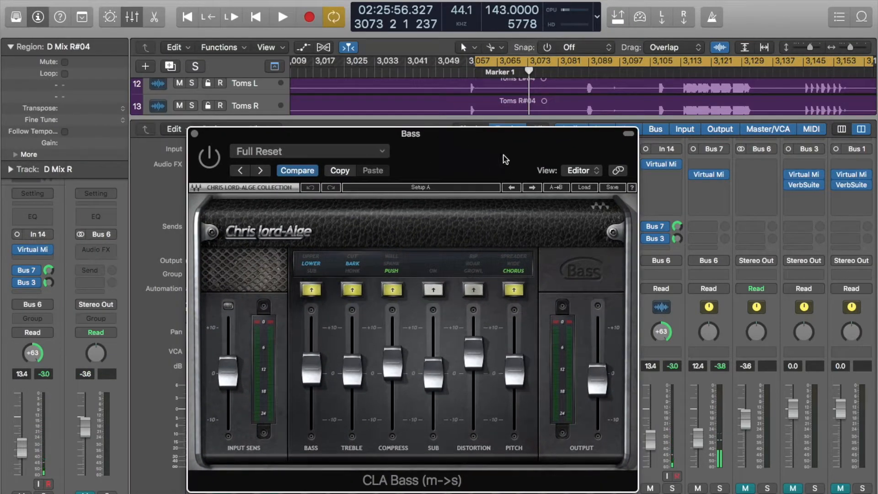
drag(503, 157, 519, 156)
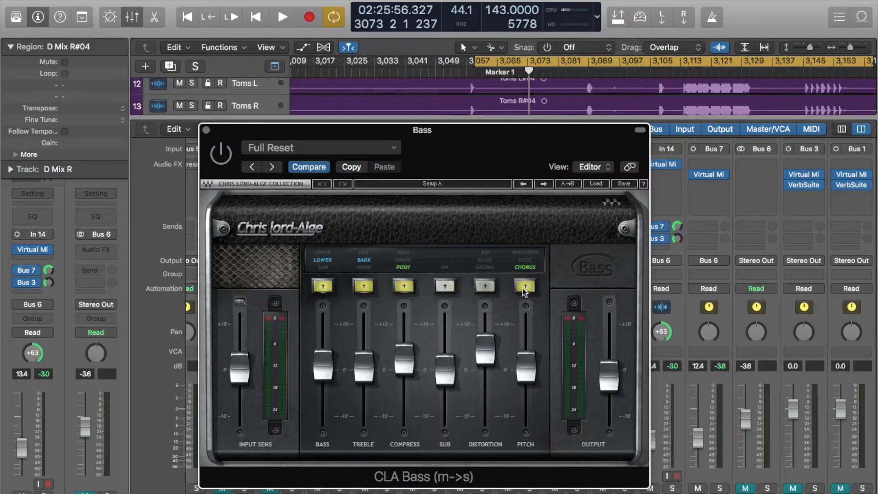
key(space)
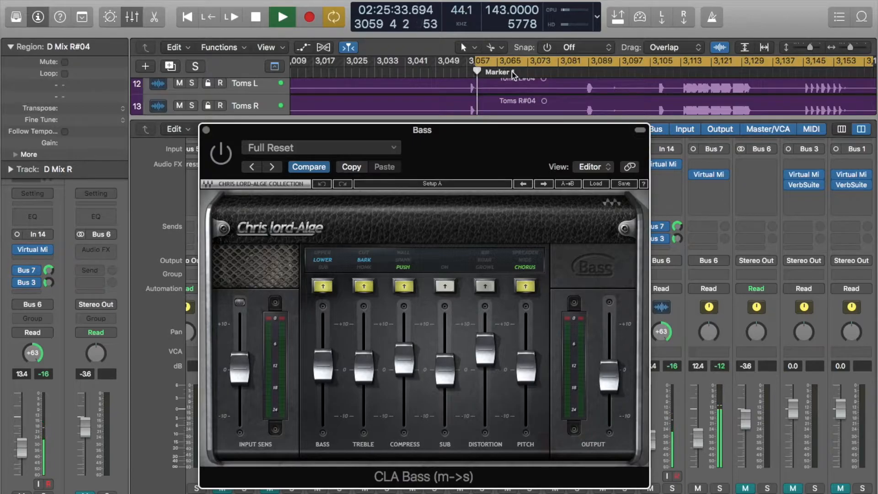
click(221, 153)
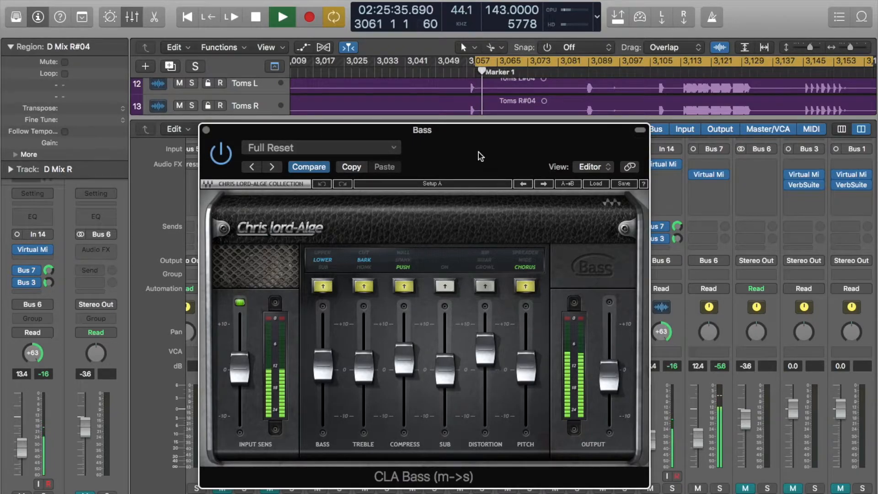
- Compare the bass with CLA Bass's Chorus pitch effect off and on, leave Chorus on, and close the plug-in
key(space)
click(525, 286)
click(525, 286)
key(space)
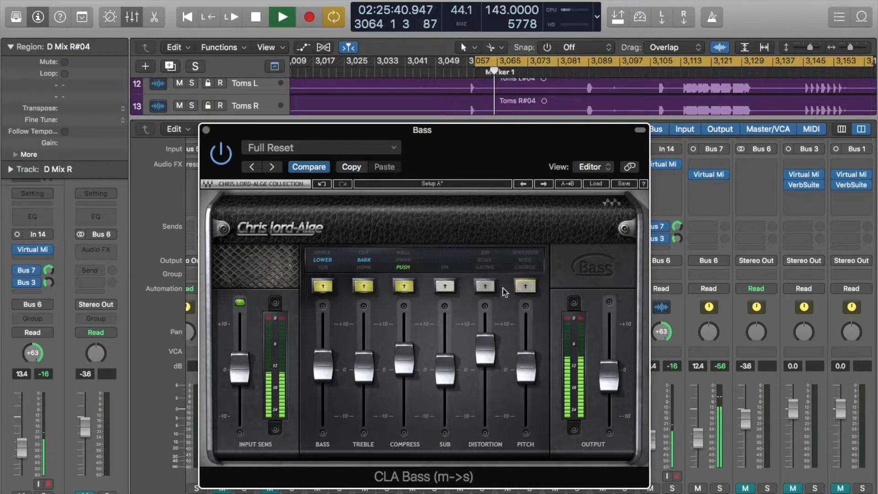
click(525, 287)
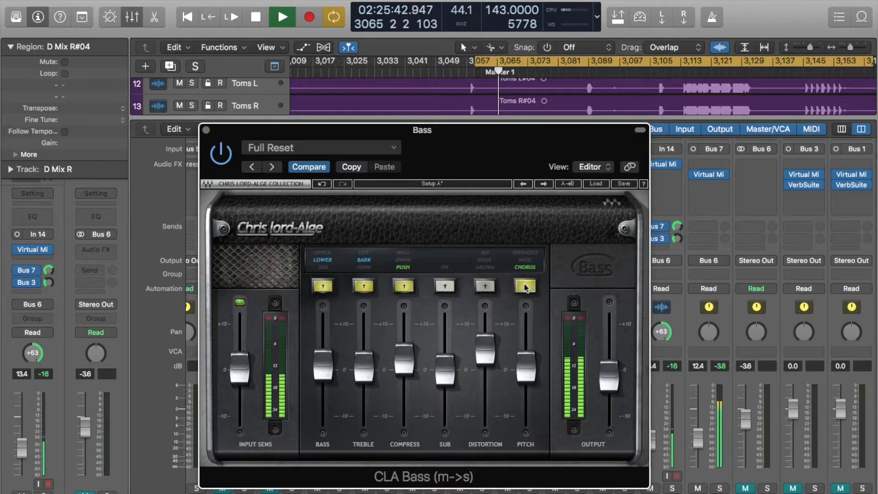
click(207, 130)
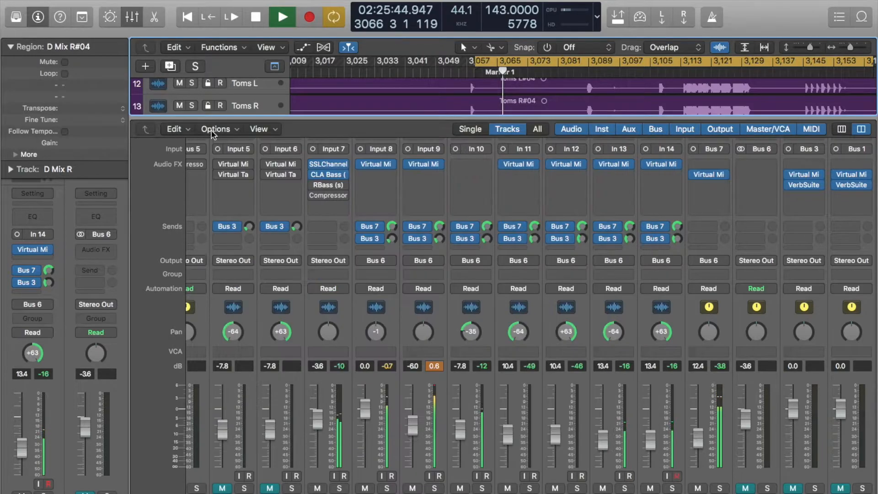
key(space)
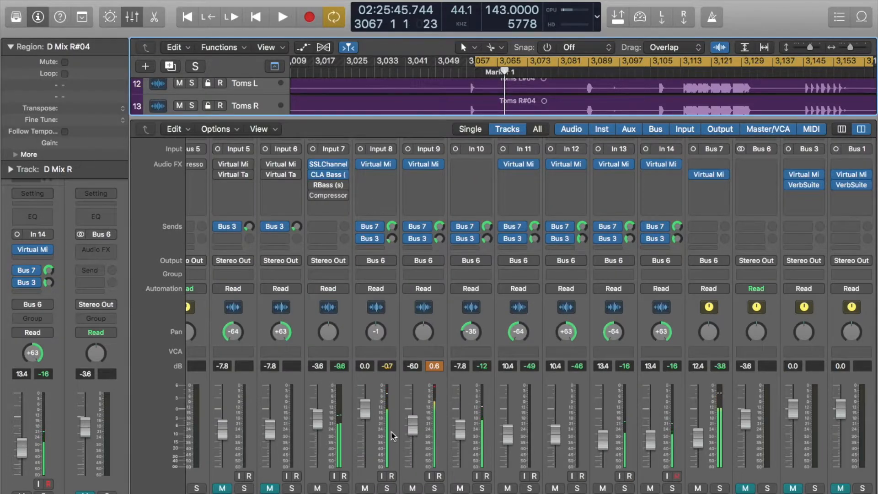
- Open the RBass plug-in on Input 7, switch it on during playback, and replay the bass through it
click(328, 185)
drag(138, 26, 553, 123)
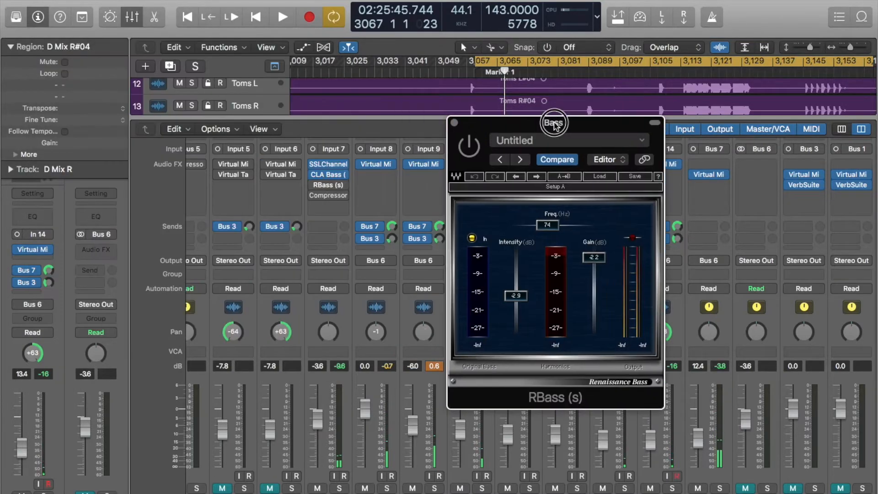
key(space)
click(475, 145)
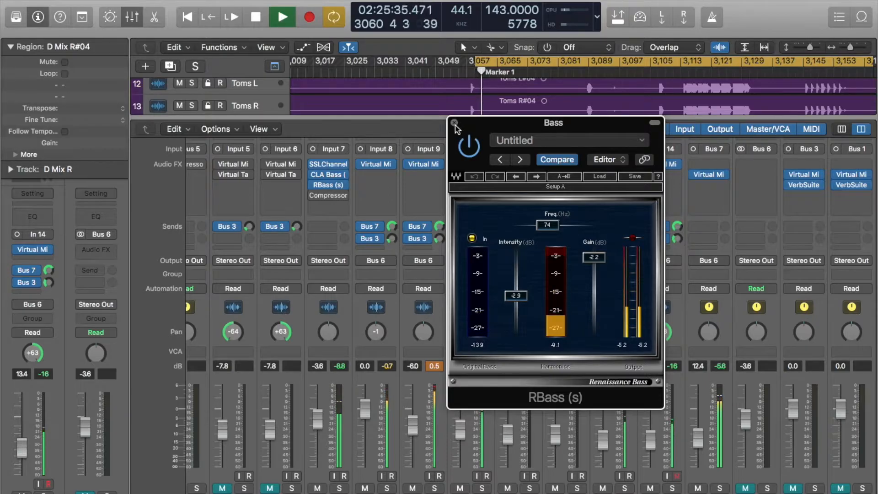
key(space)
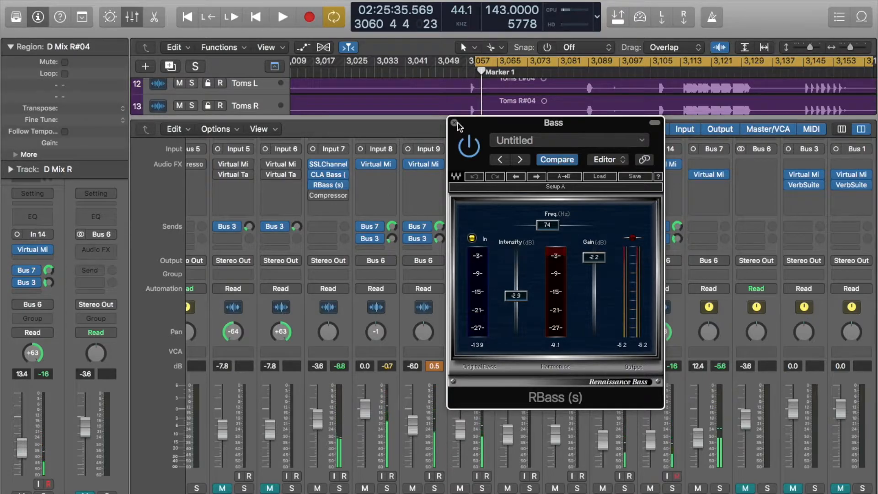
key(space)
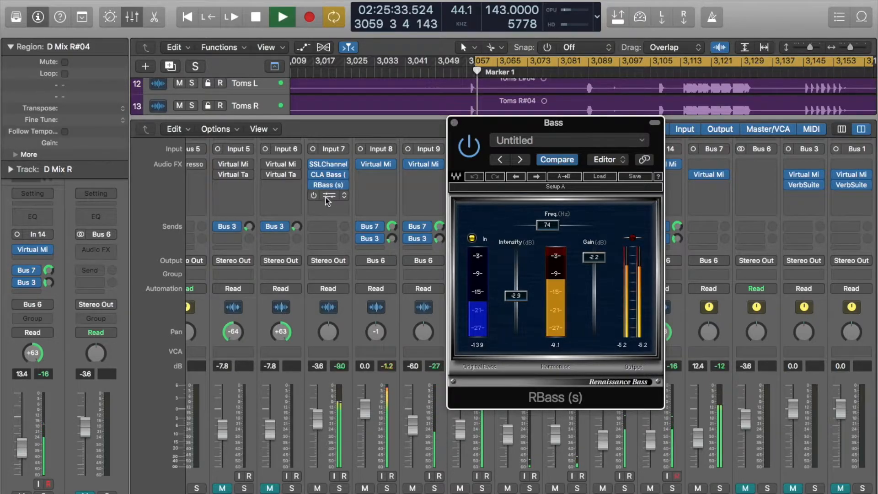
- Switch on the FET Bass Compressor on Input 7 during playback, and close the Compressor and RBass windows
click(327, 198)
drag(131, 25, 210, 24)
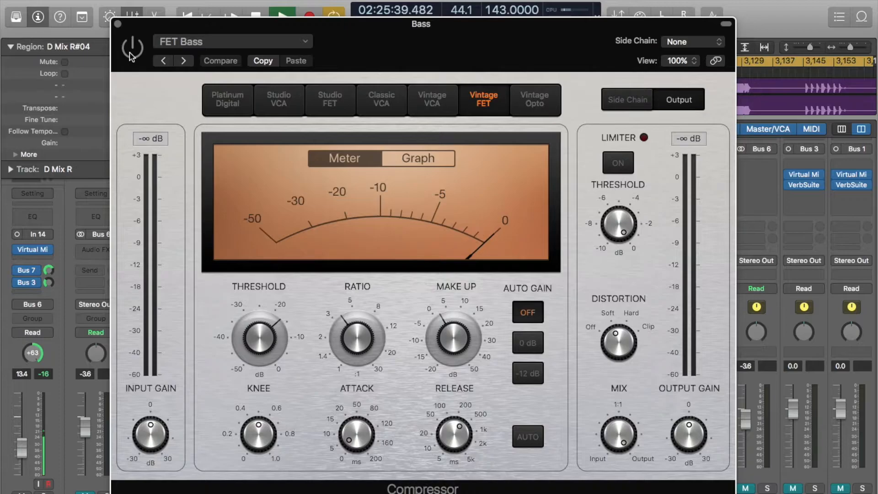
click(118, 23)
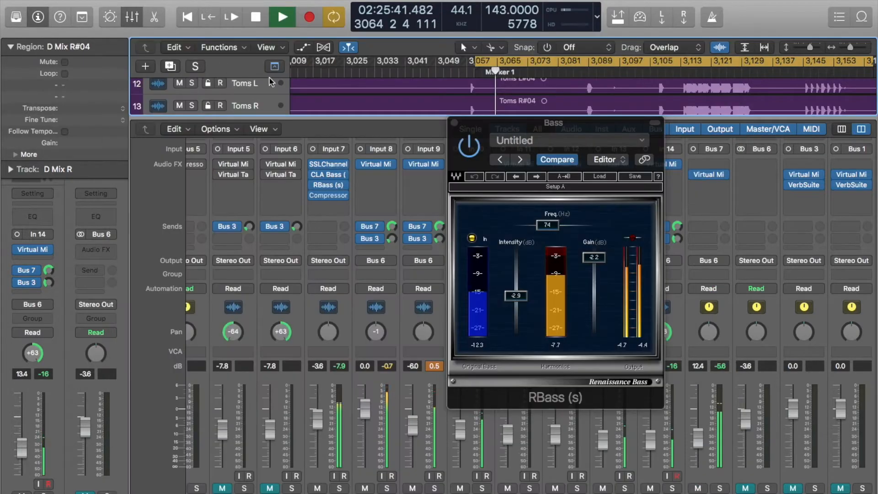
click(454, 123)
key(space)
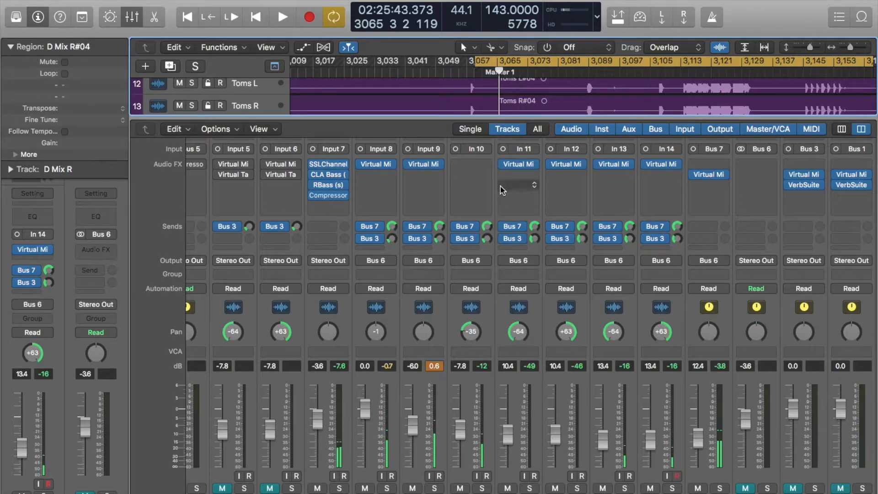
- Play the processed bass, and unmute the Bus 6 drum group and Bus 3 during playback
key(space)
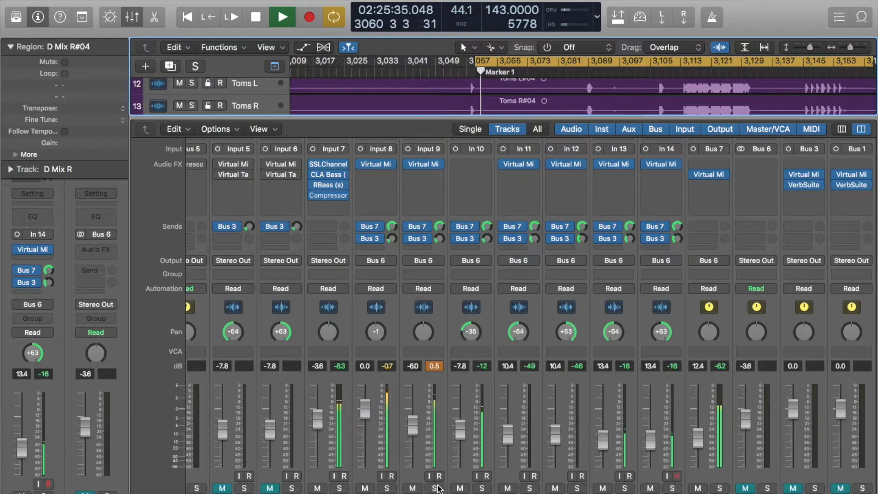
click(741, 487)
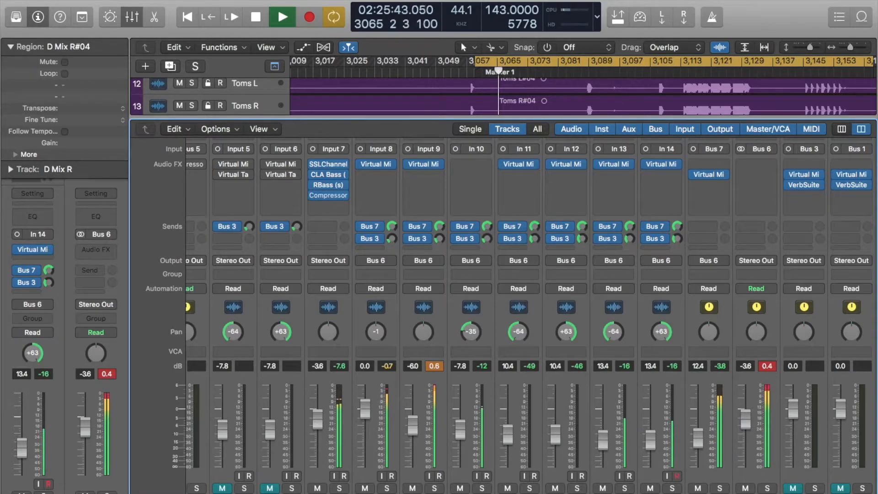
click(792, 488)
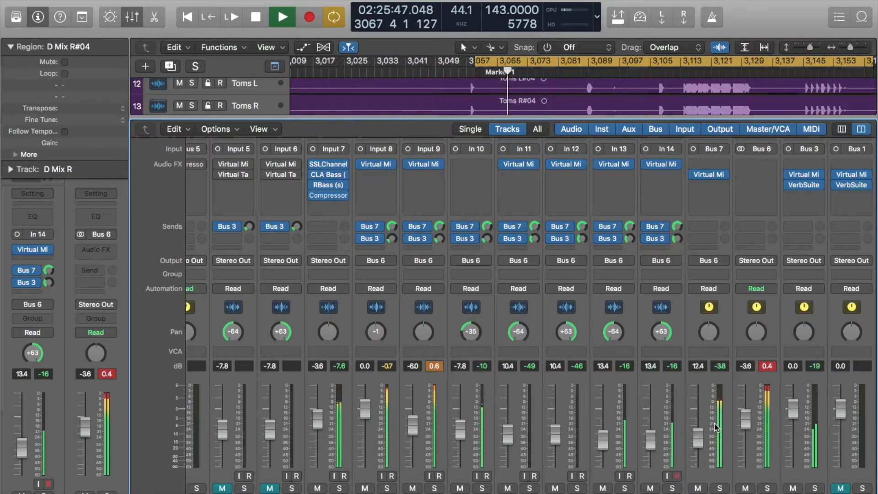
- Stop playback, solo Input 5 and Input 6, and switch off the Bus 3 send on both channels
scroll(715, 427, left, 5)
scroll(678, 418, down, 1)
scroll(677, 418, up, 1)
key(space)
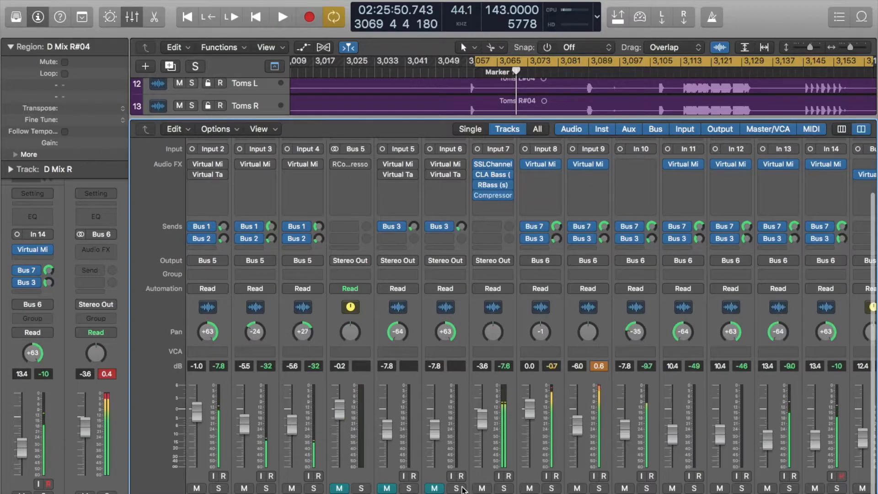
click(456, 487)
click(408, 488)
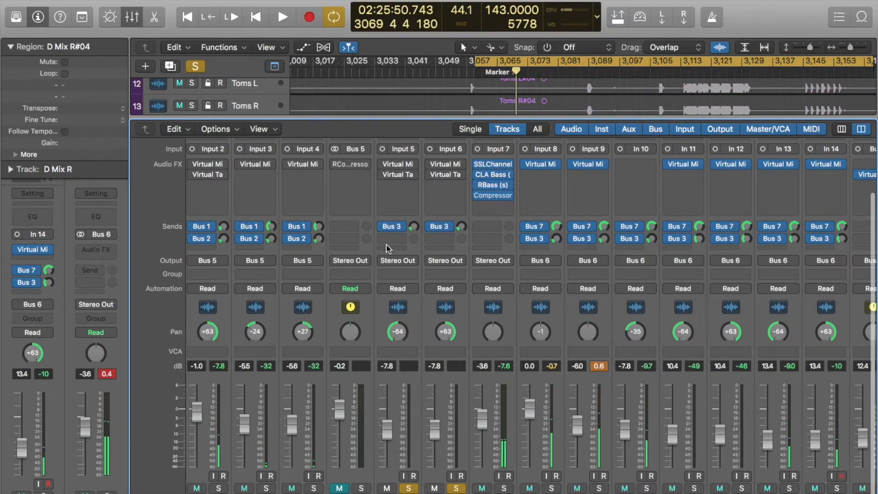
click(385, 228)
click(432, 227)
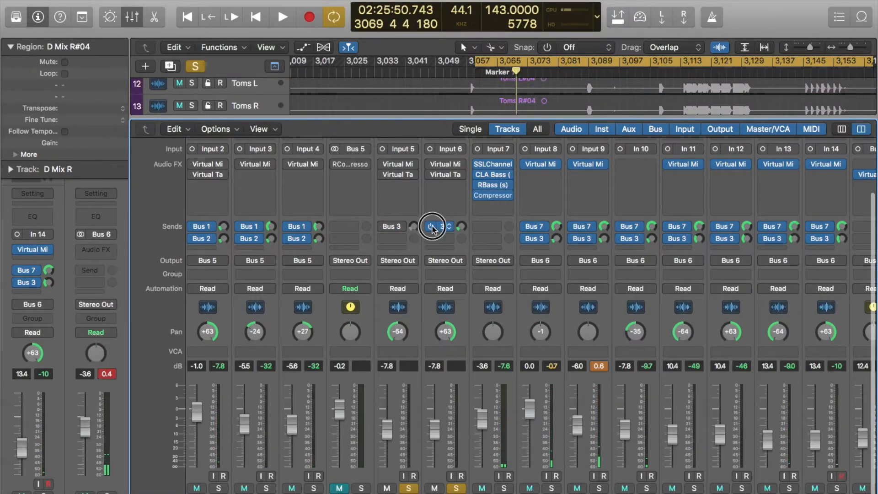
- Play the soloed channels, unsolo Input 5, and pan Input 6 to +1 and Input 5 to -1
key(space)
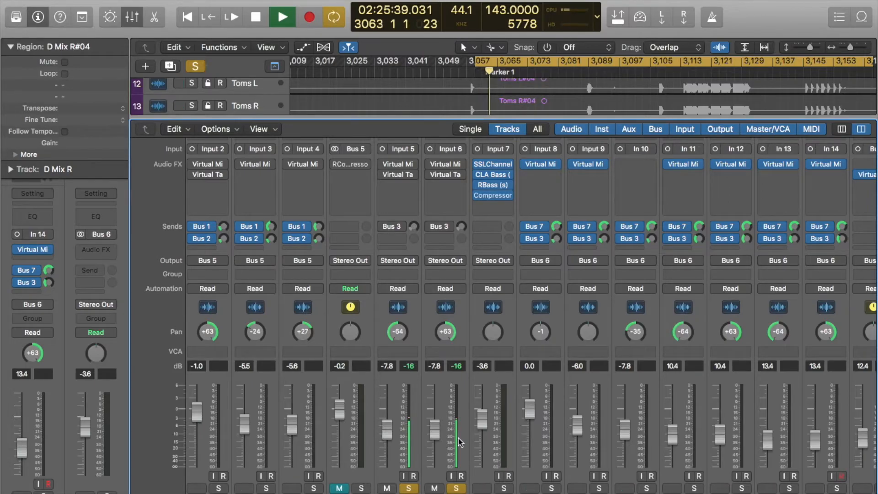
click(408, 488)
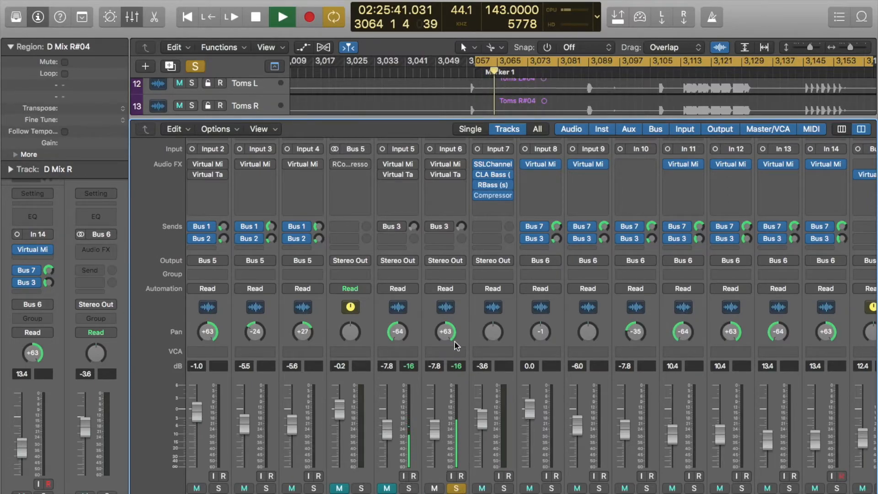
drag(448, 336, 440, 411)
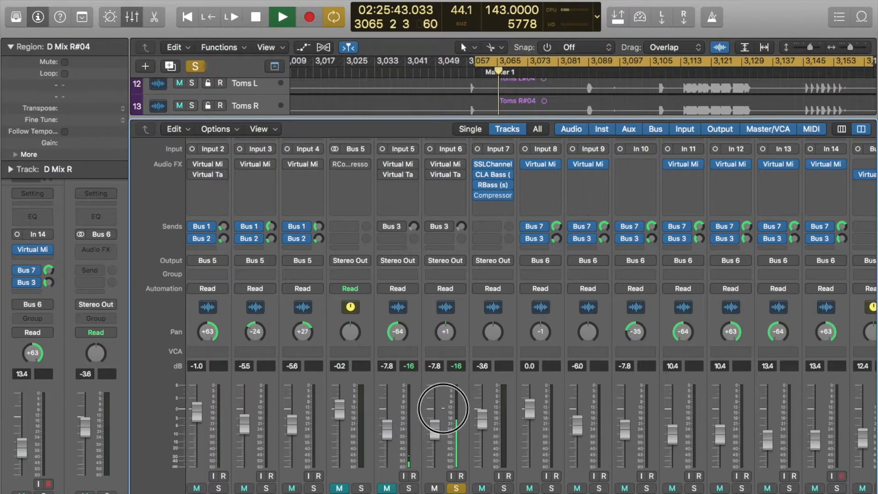
drag(398, 332, 414, 249)
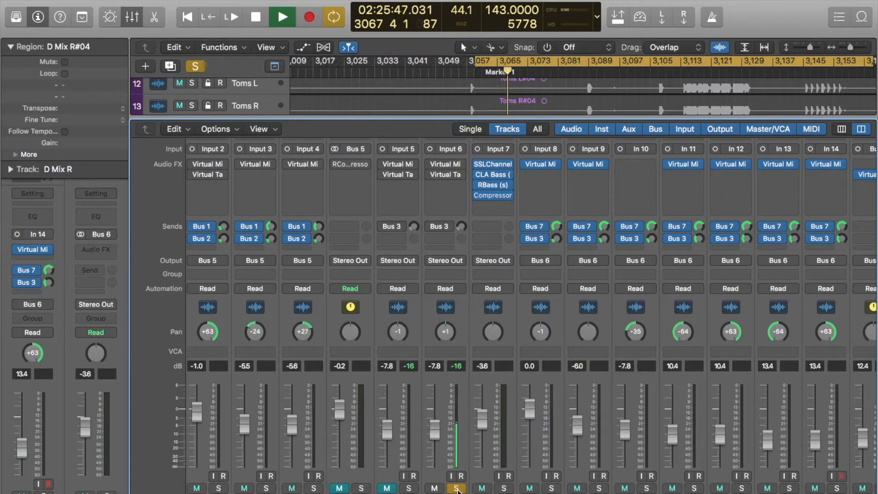
- Solo Input 5 instead of Input 6, stop playback, and pan Input 5 to -64 and Input 6 to +63
click(409, 489)
click(457, 489)
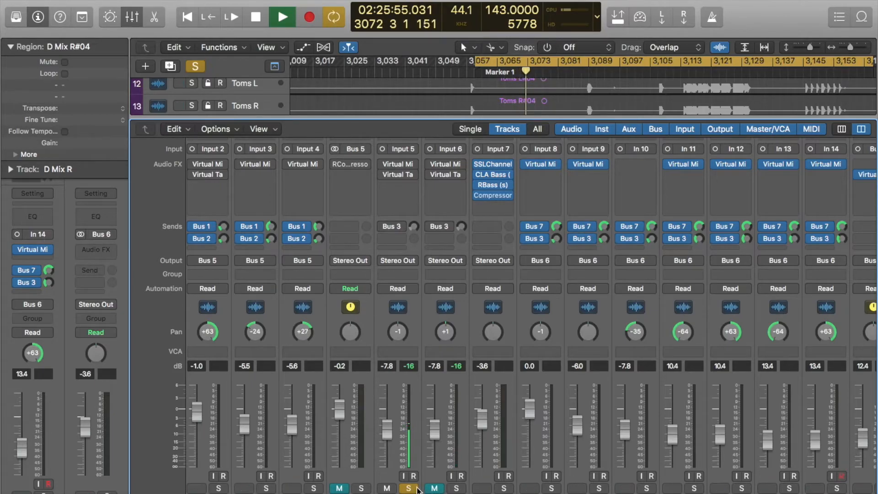
key(space)
drag(399, 330, 389, 458)
drag(439, 340, 441, 231)
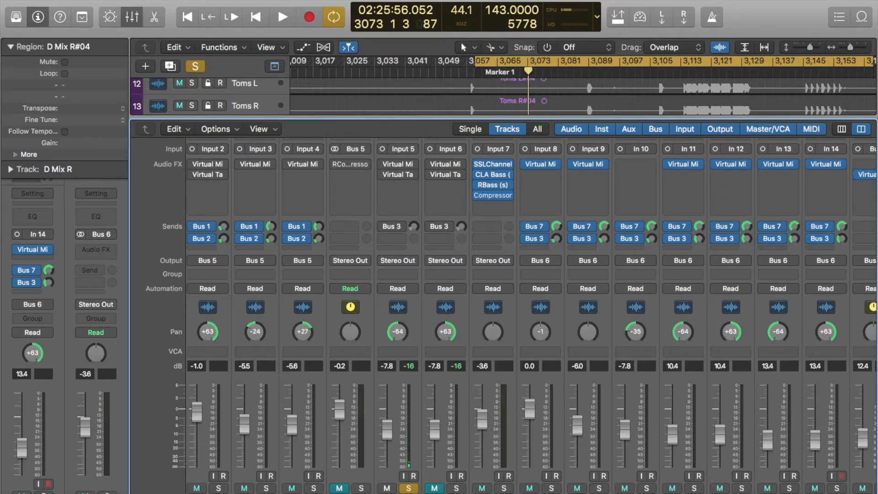
- Unsolo Input 5, clear the remaining mute on the Input 5 and 6 guitars, and play the mix
click(408, 488)
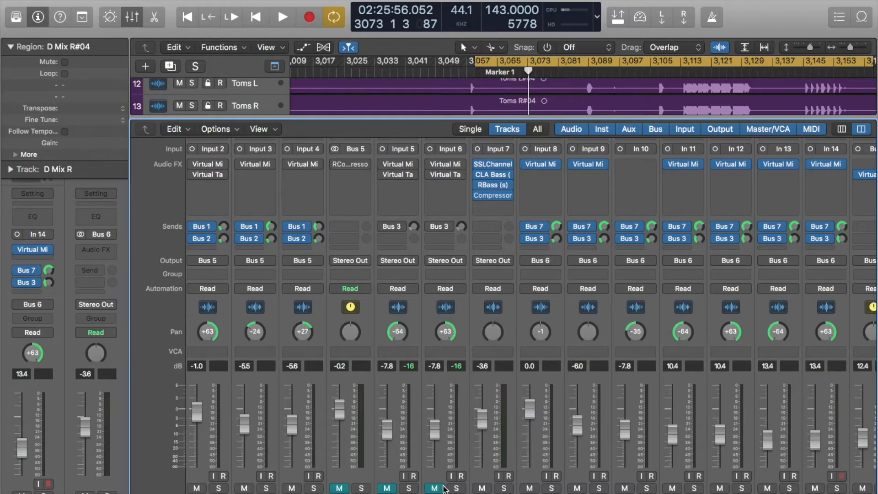
click(434, 488)
key(space)
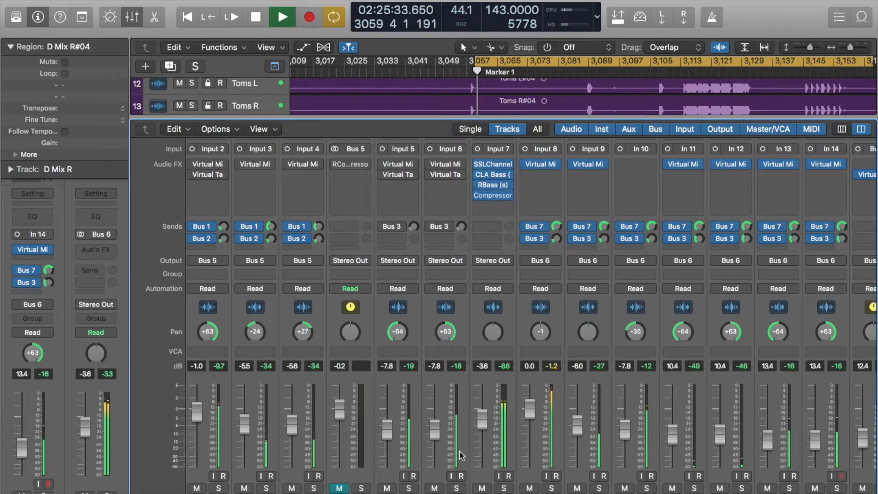
- Solo Input 6 and Input 5, and open the Virtual Mix Rack on Input 5
click(461, 487)
click(408, 488)
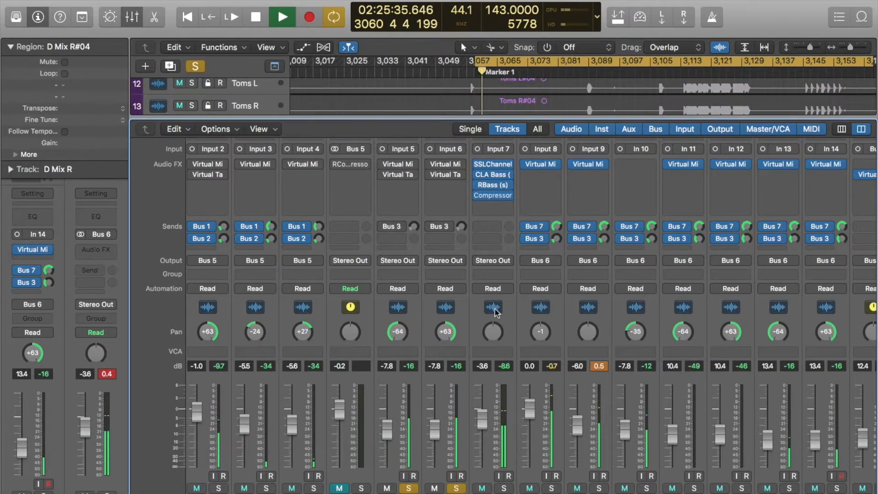
click(404, 166)
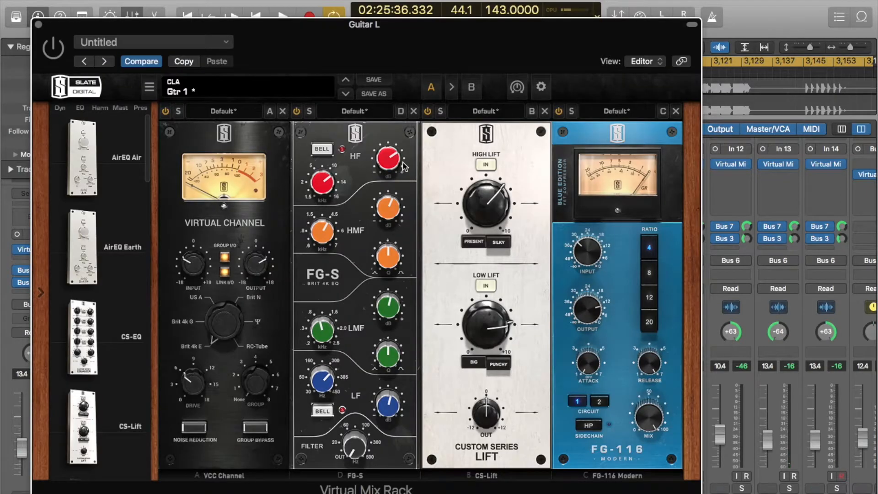
- Examine the FG-S EQ bands, CS-Lift settings and FG-116 compressor input and ratio in the Guitar L rack
mouse_move(389, 159)
mouse_move(326, 181)
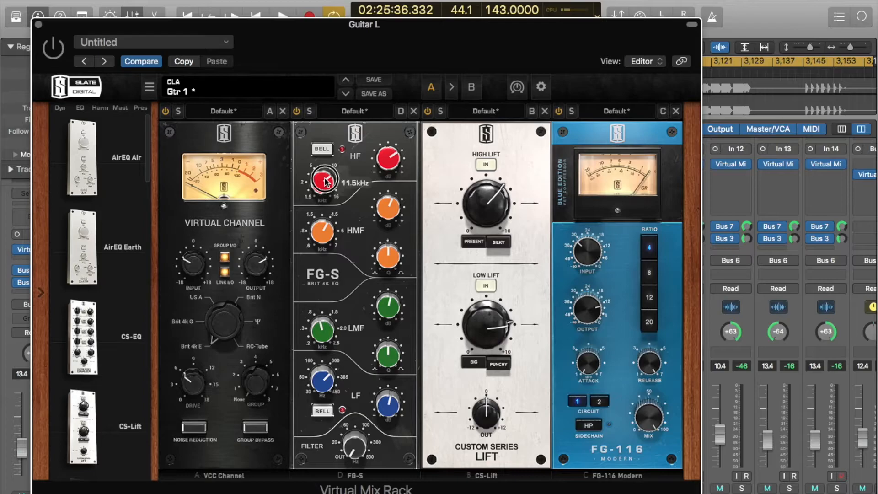
mouse_move(478, 201)
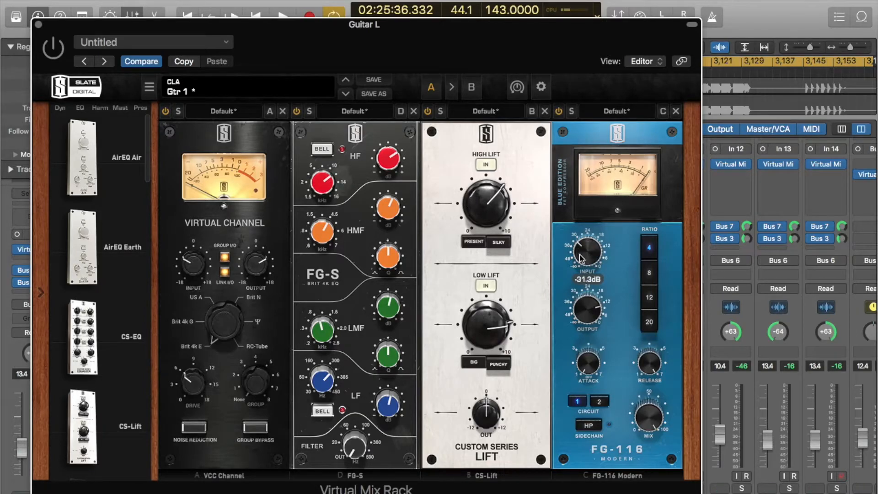
click(650, 247)
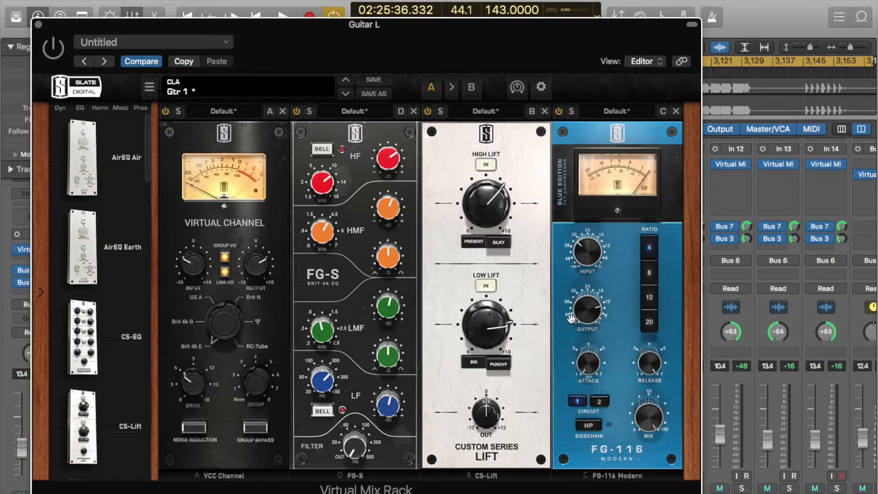
mouse_move(321, 234)
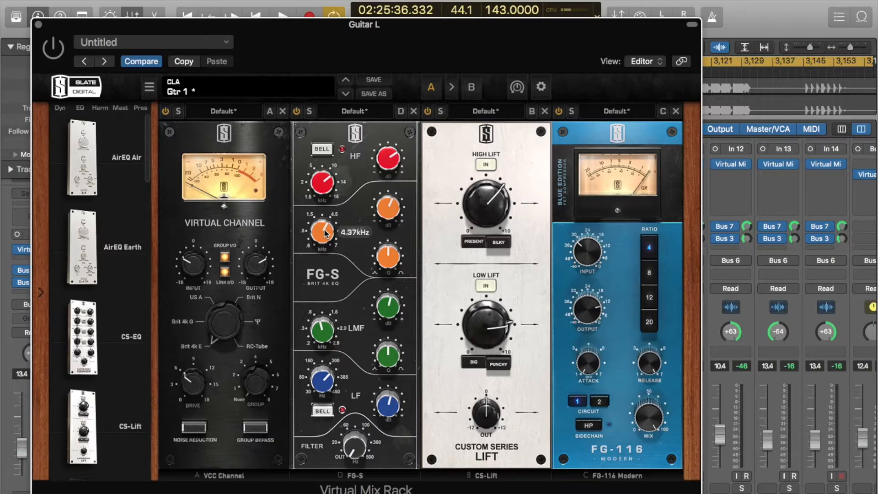
mouse_move(384, 211)
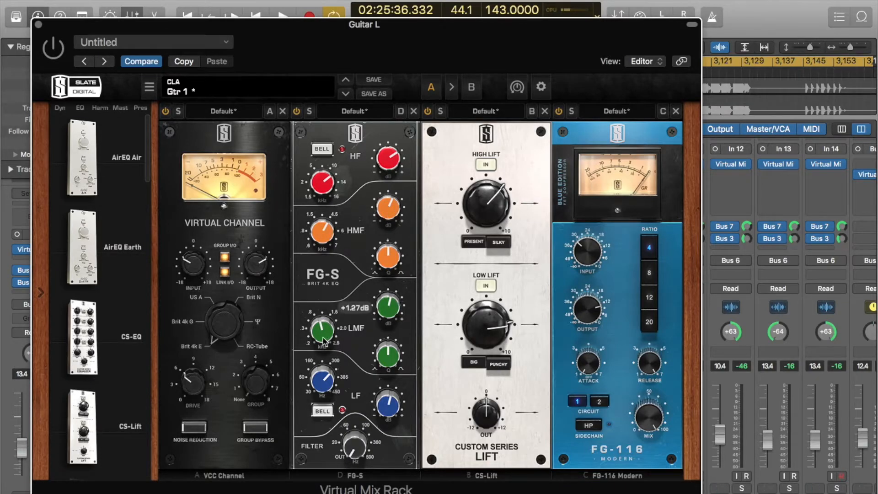
mouse_move(388, 302)
mouse_move(390, 414)
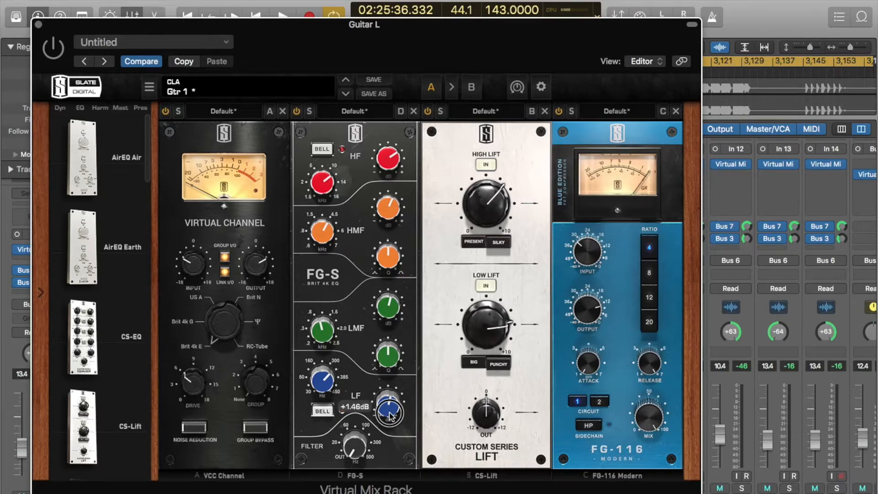
mouse_move(320, 388)
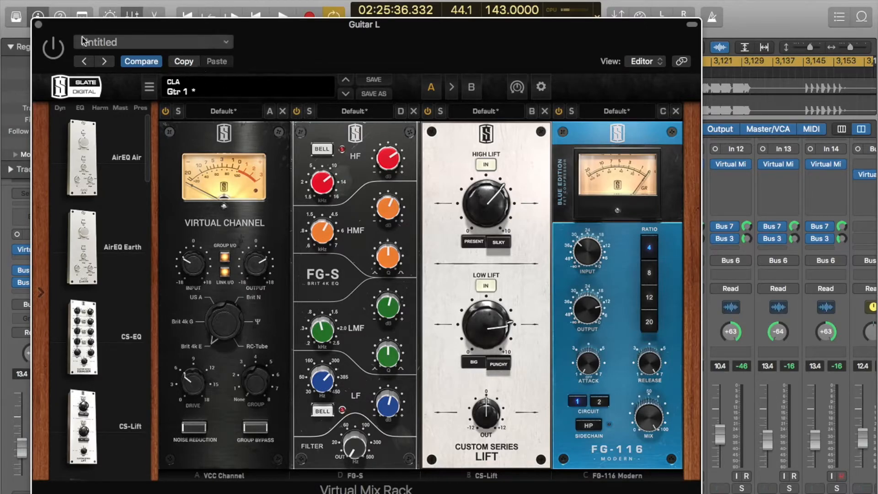
- Close the Guitar L rack and play the soloed guitars with the Virtual Mix Rack switched on for Inputs 5 and 6, stopping after a short passage
key(space)
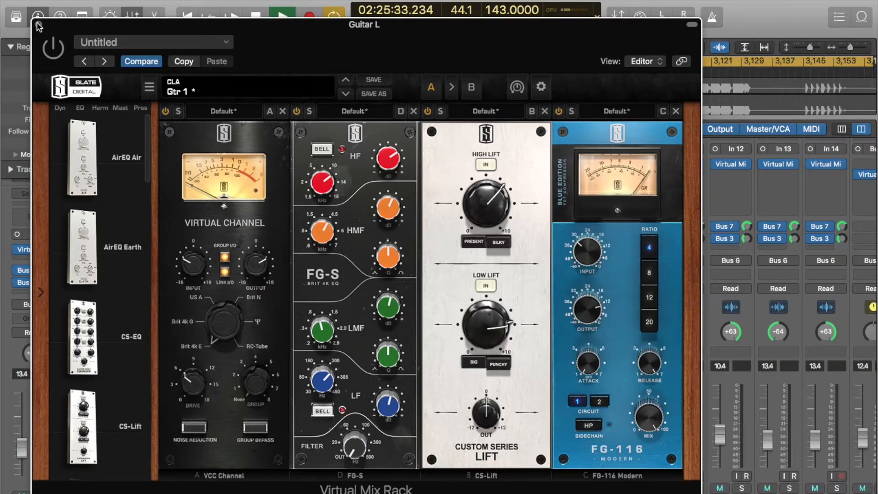
click(38, 24)
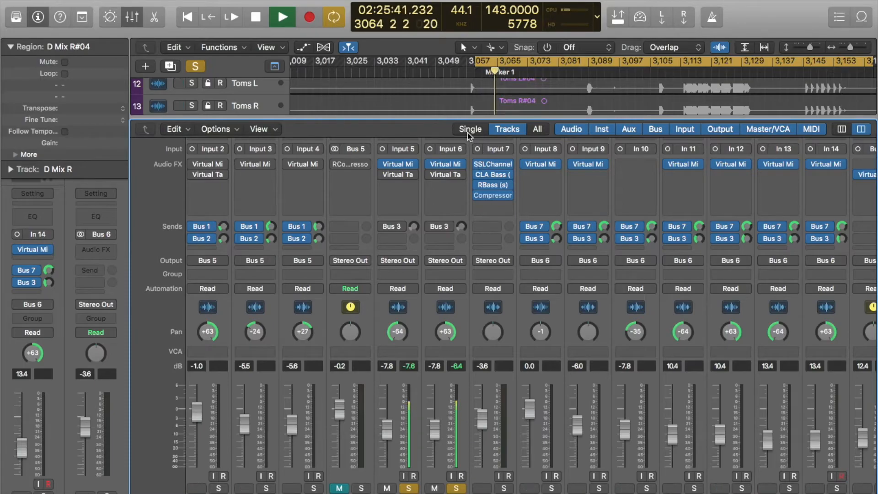
key(space)
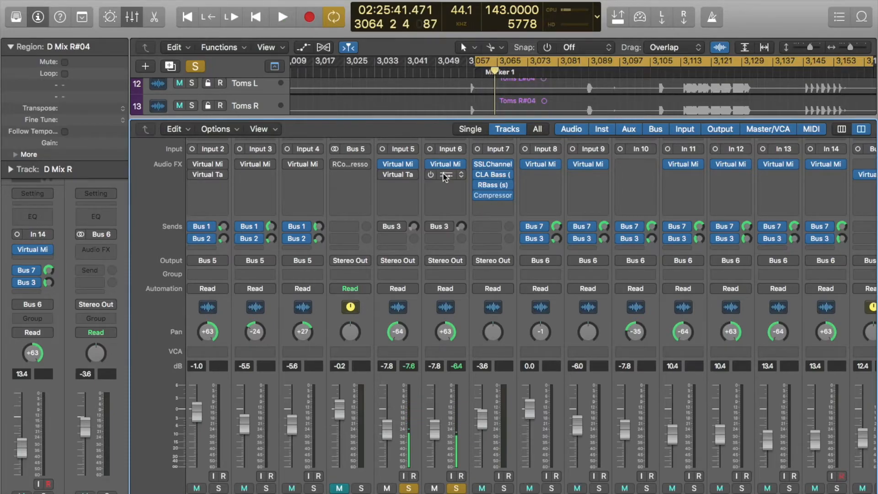
- Open the Virtual Tape Machines plug-in on Input 6, examine its settings, and close its window
click(446, 177)
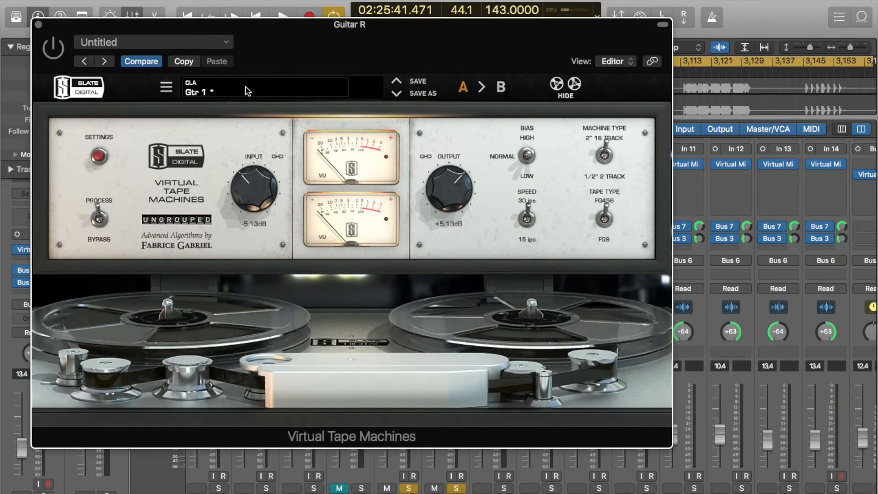
drag(292, 64, 321, 81)
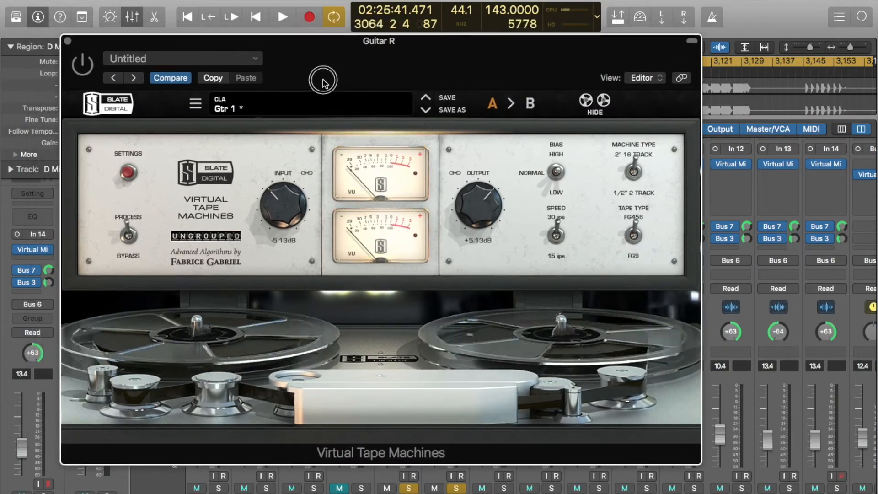
click(68, 41)
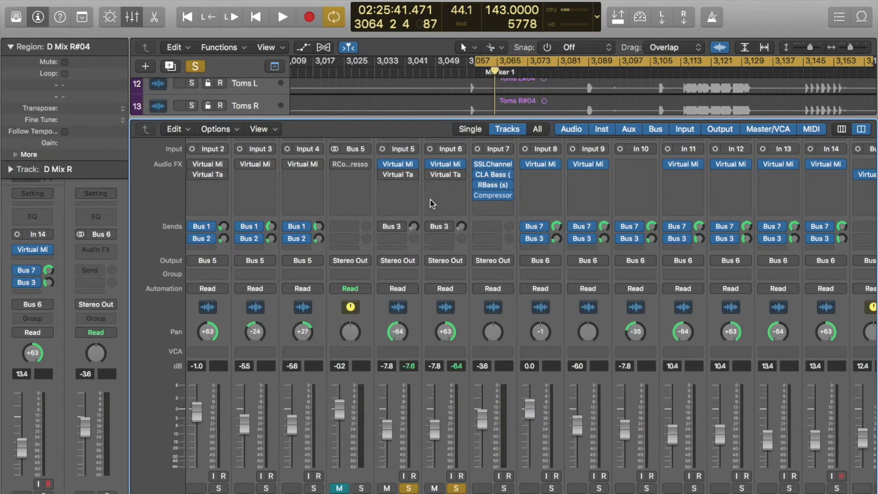
- Play the soloed guitars, switch on Virtual Tape Machines on Input 6 and Input 5, and stop playback
key(space)
click(431, 174)
click(382, 174)
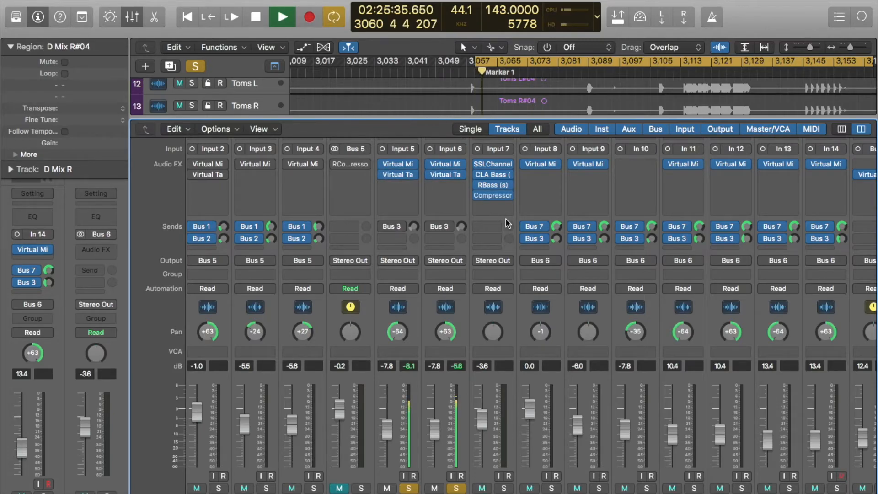
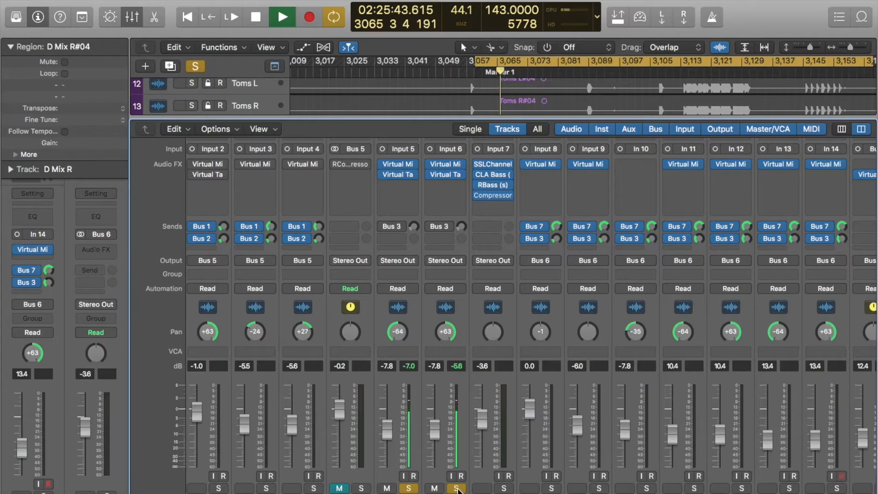
key(space)
- Unsolo Inputs 6 and 5, move the playhead to bar 3069, and play the mix with the processed guitars before stopping
click(457, 488)
click(408, 488)
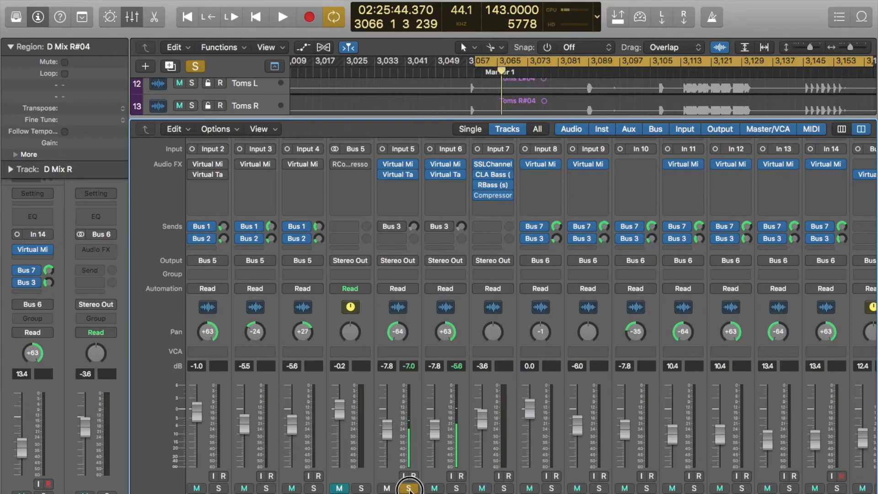
click(512, 74)
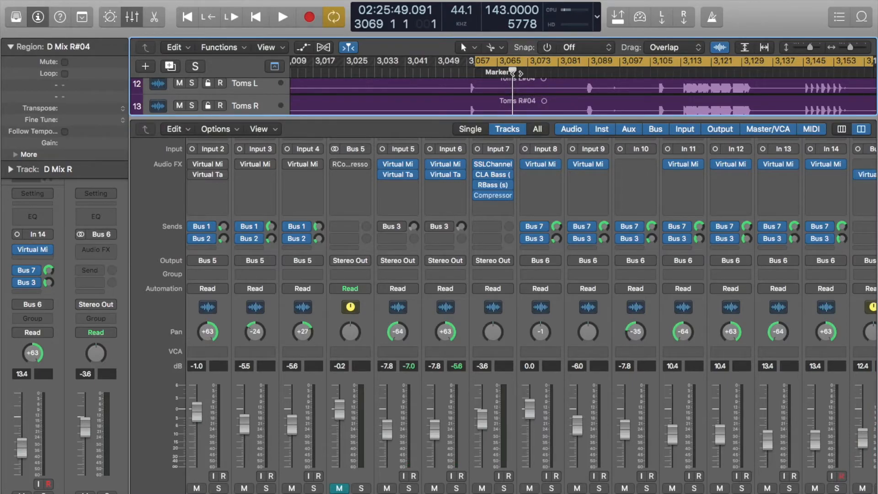
key(space)
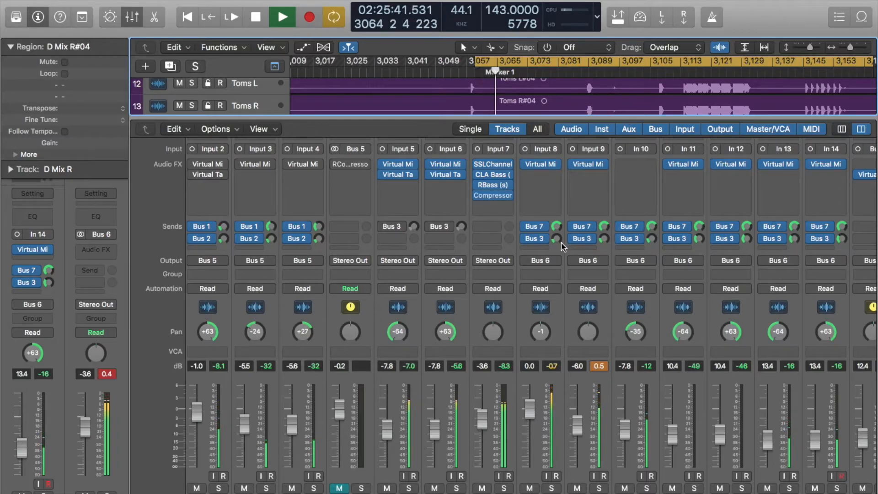
key(space)
- Unmute and solo the Bus 5 vocal group, and start playback
scroll(531, 402, left, 2)
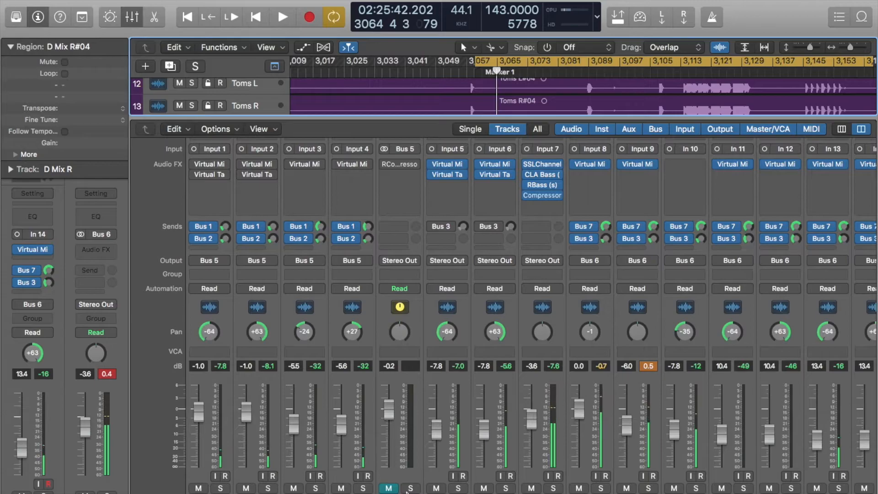
click(388, 488)
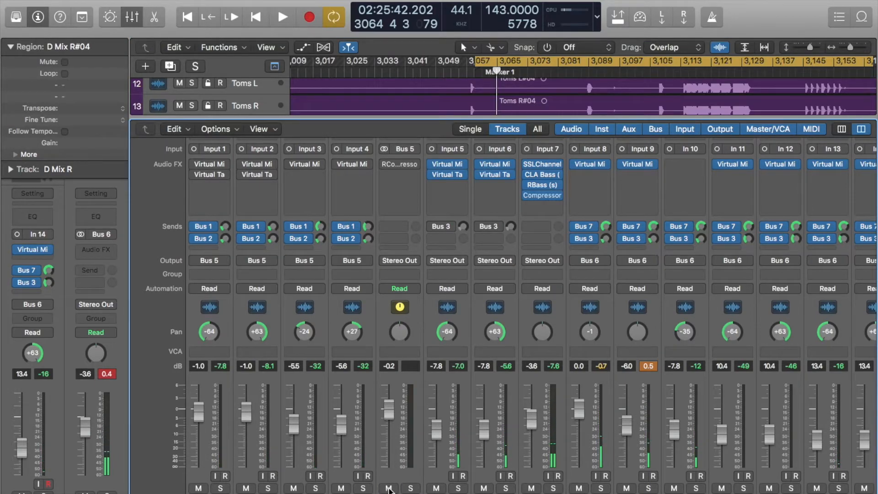
click(410, 489)
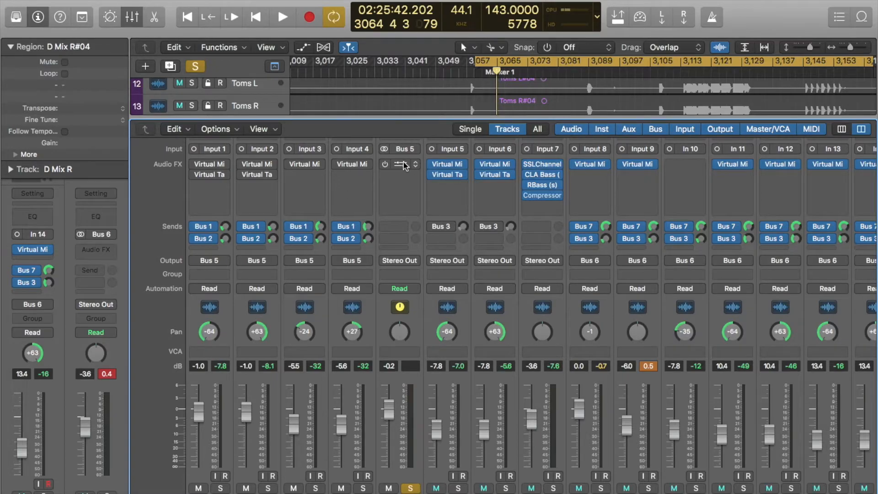
key(space)
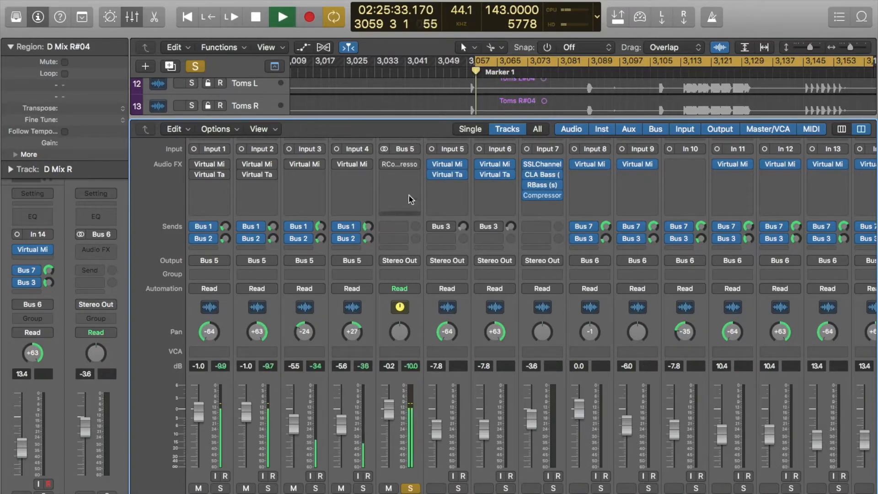
- Open the RCompressor on Bus 5 during playback, check its settings, close it, and stop playback
click(401, 168)
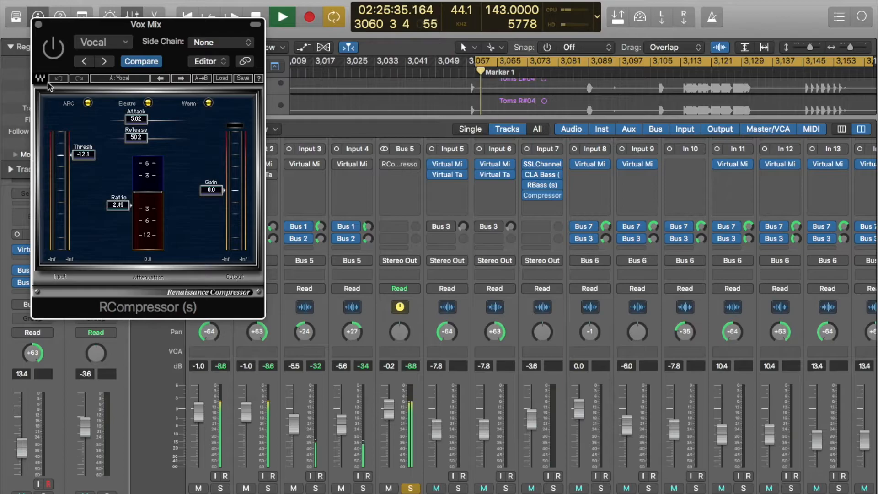
click(39, 24)
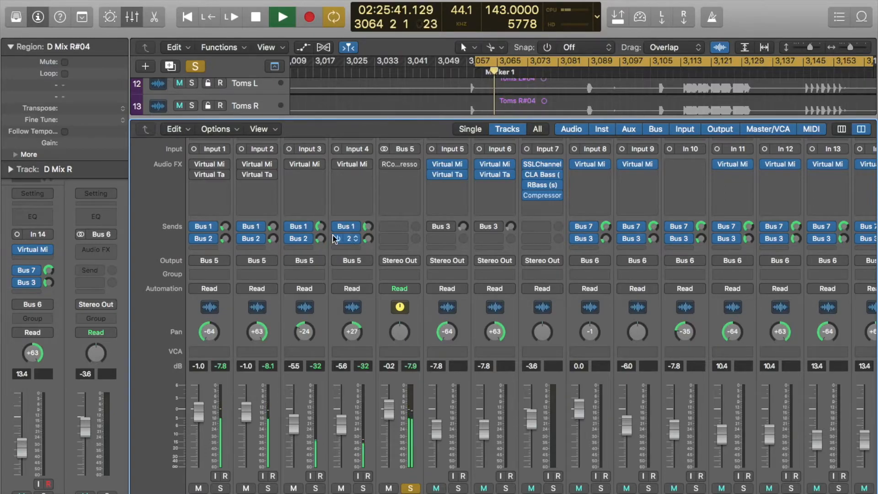
key(space)
- Replay the soloed Bus 5 vocal group, stop playback, and open the Bus 5 RCompressor for inspection
scroll(421, 242, right, 10)
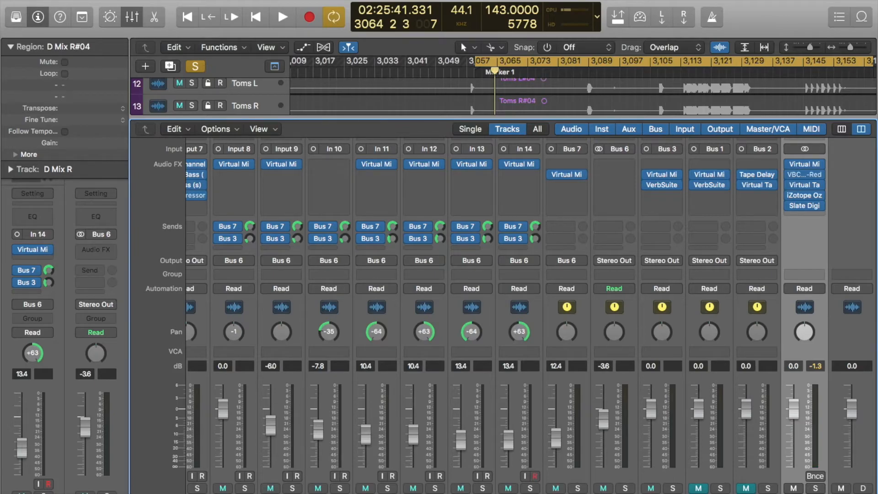
scroll(529, 375, left, 10)
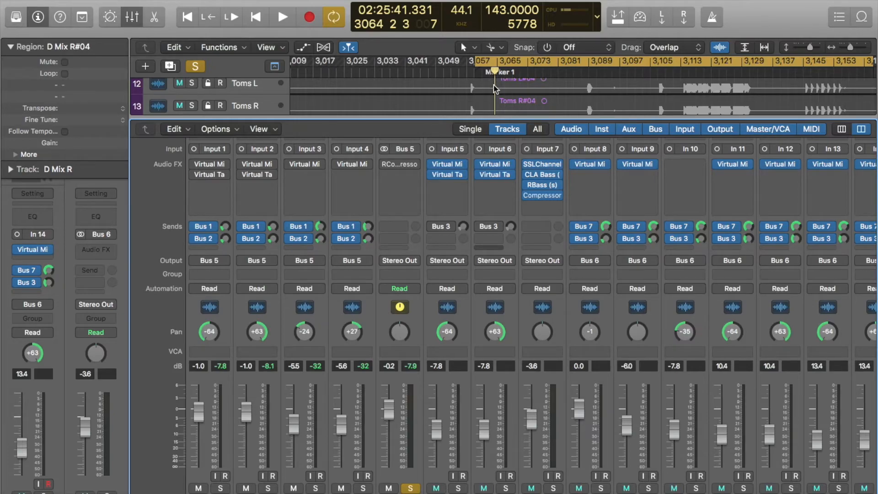
key(space)
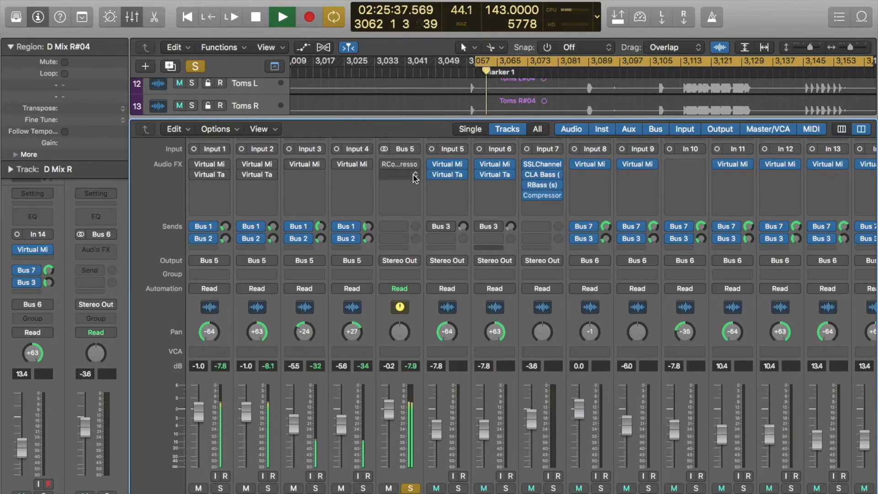
key(space)
click(401, 166)
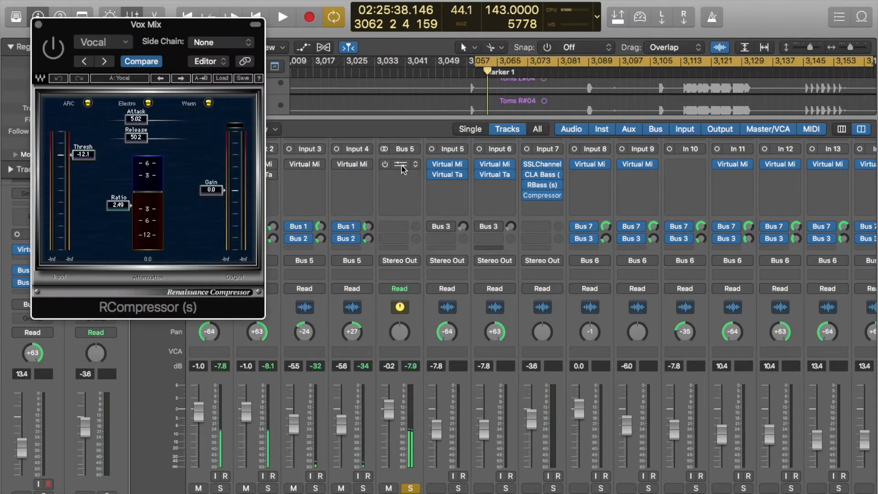
drag(145, 28, 188, 39)
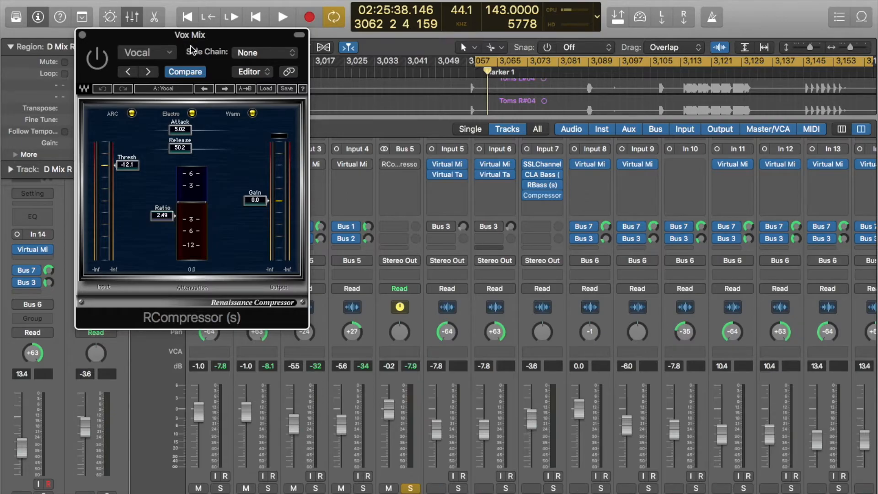
- Enable the RCompressor on Bus 5, compare it bypassed and active during playback, close it, and stop playback
click(98, 60)
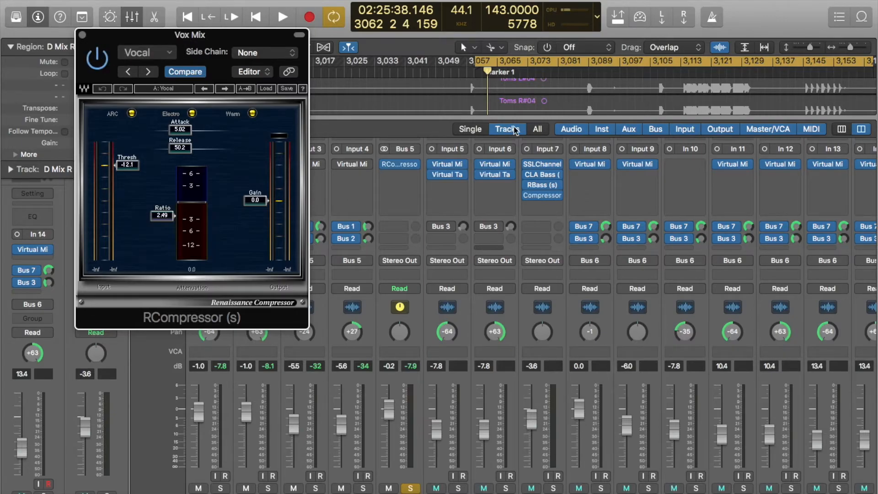
key(space)
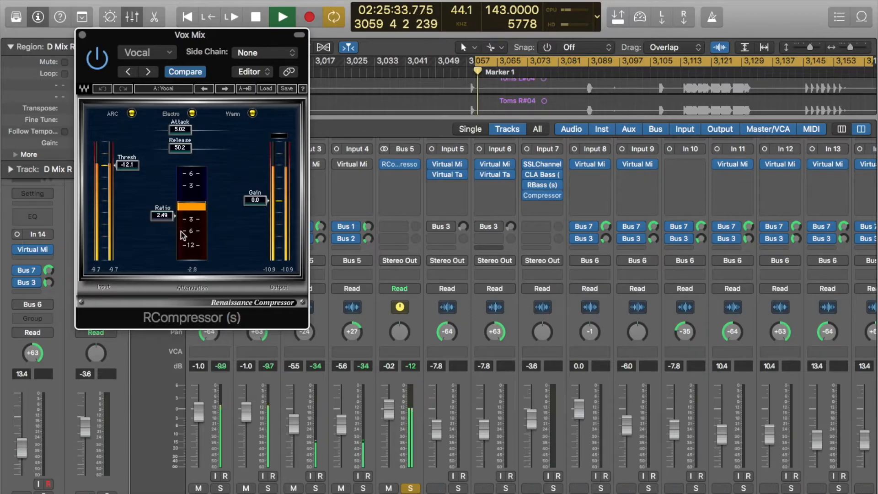
click(96, 61)
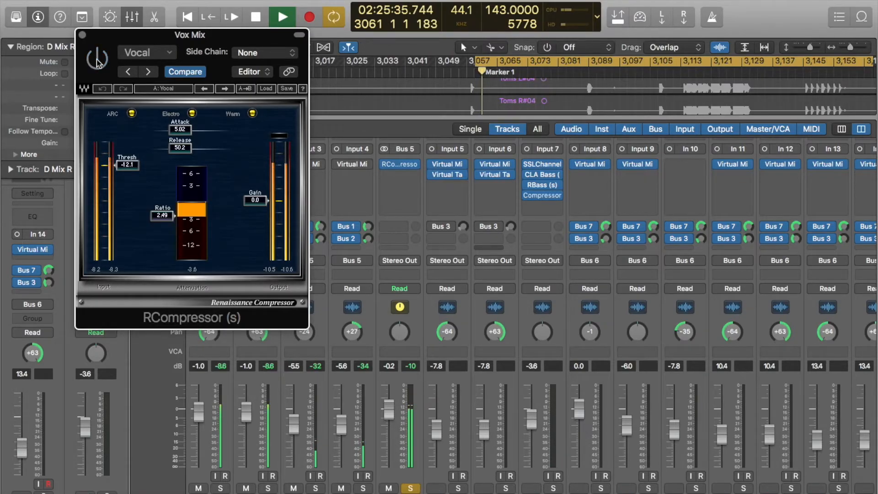
click(96, 59)
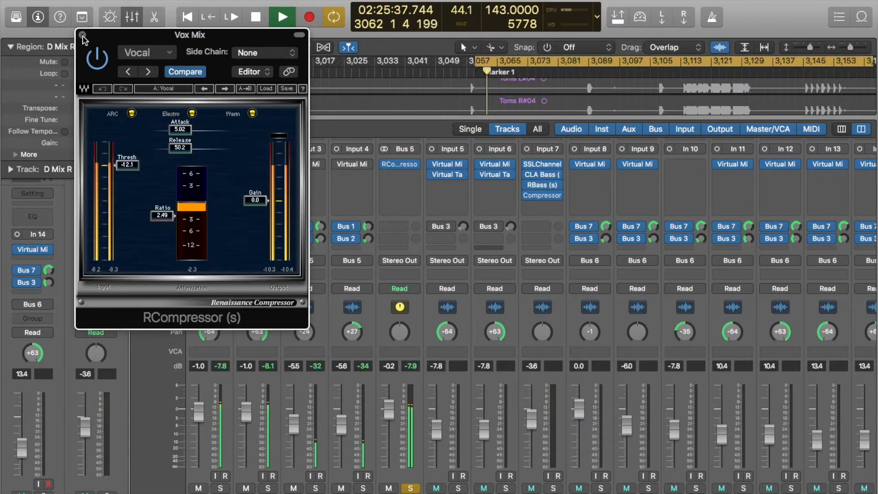
click(82, 34)
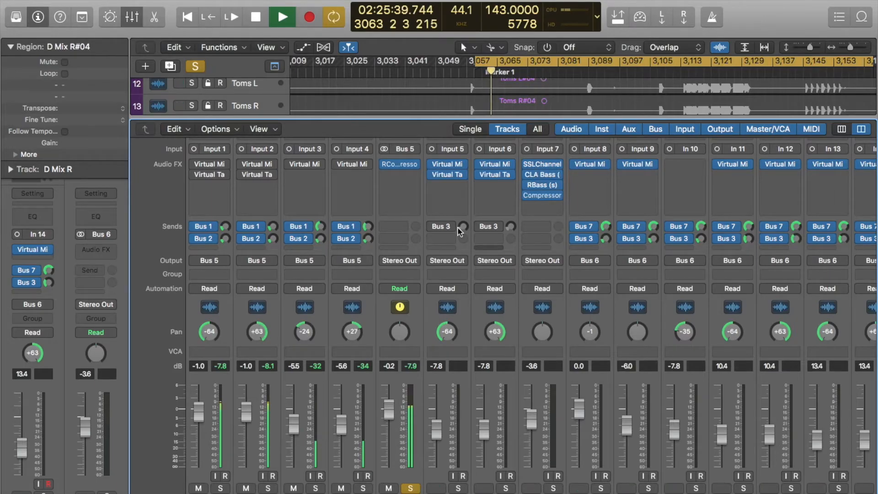
key(space)
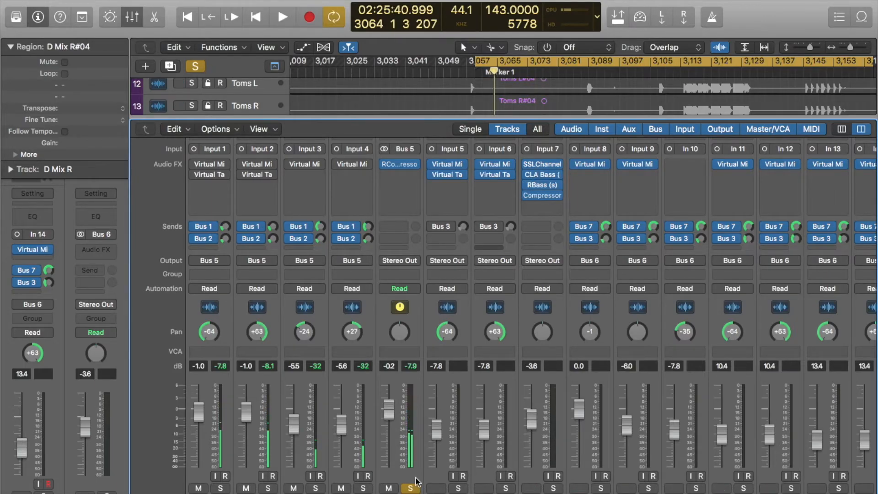
- Solo the Input 1 and Input 2 lead vocal channels and bring the Vox L and Vox R tracks into view
click(269, 488)
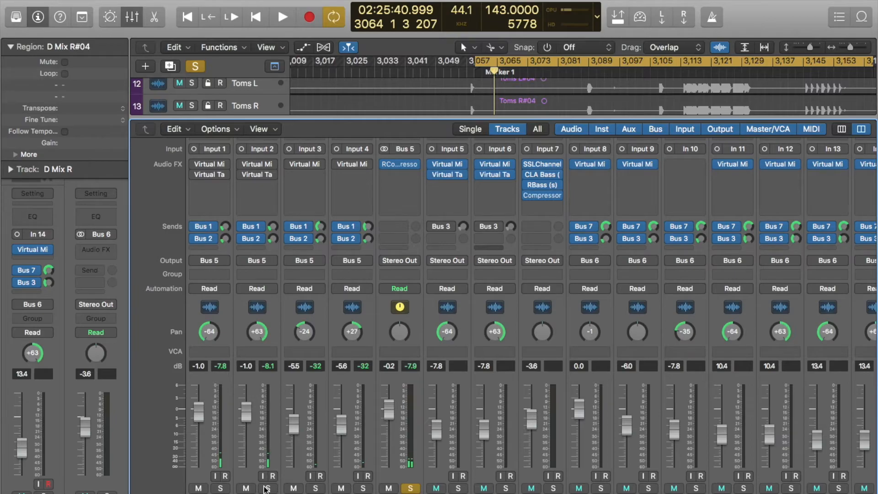
click(221, 489)
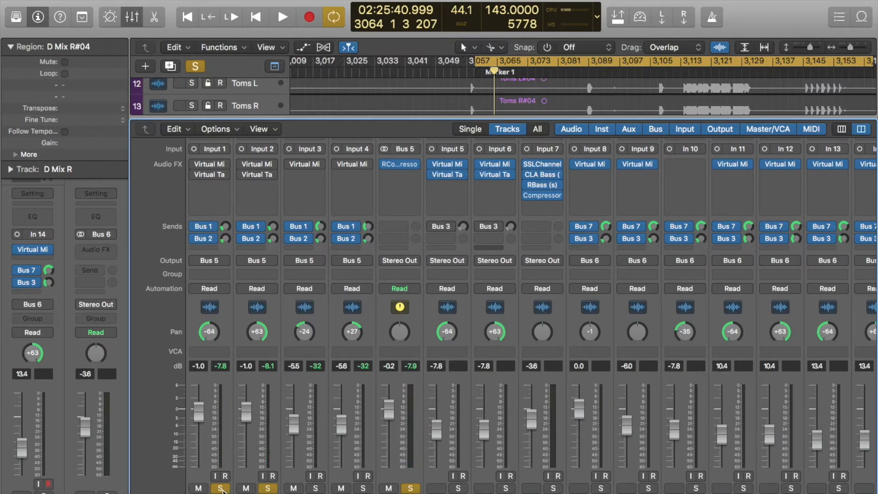
click(268, 488)
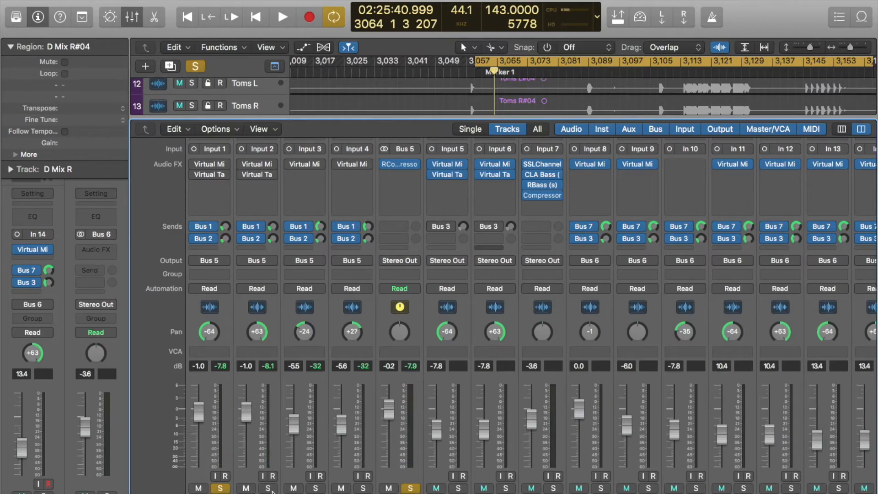
scroll(492, 101, up, 10)
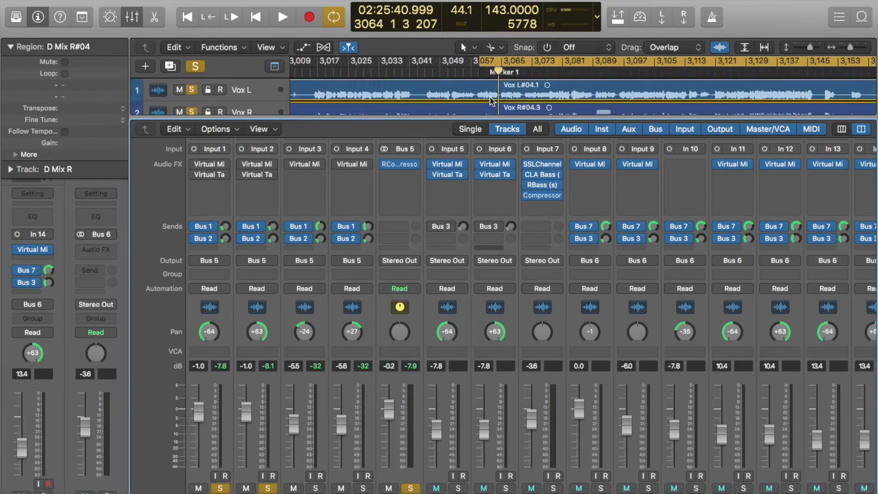
scroll(491, 100, up, 1)
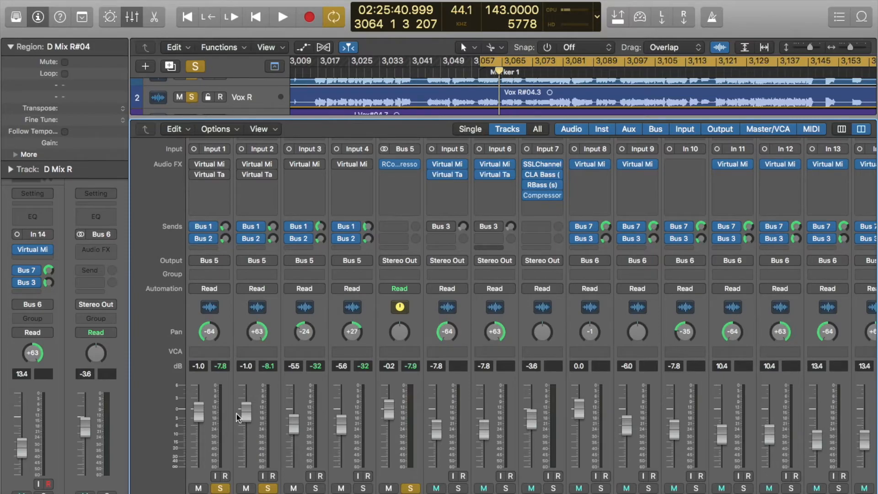
- Unsolo Input 2 and Bus 5, play Input 1 alone, try its pan near centre, and return it to -64
click(267, 488)
key(space)
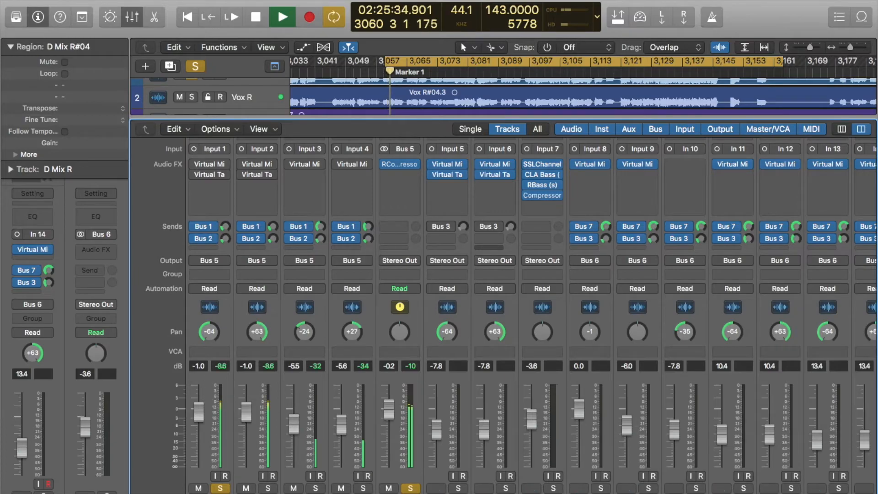
click(410, 488)
alt+click(209, 342)
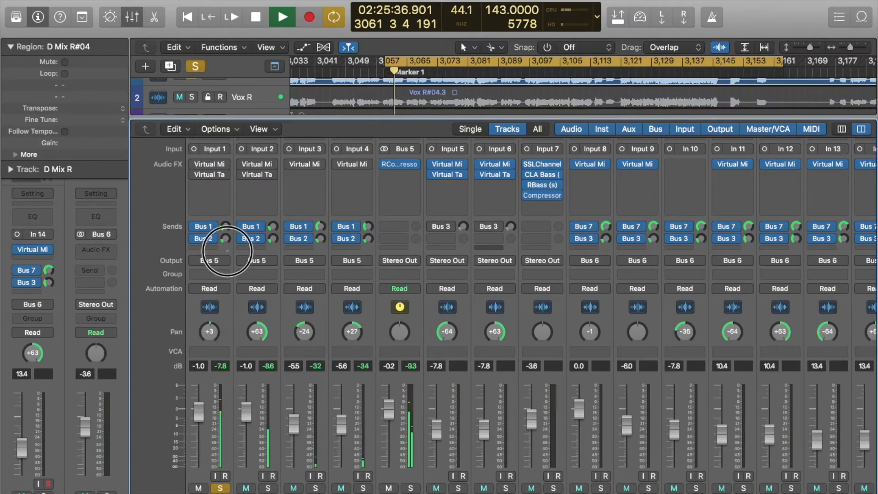
drag(211, 332, 202, 476)
- Solo Input 2 again, listen to it together with Input 1, and stop playback
click(267, 488)
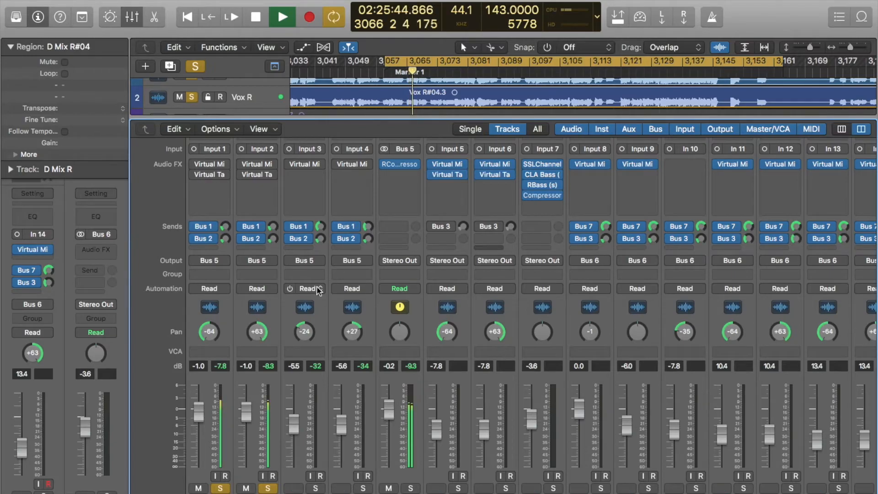
scroll(308, 276, up, 2)
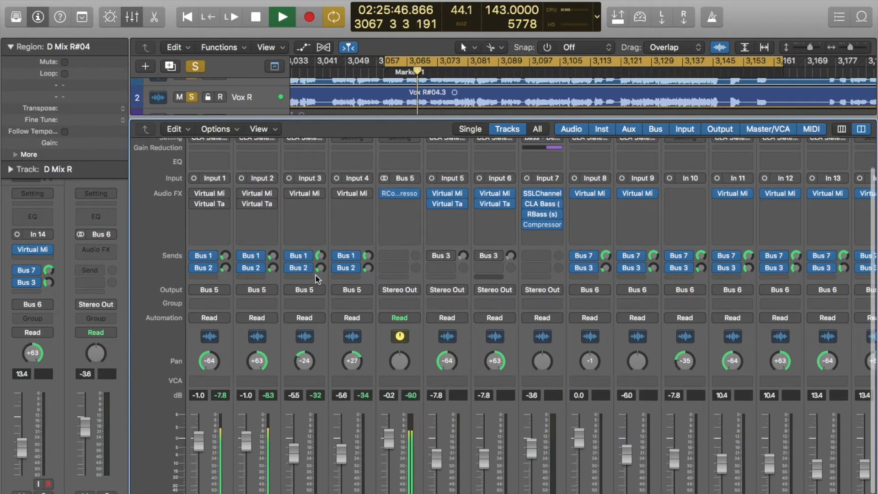
scroll(309, 282, down, 1)
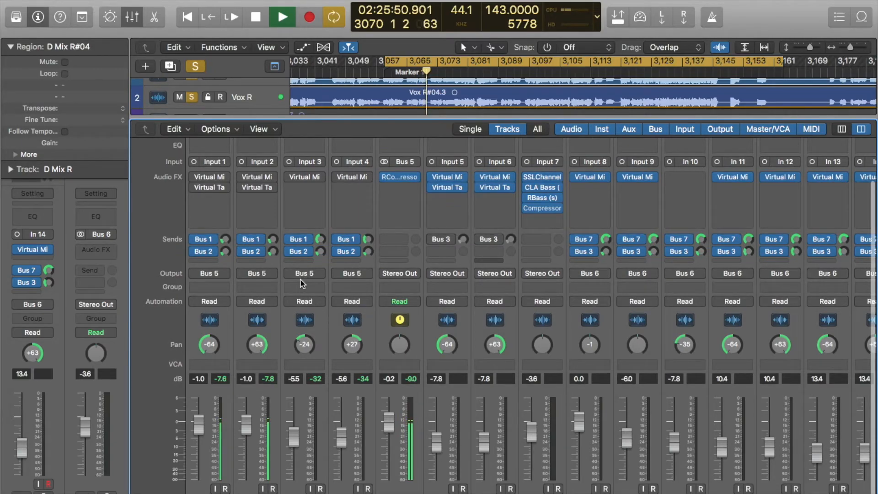
key(space)
scroll(250, 198, down, 1)
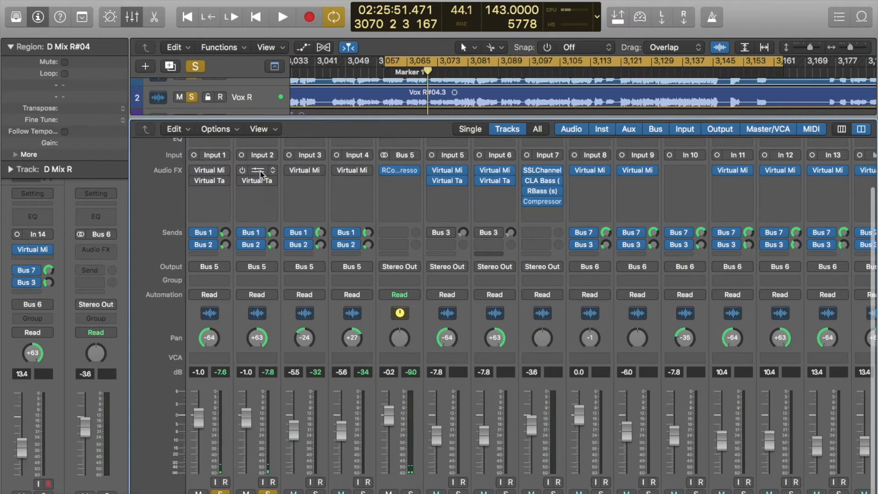
- Open the Virtual Mix Rack on Vox R, check its high-pass, High Lift and Low Lift settings, and close it
click(260, 171)
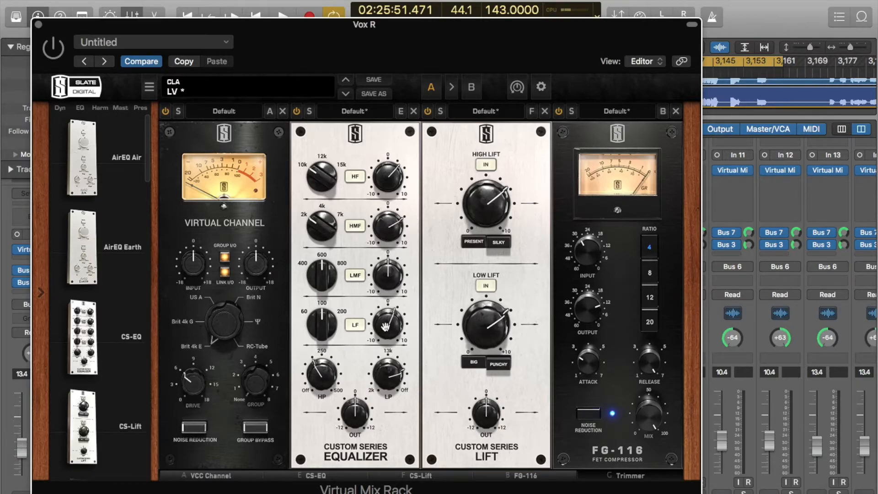
click(319, 376)
click(479, 192)
click(487, 320)
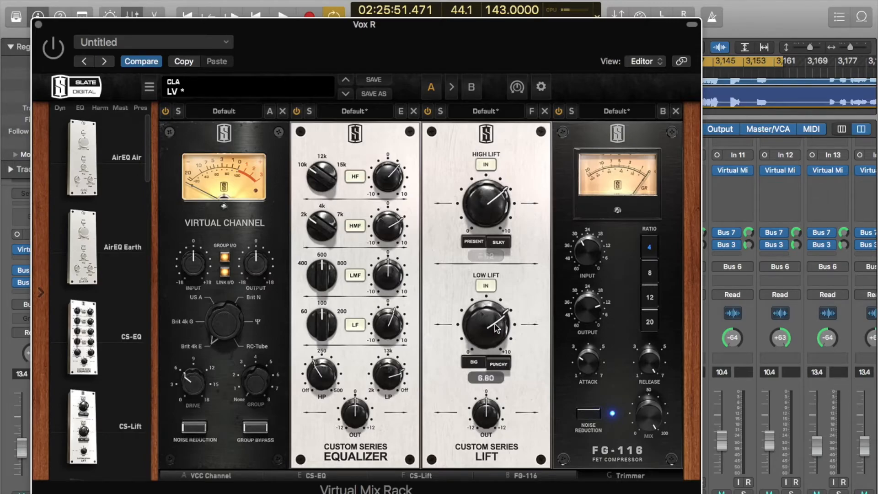
click(39, 24)
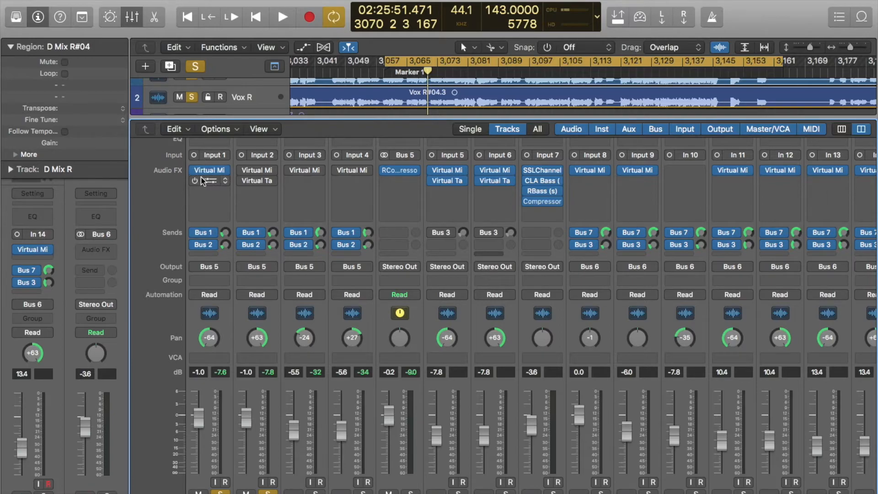
- Enable the Virtual Mix Racks on Inputs 1 and 2 and play the soloed vocals briefly
key(space)
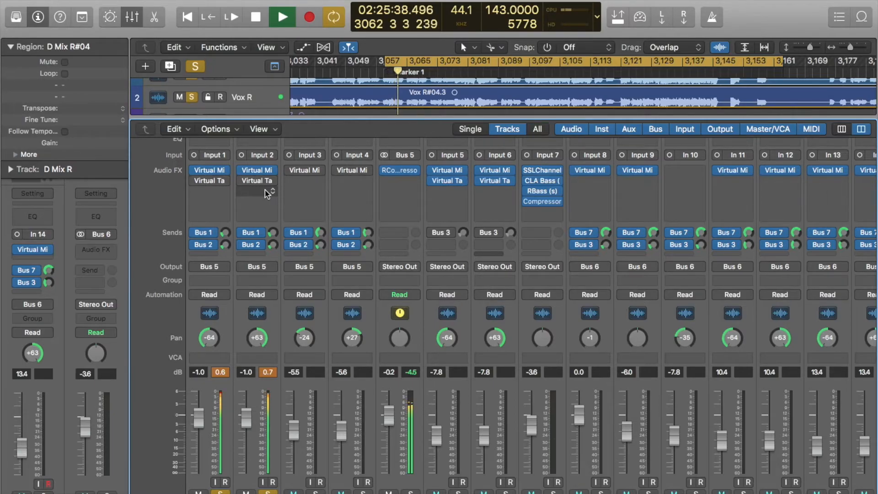
key(space)
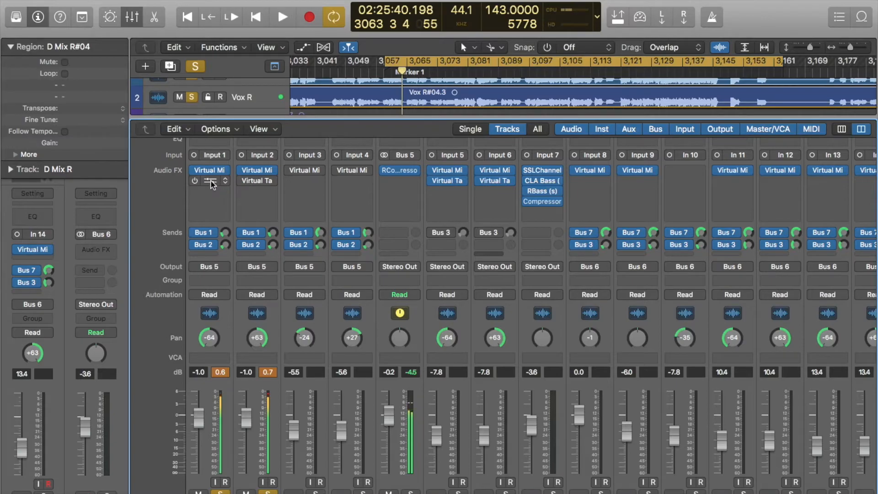
- Check the Virtual Tape Machines on Vox L, enable it on Inputs 1 and 2, and play the vocals with the peak meters reset
click(210, 181)
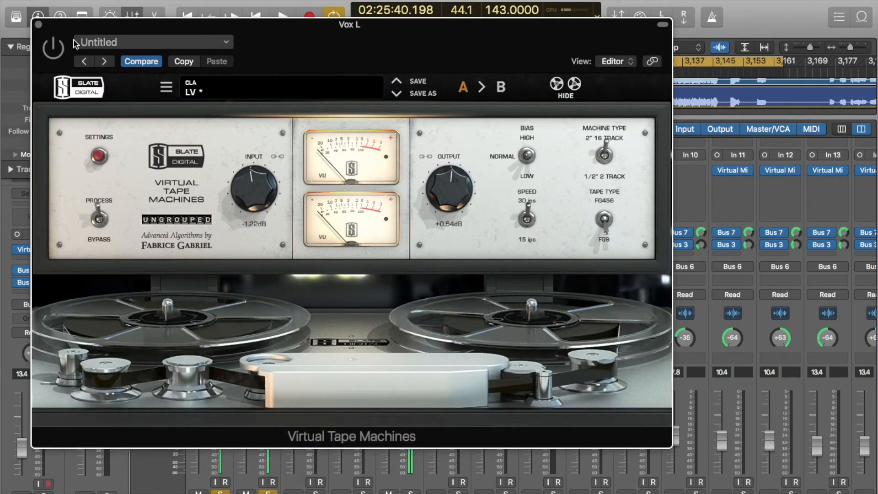
click(38, 24)
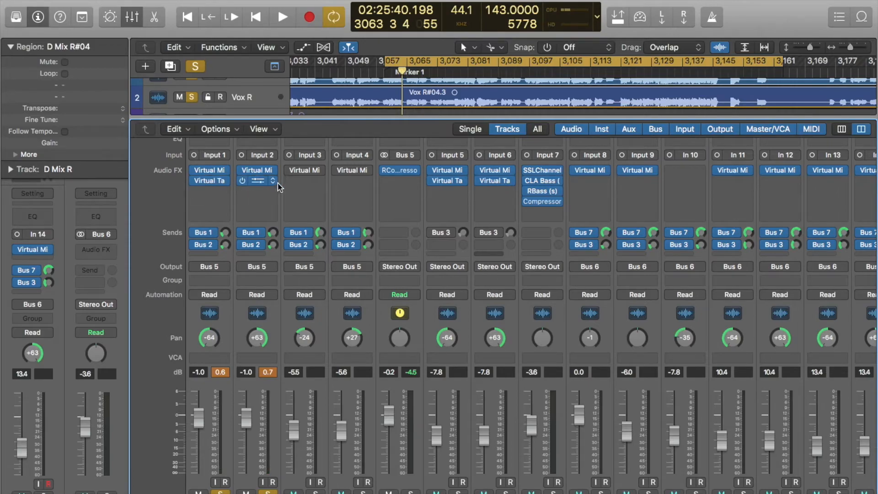
key(space)
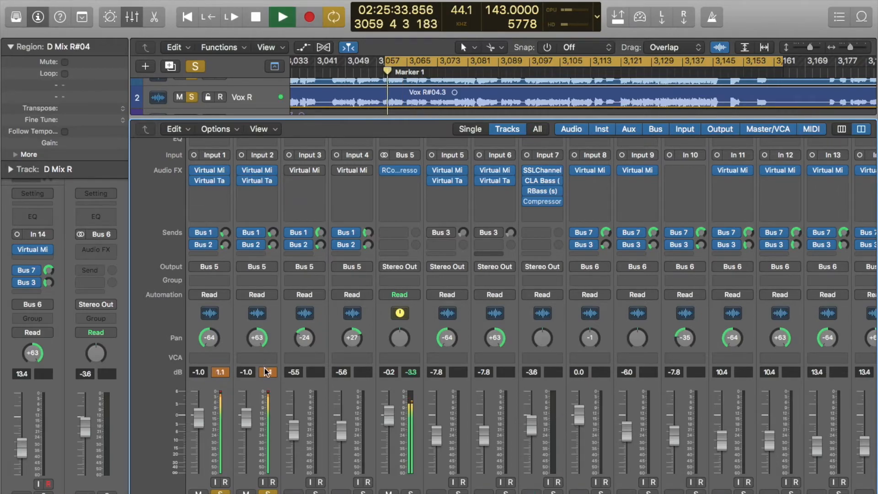
click(267, 373)
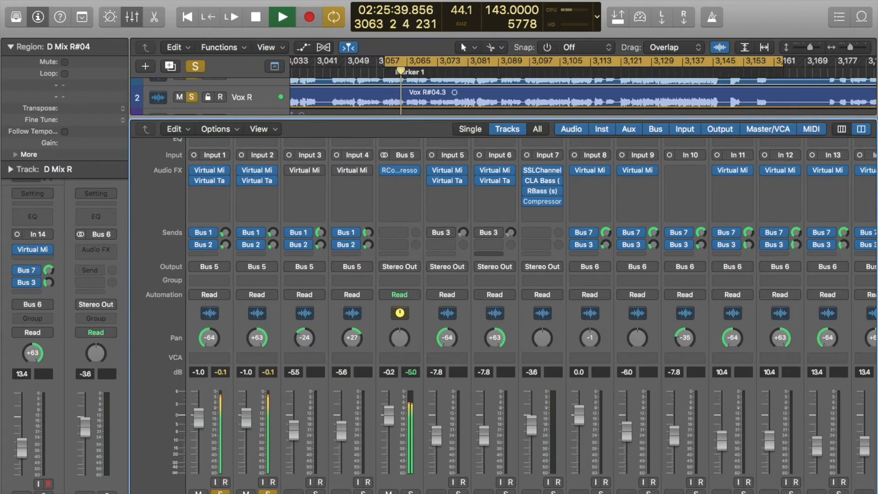
key(space)
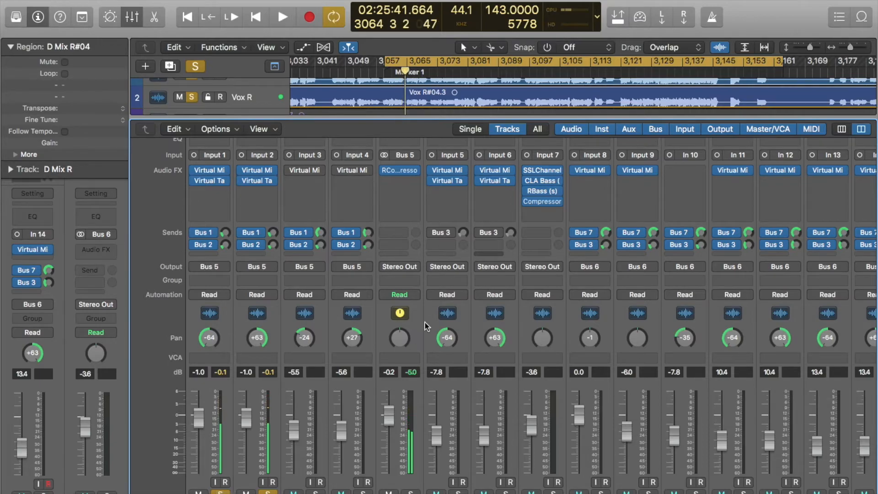
- Examine the J Vox and Sc Vox regions along the timeline and briefly replay the soloed lead vocals
scroll(482, 95, down, 3)
scroll(482, 95, up, 4)
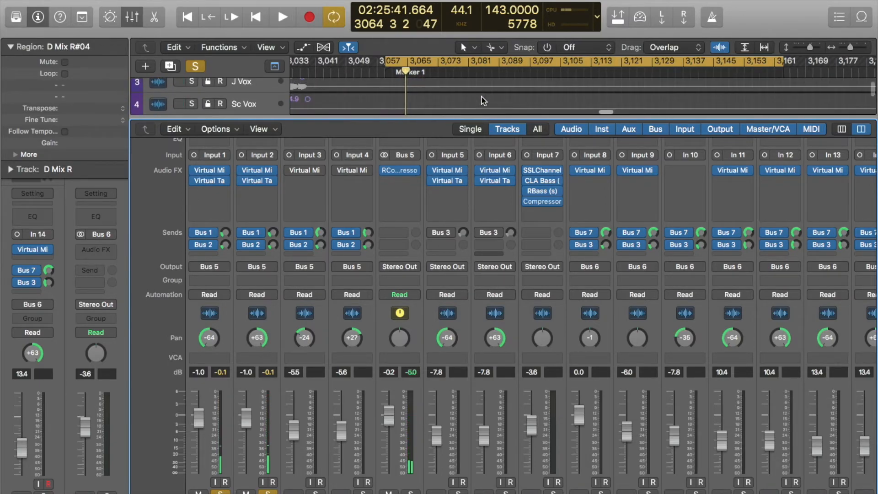
scroll(482, 100, right, 4)
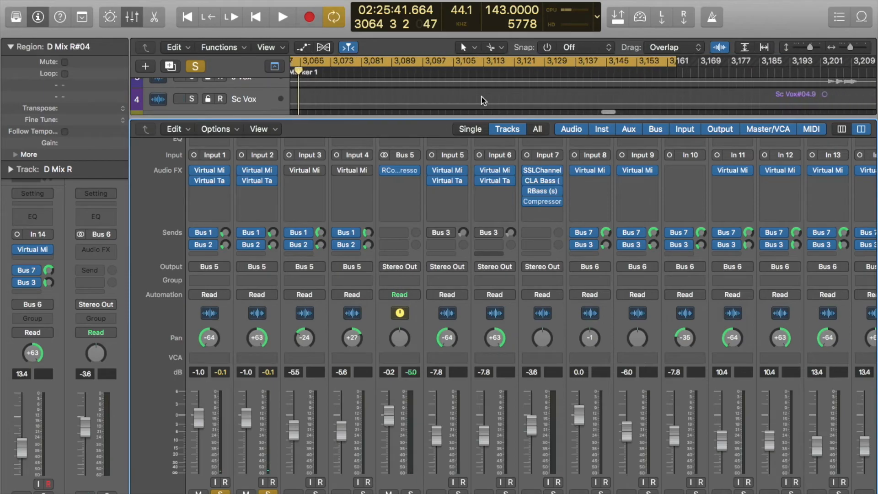
scroll(482, 100, up, 2)
scroll(482, 100, down, 3)
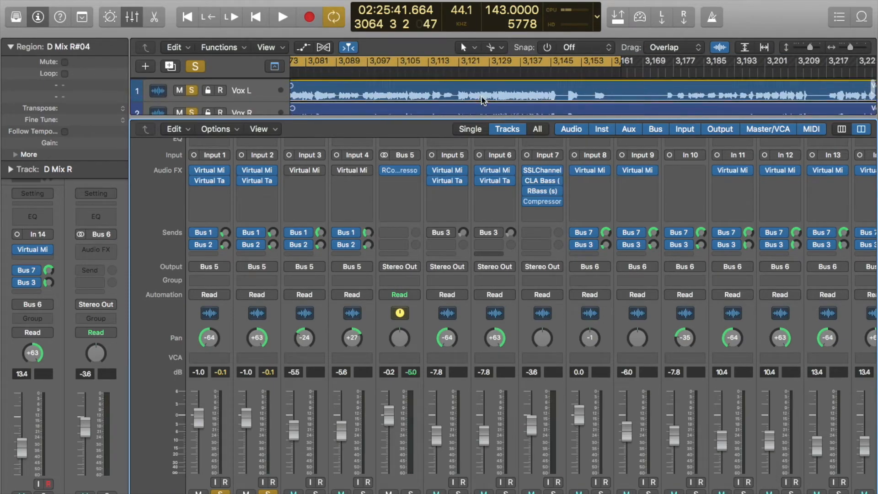
scroll(483, 101, up, 1)
scroll(483, 101, right, 1)
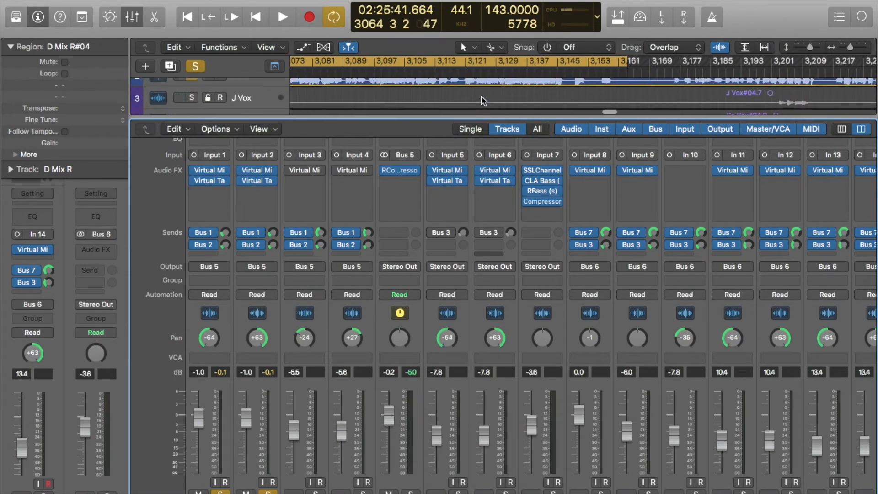
key(space)
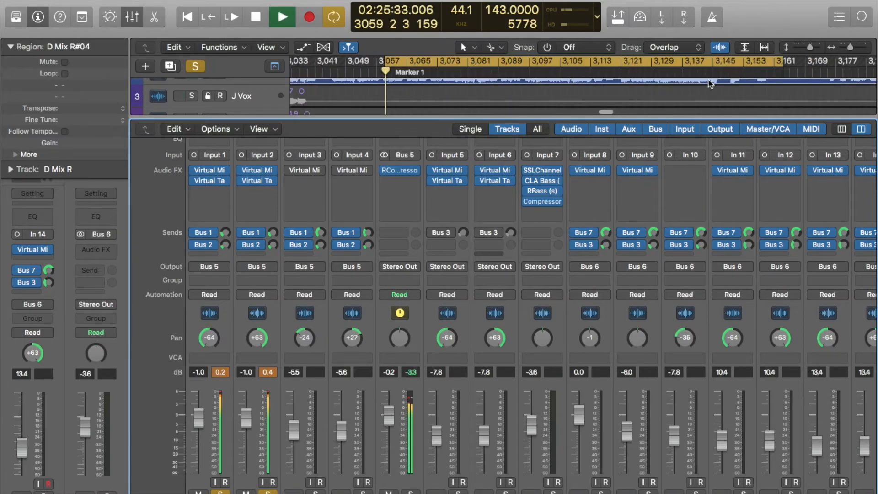
key(space)
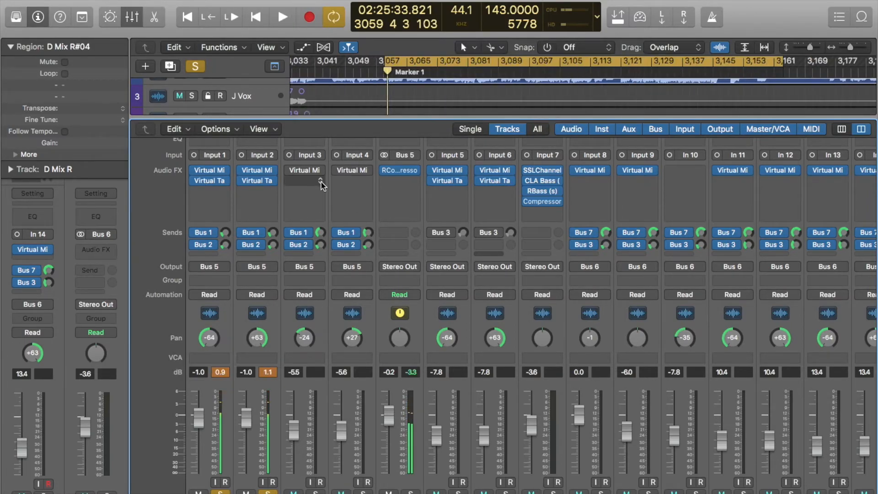
- Enable the Virtual Mix Rack on the Input 3 J Vox channel and open it for inspection
click(290, 170)
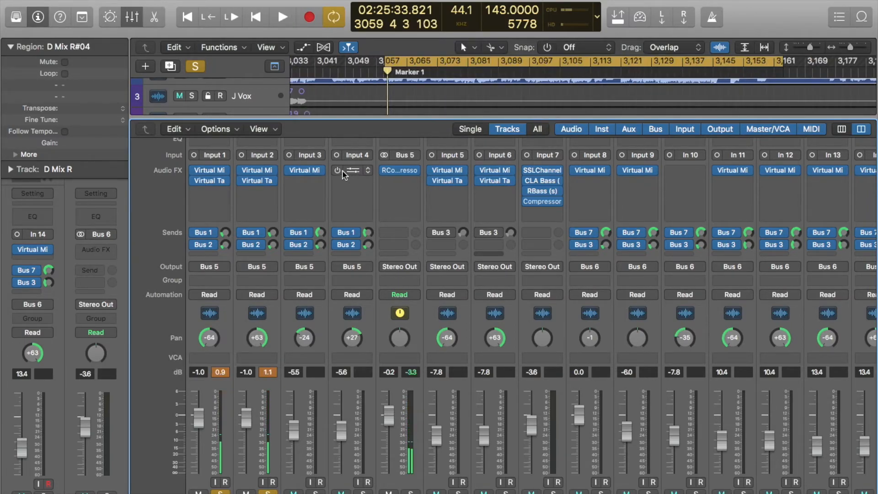
click(306, 172)
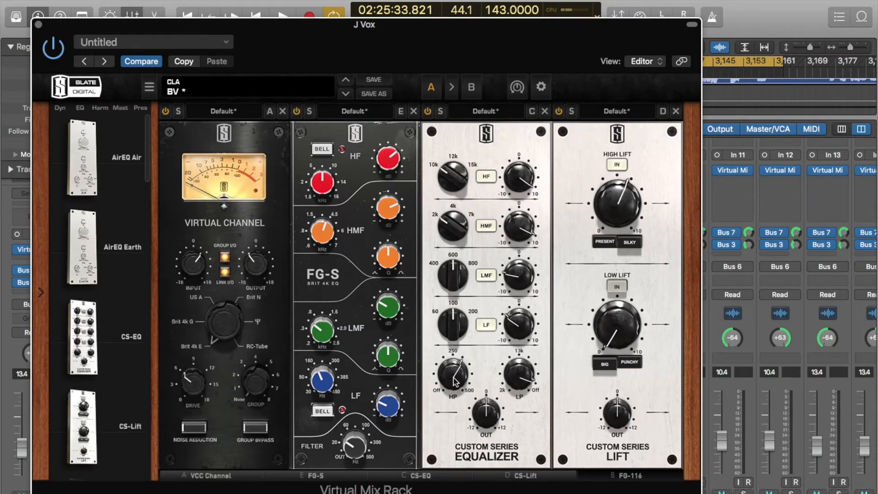
- Examine the equalizer and lift settings in the J Vox Virtual Mix Rack and close the plug-in
mouse_move(459, 375)
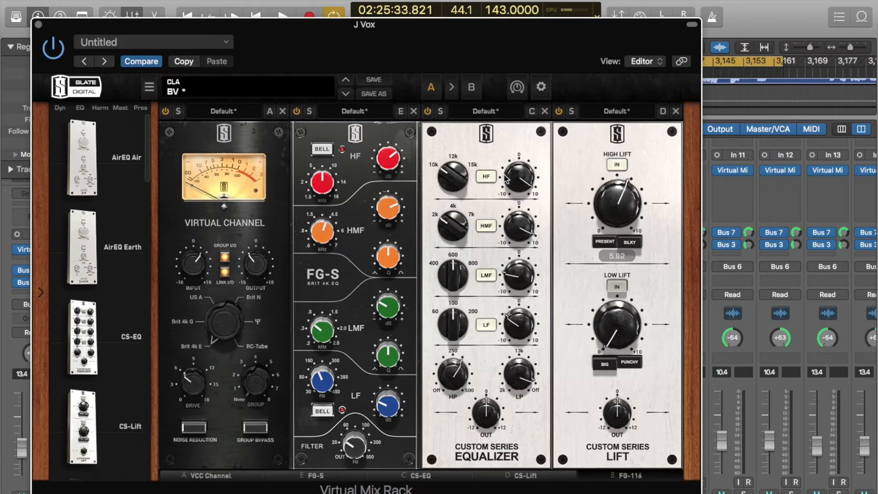
mouse_move(520, 178)
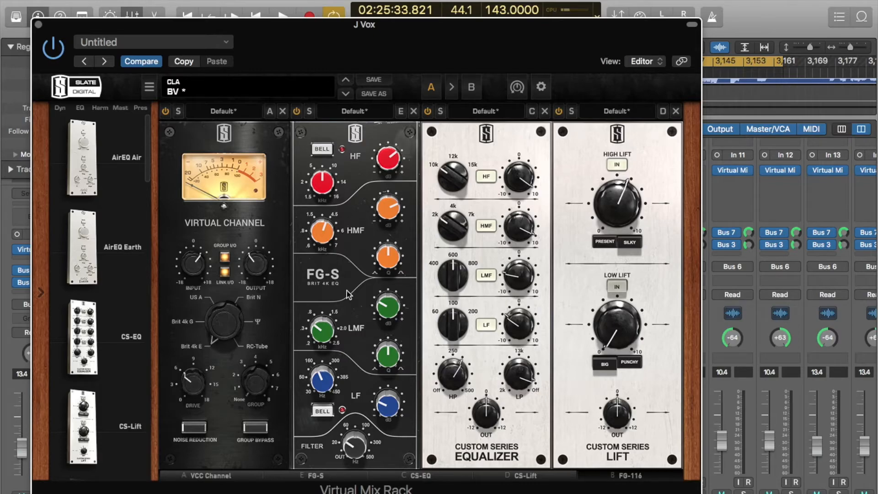
click(37, 25)
scroll(530, 98, down, 5)
scroll(523, 93, up, 3)
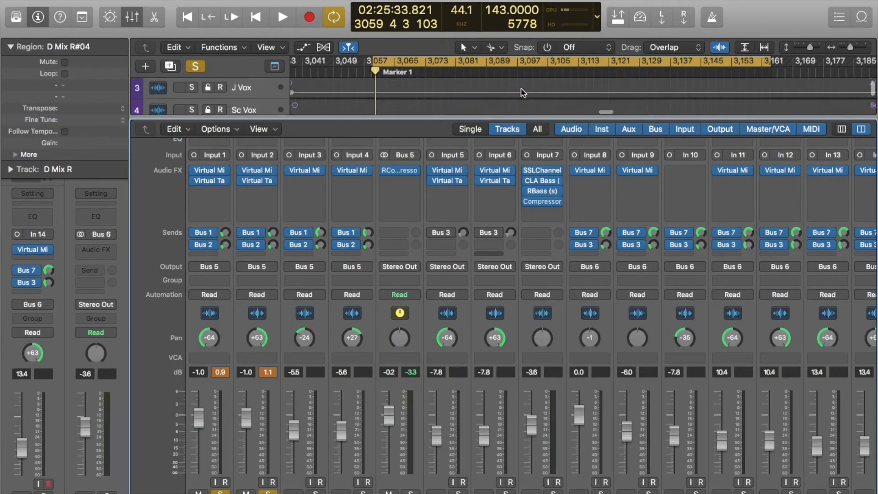
scroll(523, 93, down, 2)
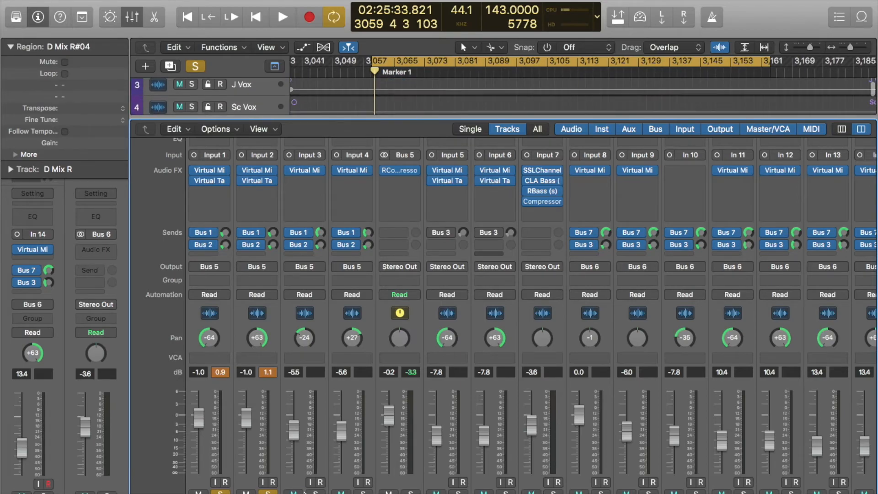
- Unsolo Inputs 1 and 2 and lower both vocal faders together to -2.4 dB while the full mix plays
click(222, 492)
key(space)
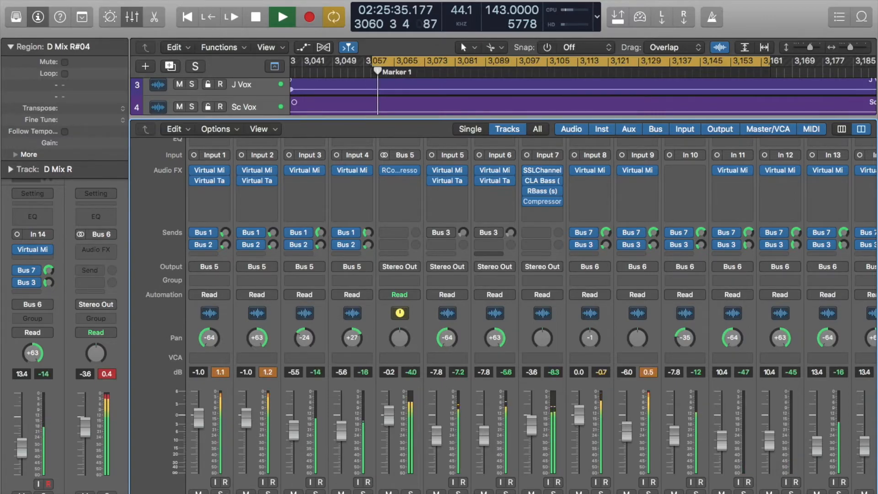
drag(209, 493, 256, 492)
scroll(254, 415, down, 1)
drag(253, 411, 247, 413)
click(267, 366)
drag(244, 412, 244, 415)
drag(241, 414, 241, 413)
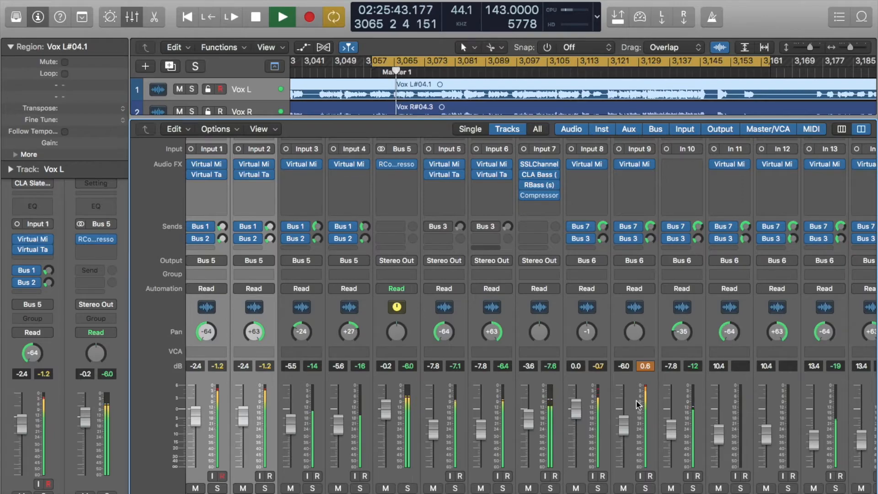
- Check the levels of the remaining input, bus and output channels across the mixer and stop playback
scroll(631, 387, right, 8)
scroll(632, 386, left, 8)
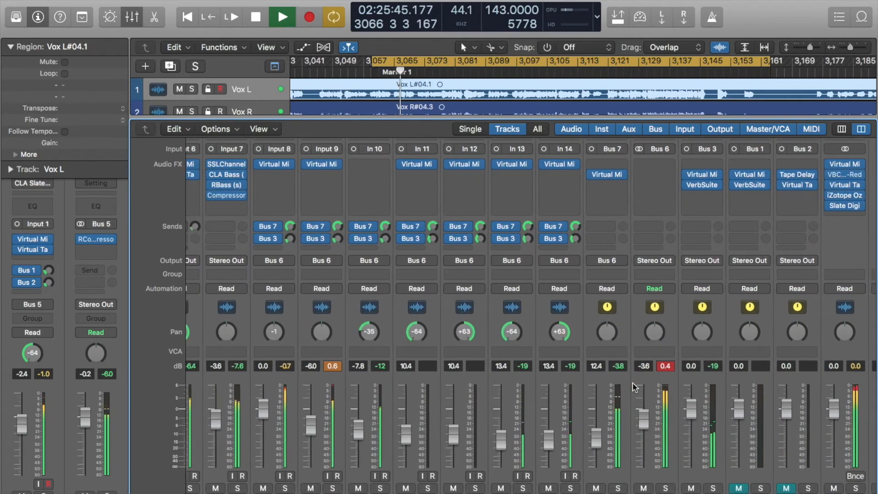
scroll(448, 466, right, 1)
key(space)
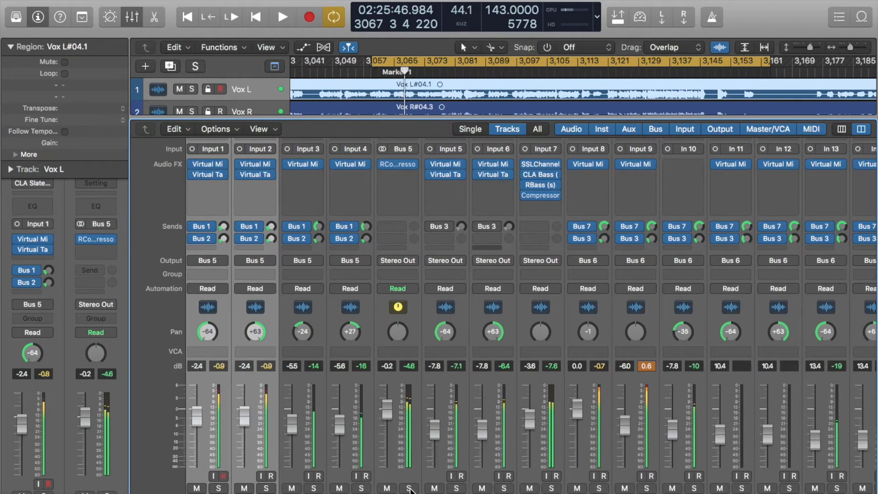
- Solo the Bus 5 vocal group and play the vocals briefly without their effects returns
click(410, 488)
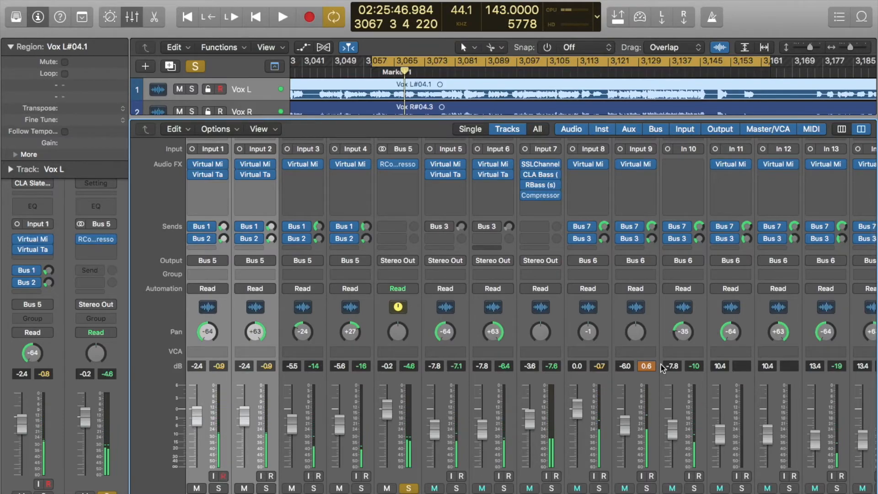
scroll(615, 336, up, 1)
scroll(614, 336, up, 2)
scroll(614, 335, right, 5)
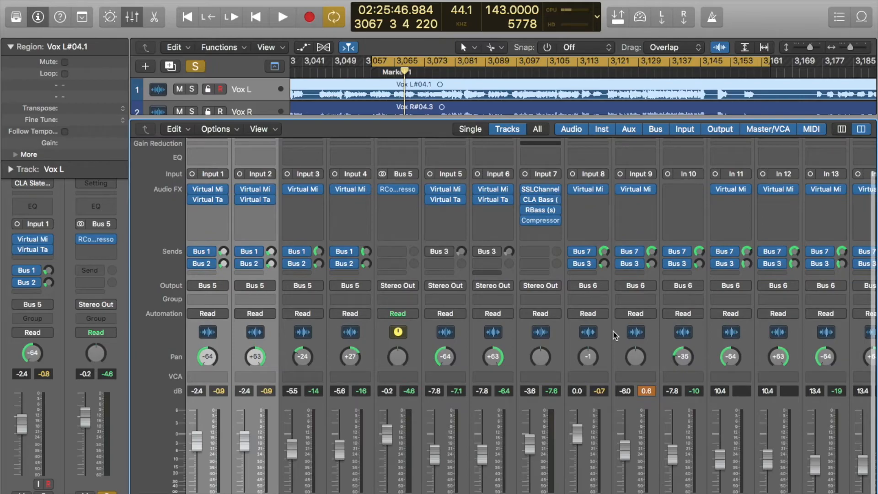
scroll(612, 335, right, 6)
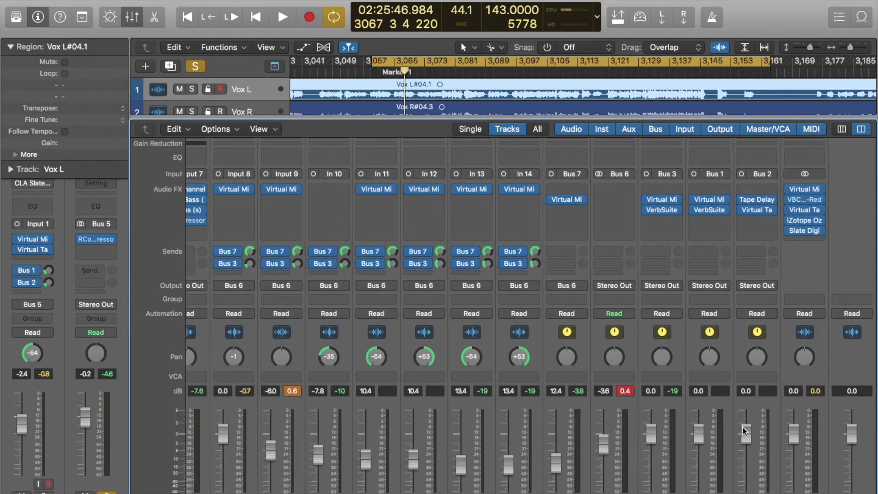
scroll(613, 335, down, 1)
key(space)
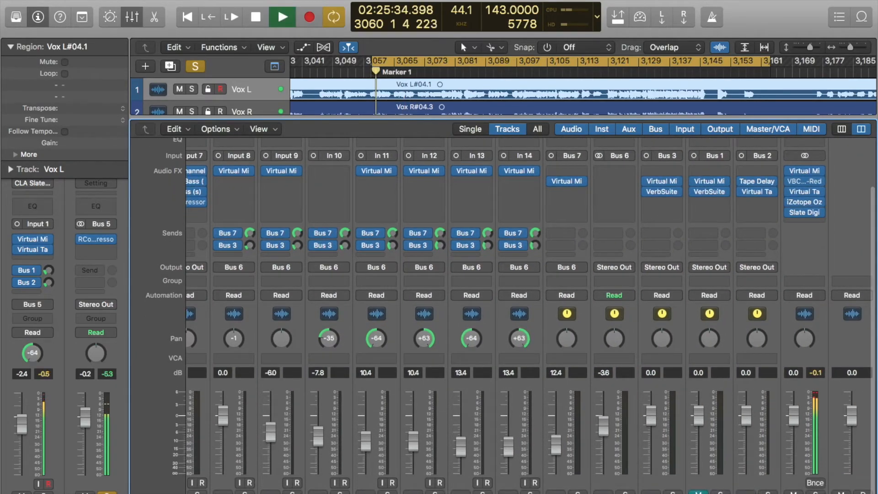
key(space)
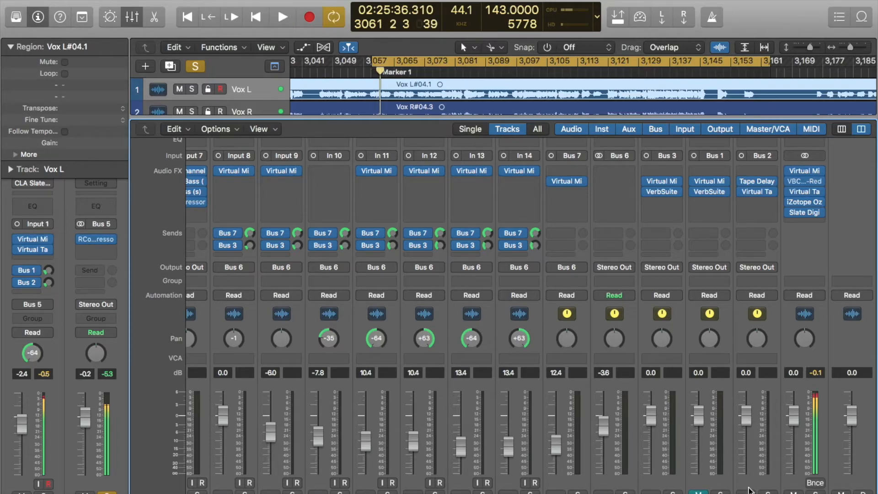
- Solo the Bus 2 slap return alongside the vocal group and play the vocals with the delay
scroll(761, 485, left, 1)
key(space)
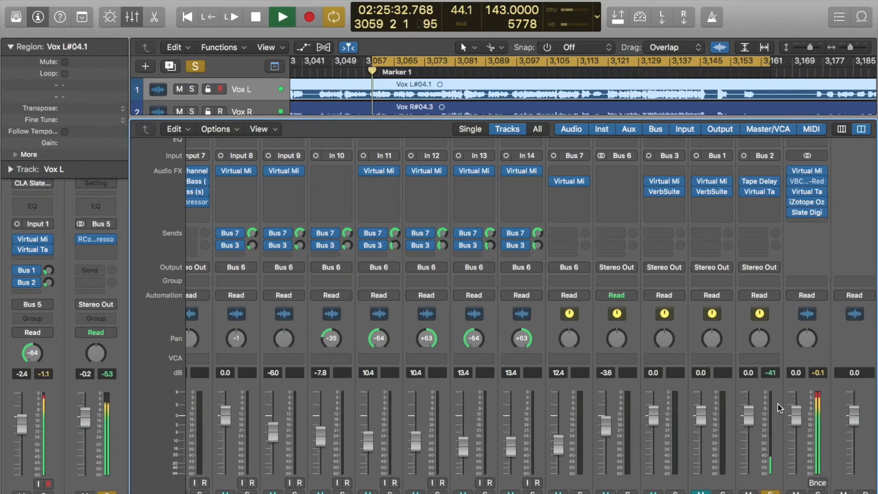
key(space)
- Check the Tape Delay settings on Bus 2, close the plug-in and replay the vocals with the slap delay
click(758, 182)
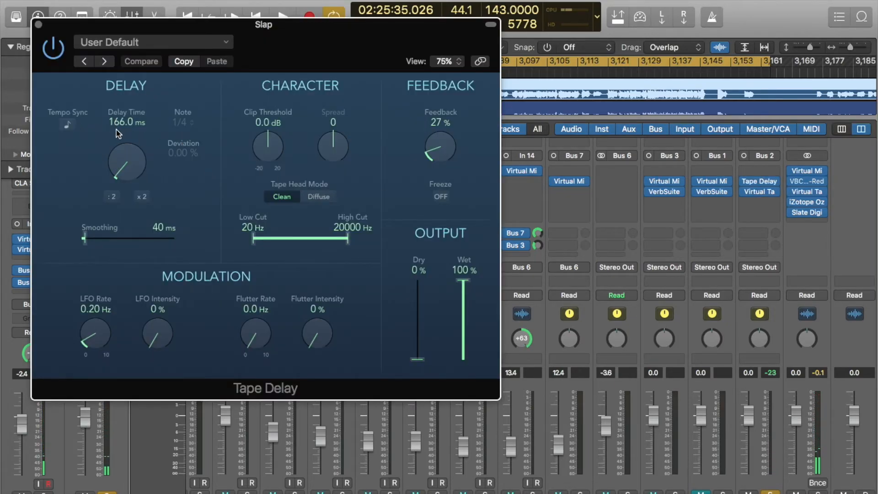
click(39, 24)
key(space)
key(space)
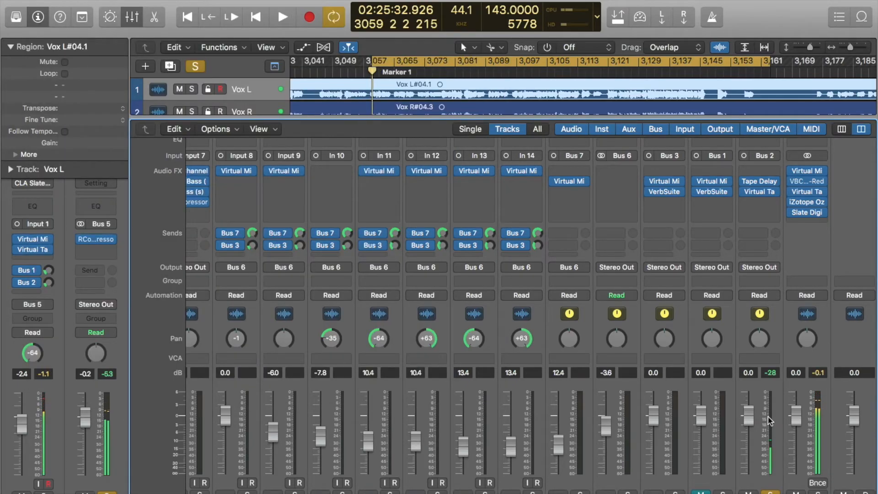
key(space)
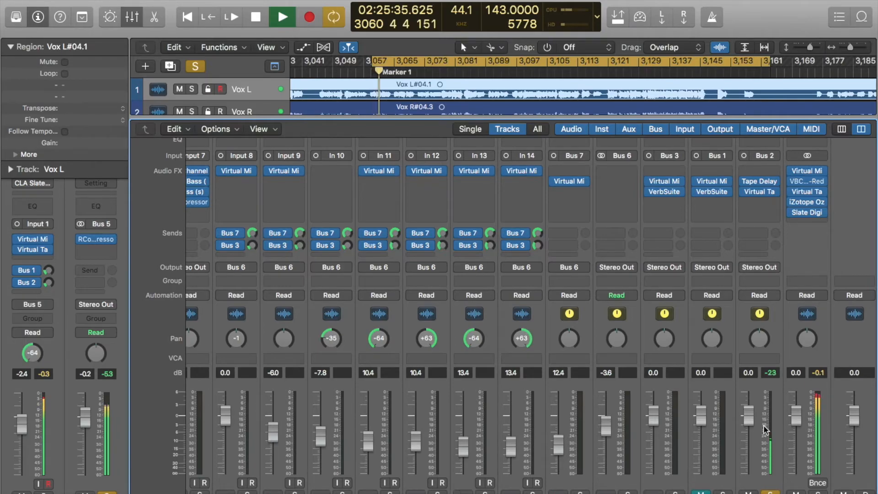
key(space)
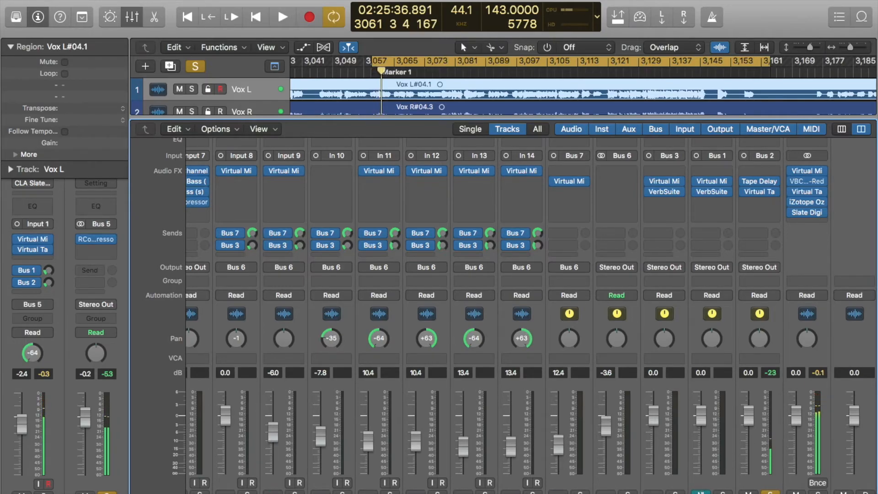
- Solo the Bus 1 plate return in place of Bus 2 and play the vocals with the reverb
click(770, 491)
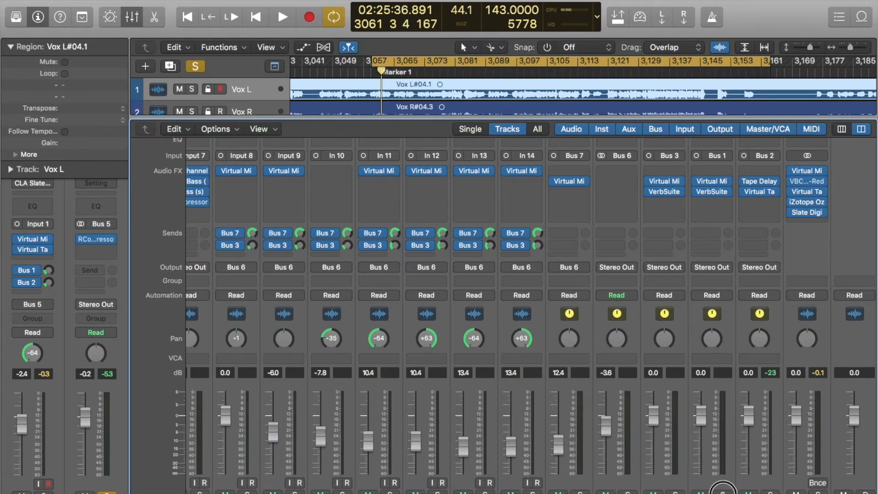
key(space)
mouse_move(714, 197)
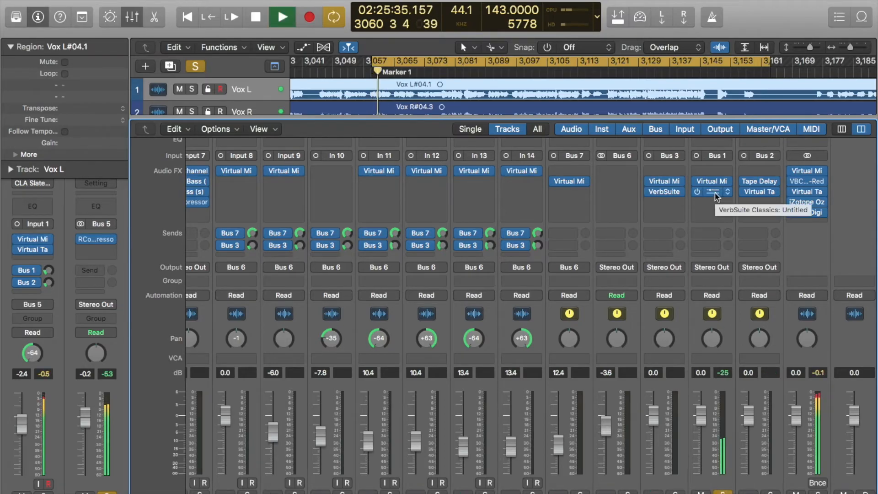
key(space)
- Examine the predelay and decay of the Bus 1 VerbSuite Classics plate, replay briefly and close the plug-in
click(715, 194)
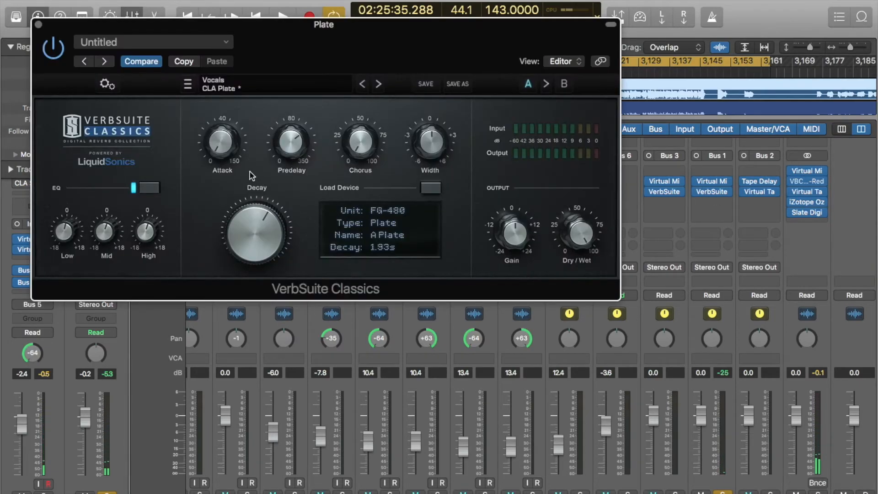
click(284, 146)
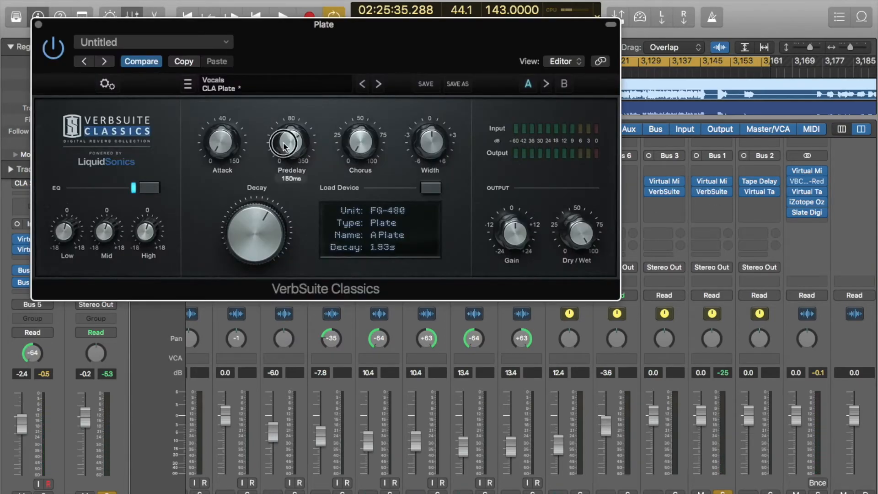
click(380, 257)
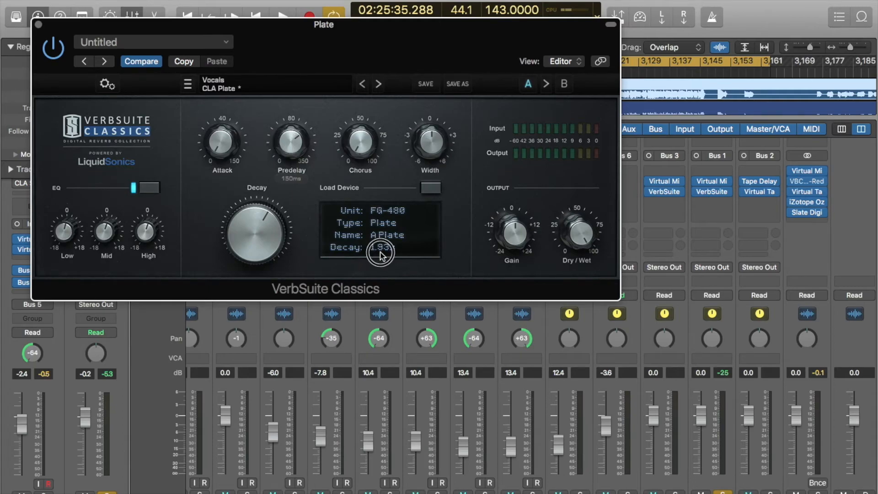
click(381, 255)
key(space)
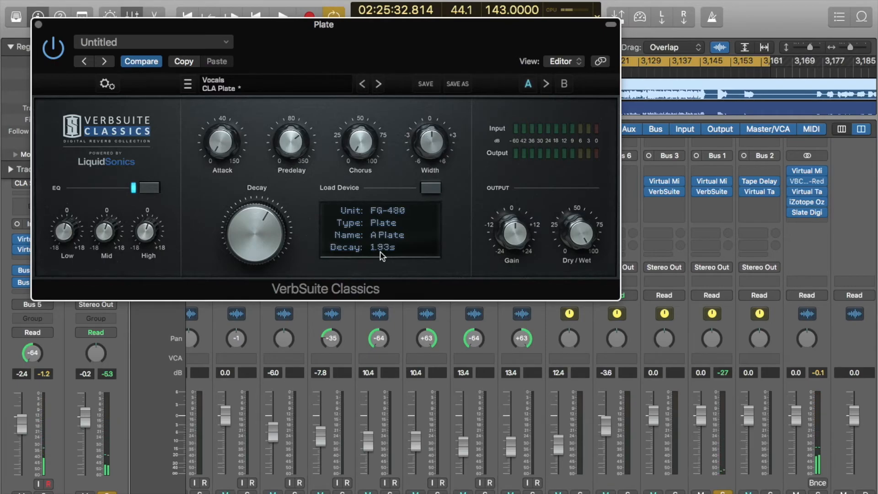
click(38, 24)
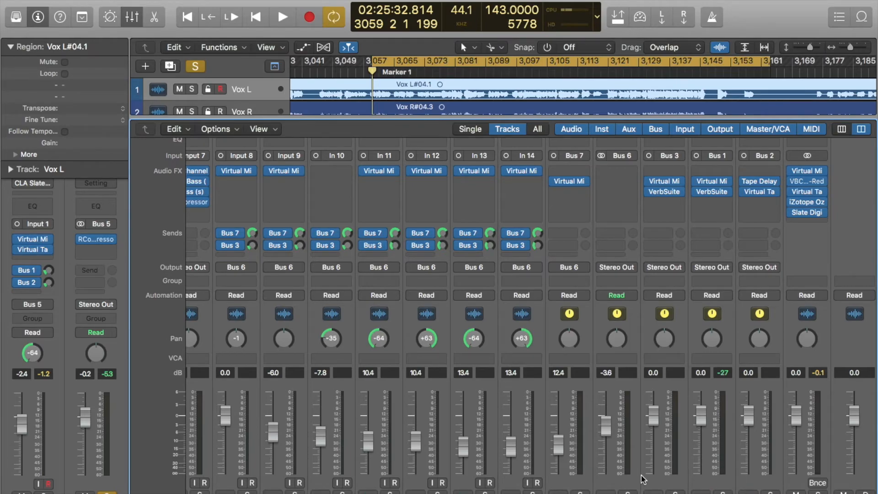
- Unsolo the Bus 5 vocal group and play the full mix with the Bus 1 and Bus 2 returns muted
scroll(301, 488, left, 5)
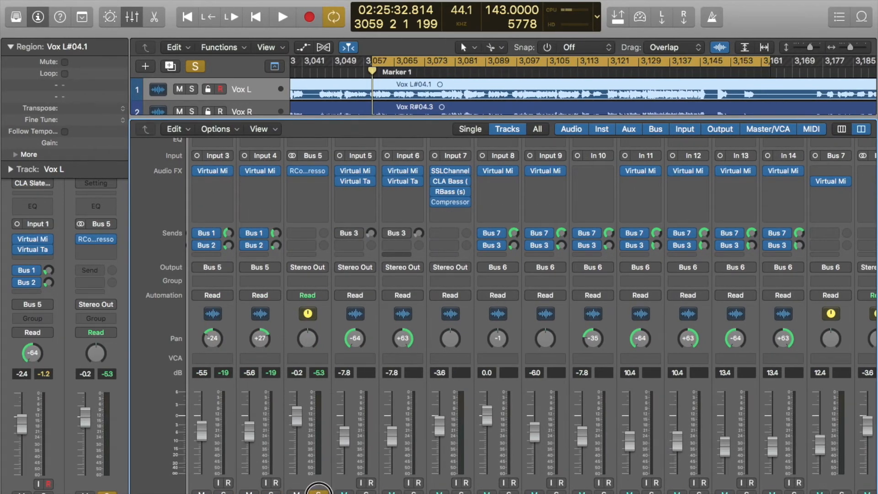
click(318, 490)
scroll(318, 488, right, 5)
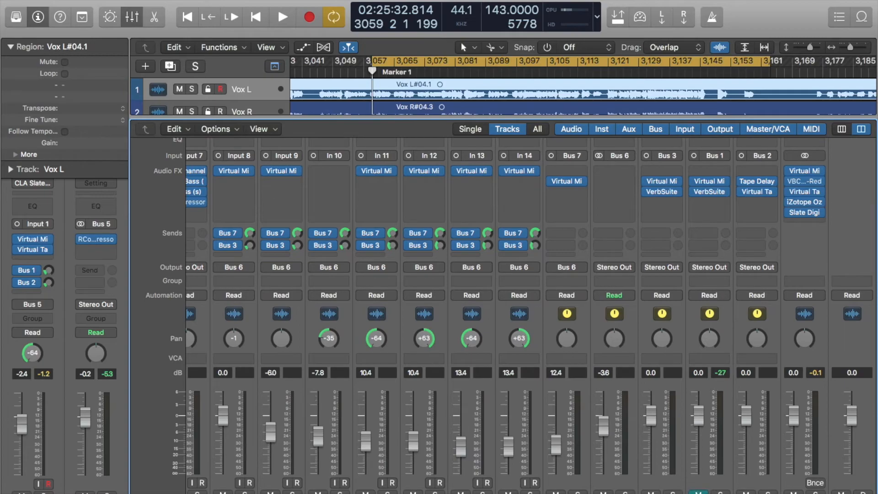
key(space)
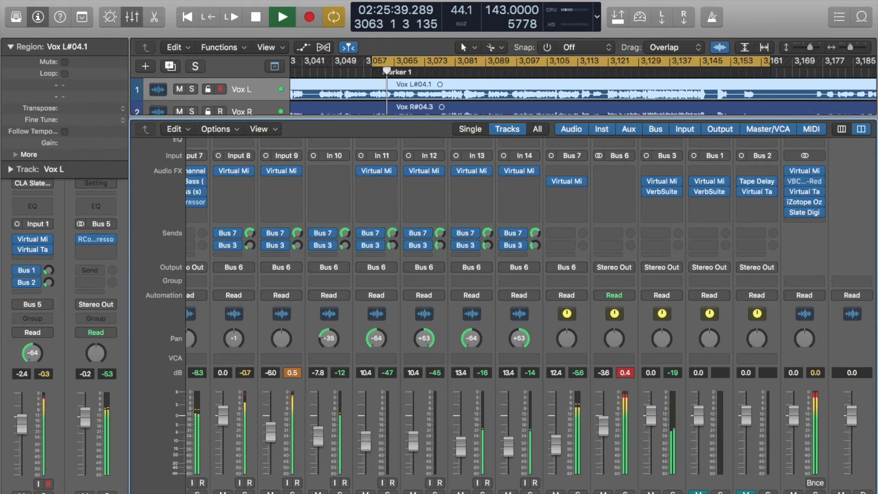
key(space)
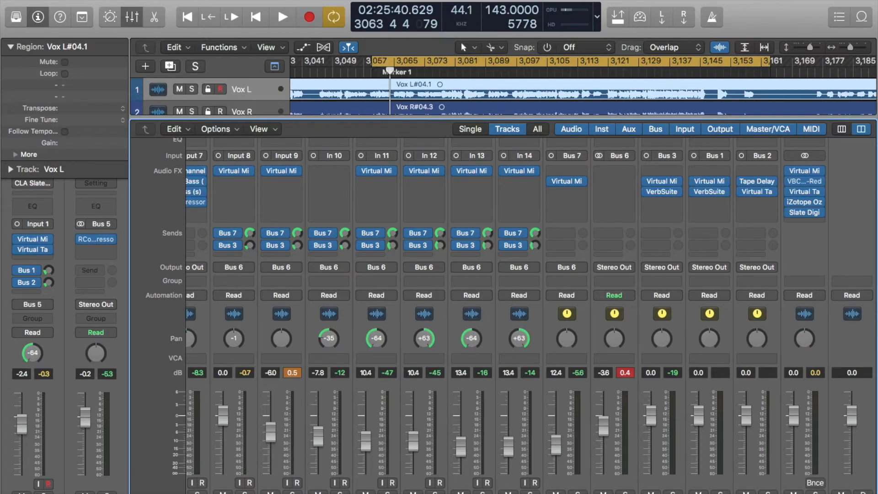
- Unmute the Bus 1 and Bus 2 returns, play the full mix with them and check the Input 1 sends
key(space)
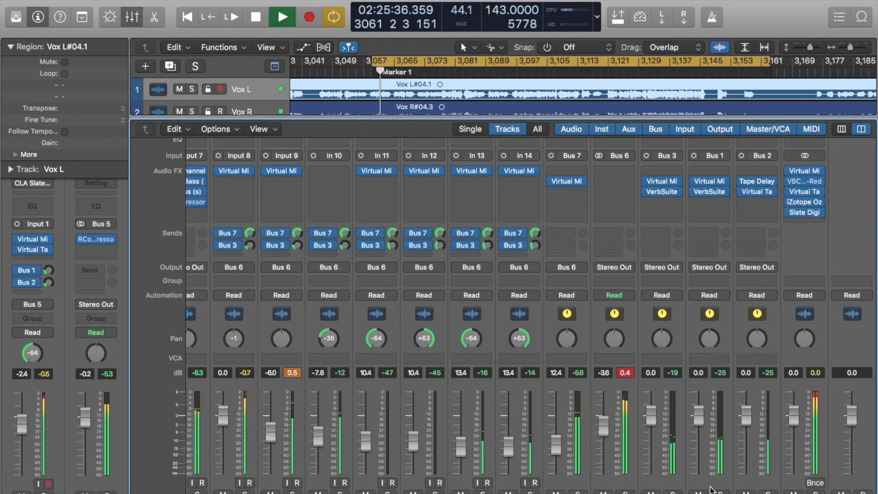
scroll(693, 466, left, 10)
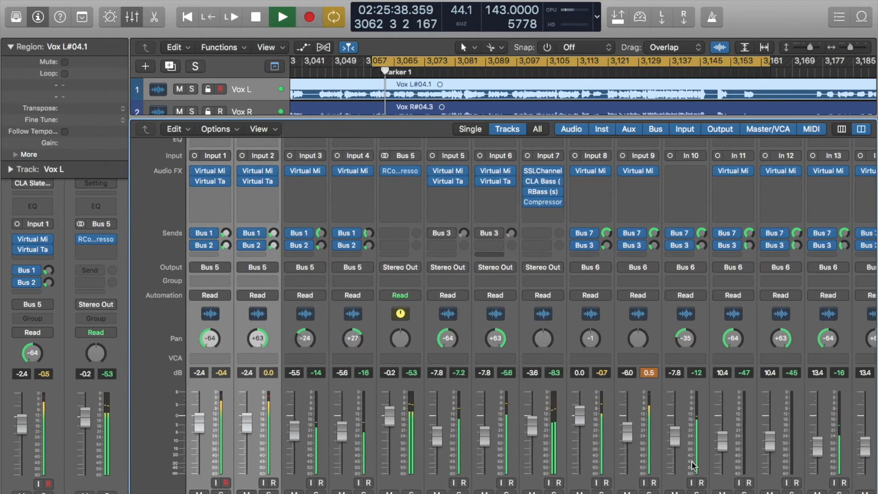
scroll(695, 466, right, 10)
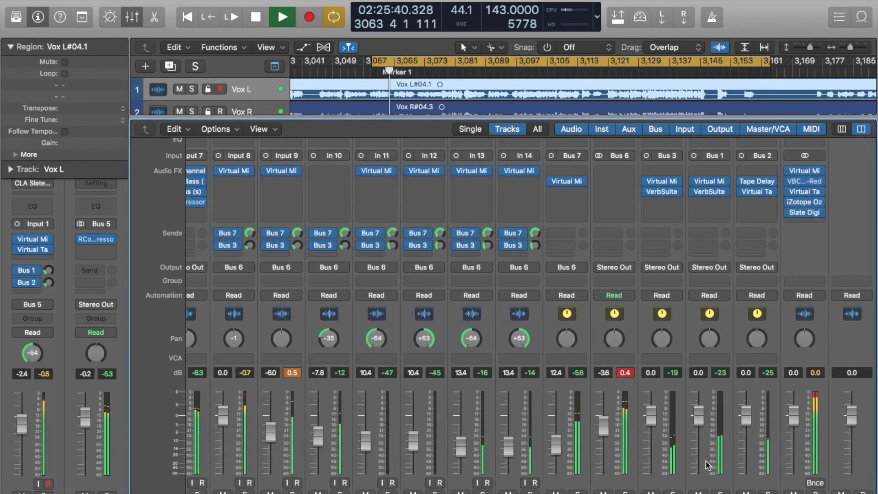
scroll(708, 464, left, 8)
key(space)
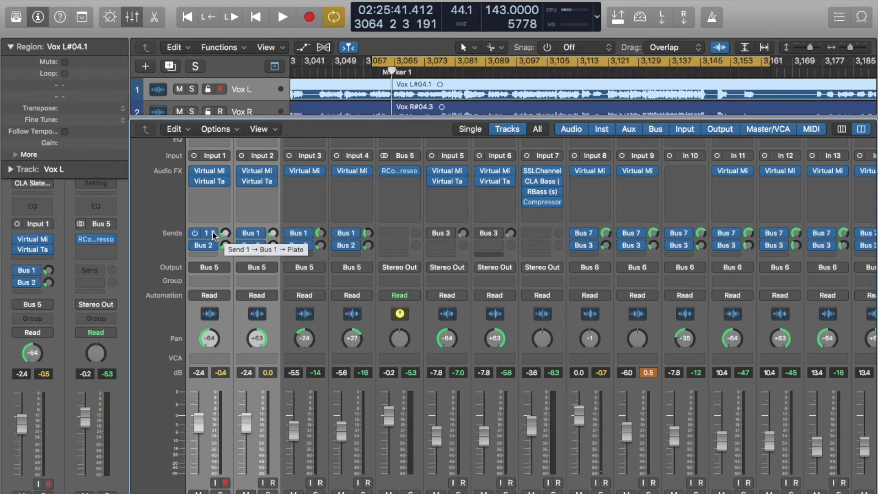
click(226, 234)
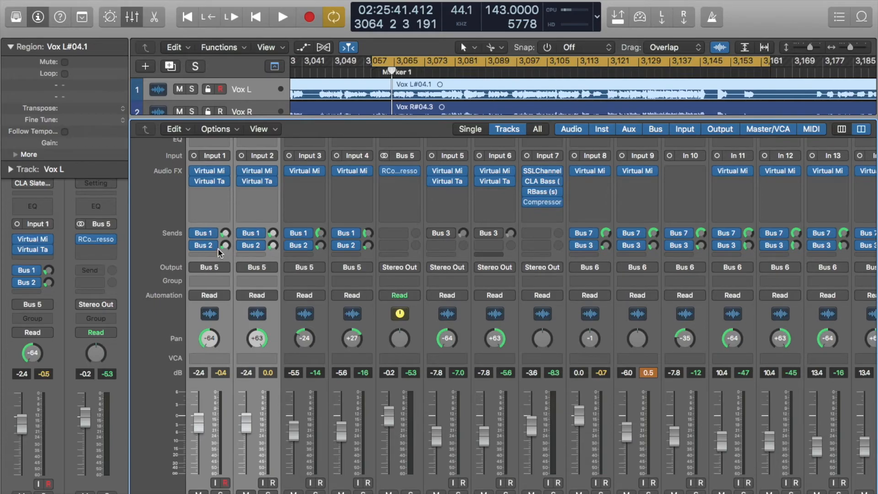
scroll(272, 256, down, 1)
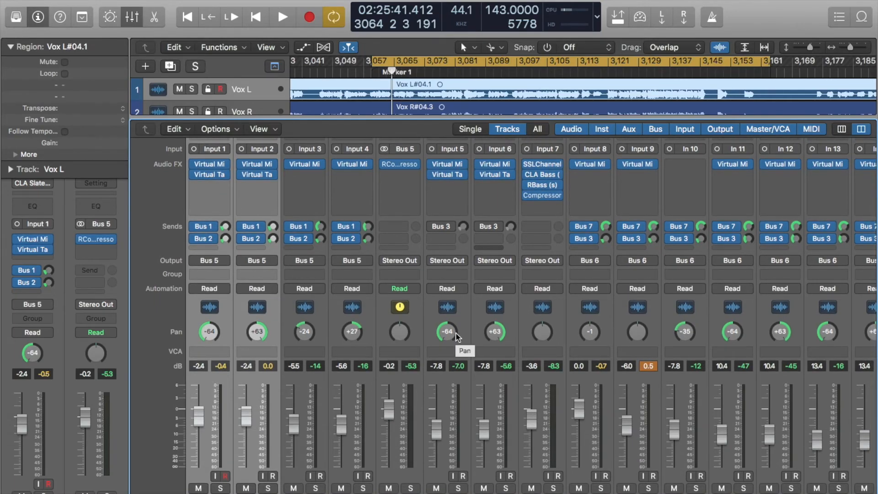
- Turn on the Bus 3 sends of the Input 5 and Input 6 guitar channels
scroll(470, 290, right, 3)
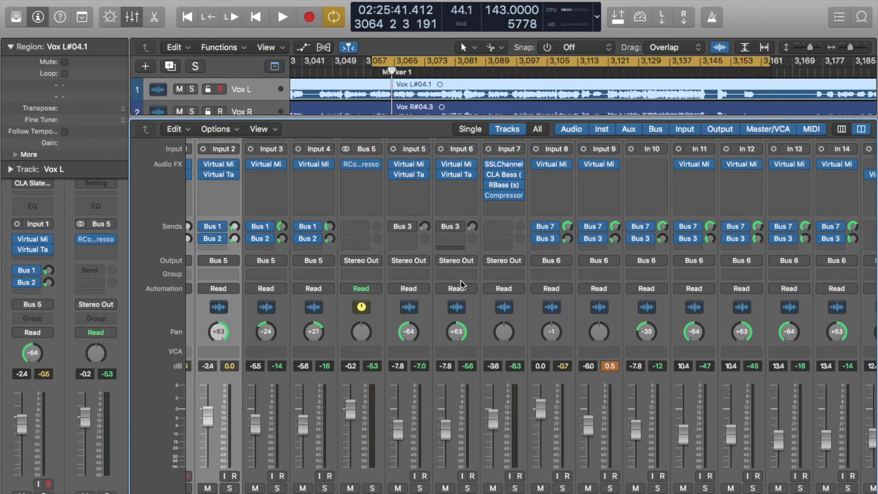
scroll(451, 284, right, 1)
click(352, 227)
click(400, 227)
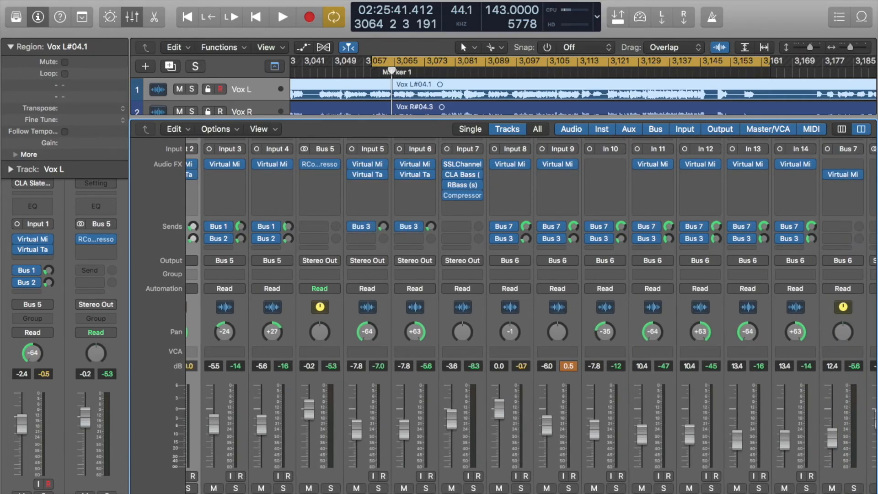
- Solo the Input 5 and Input 6 guitars and play them briefly with their Bus 3 reverb sends on
click(426, 487)
click(378, 488)
key(space)
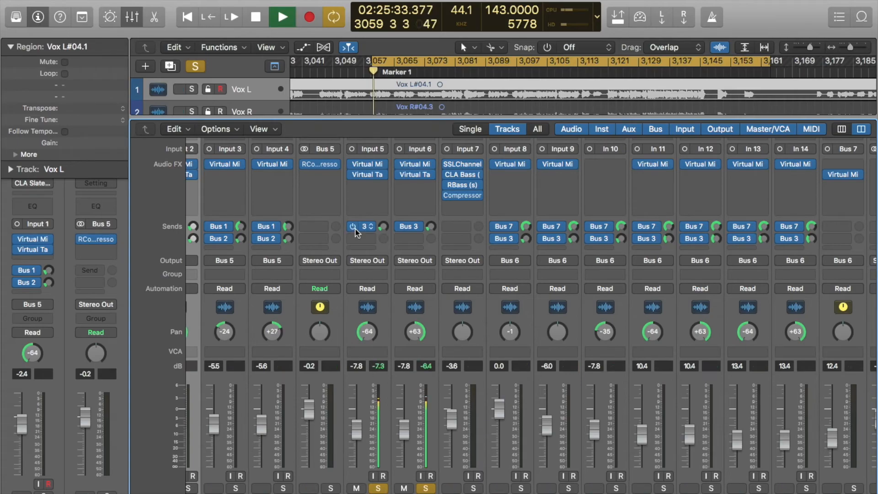
key(space)
key(space)
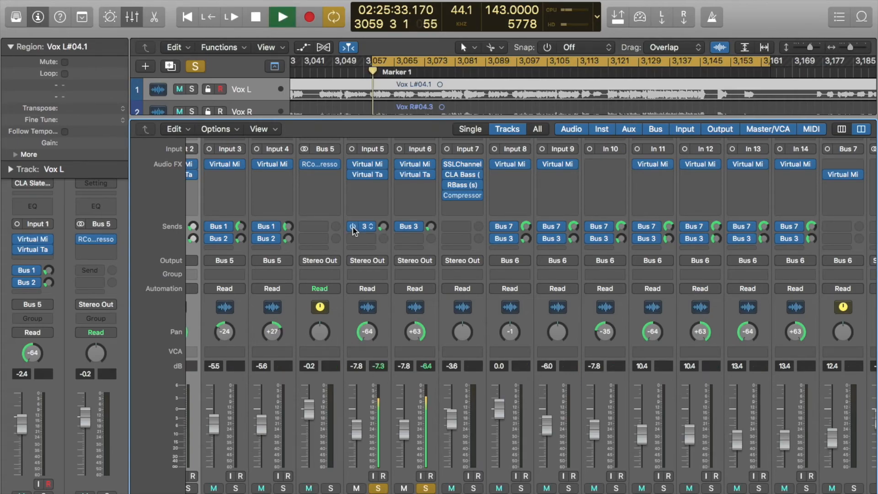
key(space)
- Replay the soloed guitars through the Bus 3 return, toggling their Bus 3 sends, and decline the incoming call
scroll(704, 415, right, 3)
scroll(695, 414, right, 1)
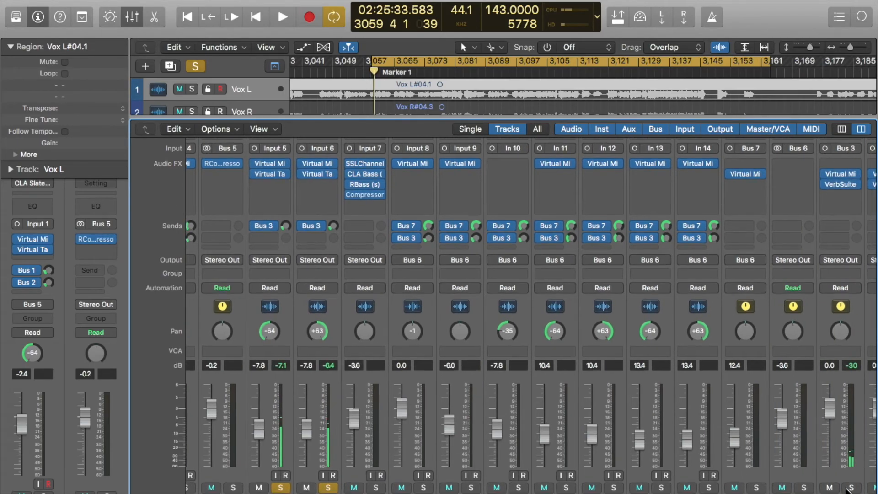
key(space)
key(space)
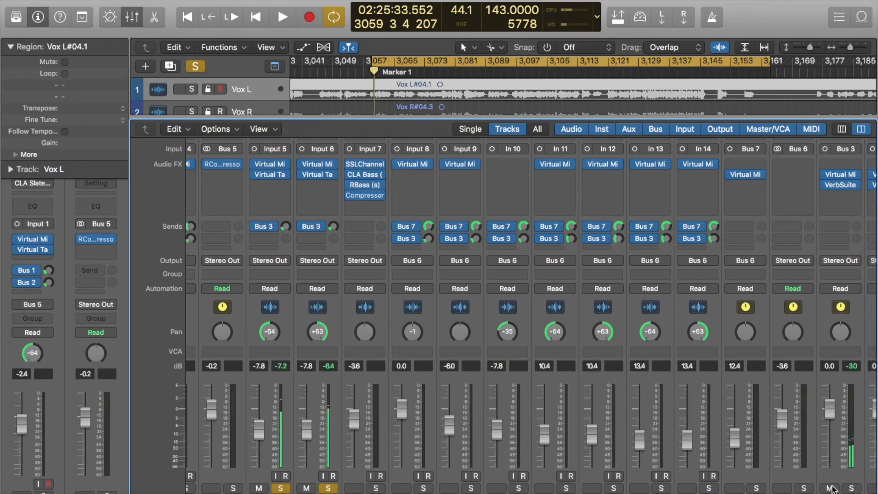
click(303, 226)
click(255, 226)
key(space)
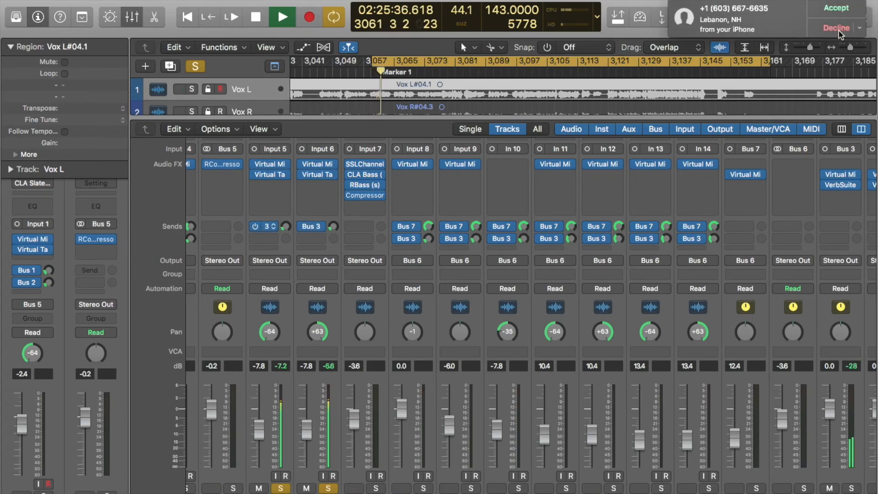
click(842, 32)
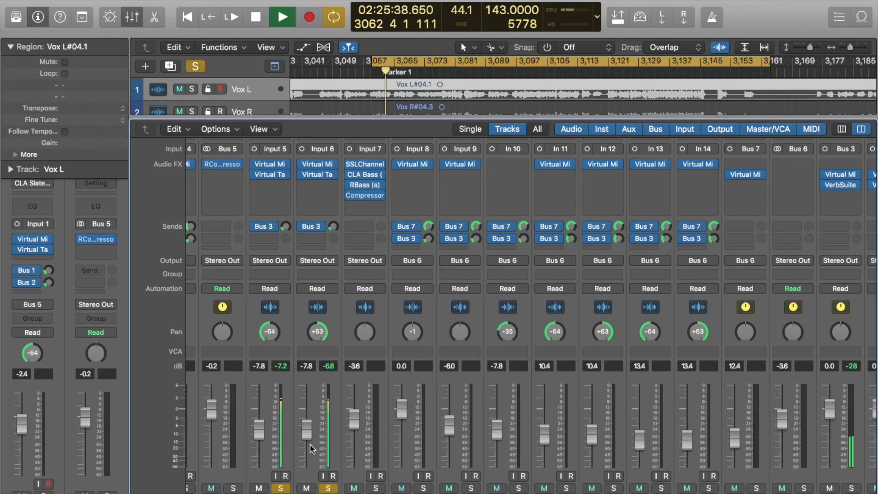
- Unsolo Inputs 5 and 6, play the full mix while checking levels across the channels, and stop playback
click(281, 487)
click(327, 488)
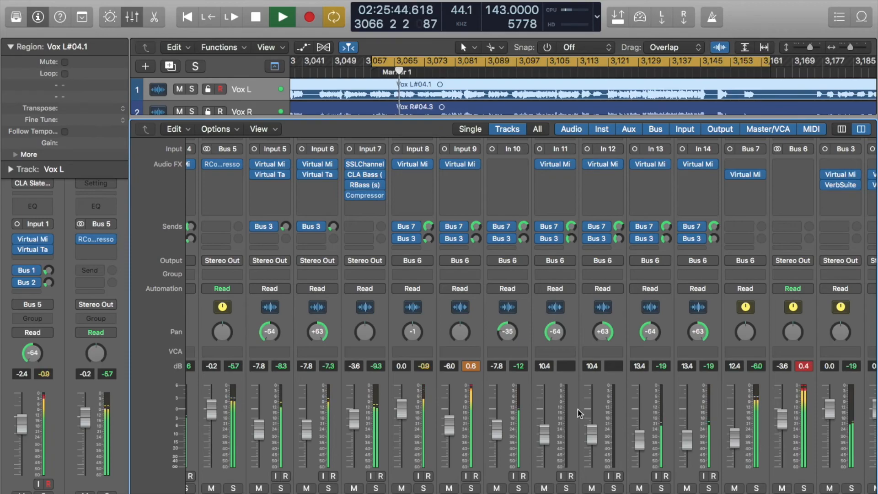
scroll(579, 414, right, 5)
scroll(578, 414, right, 3)
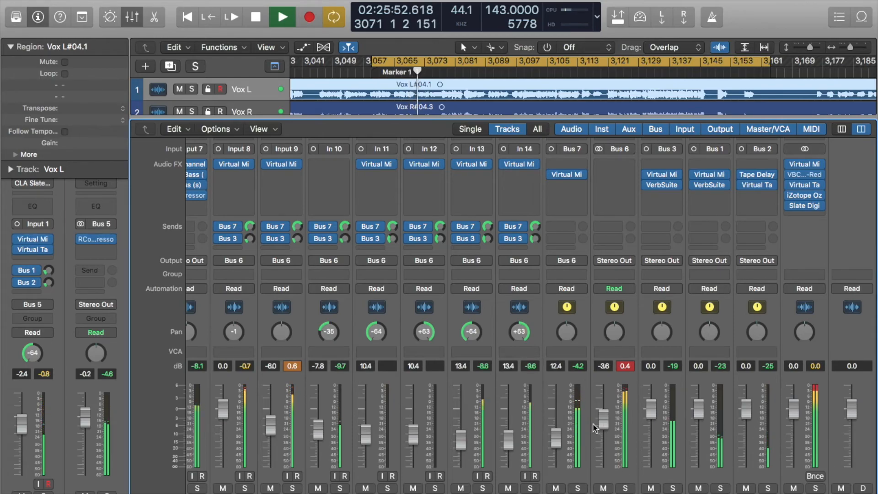
scroll(600, 426, left, 4)
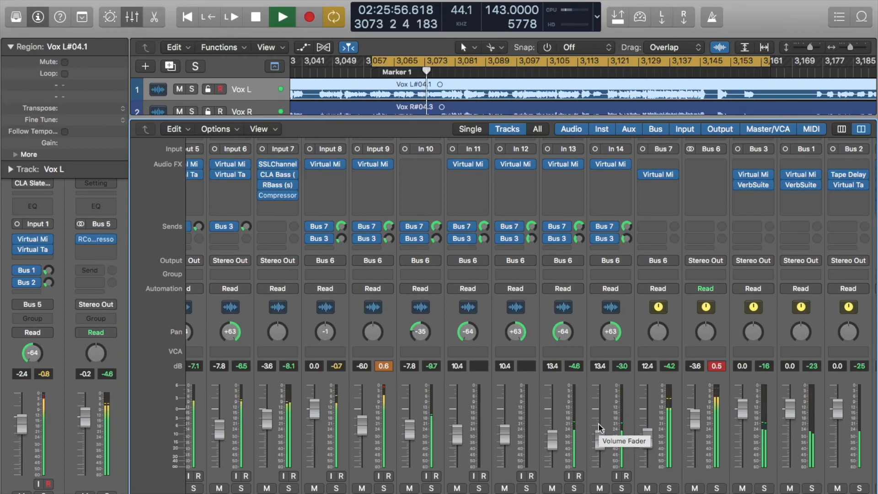
click(647, 437)
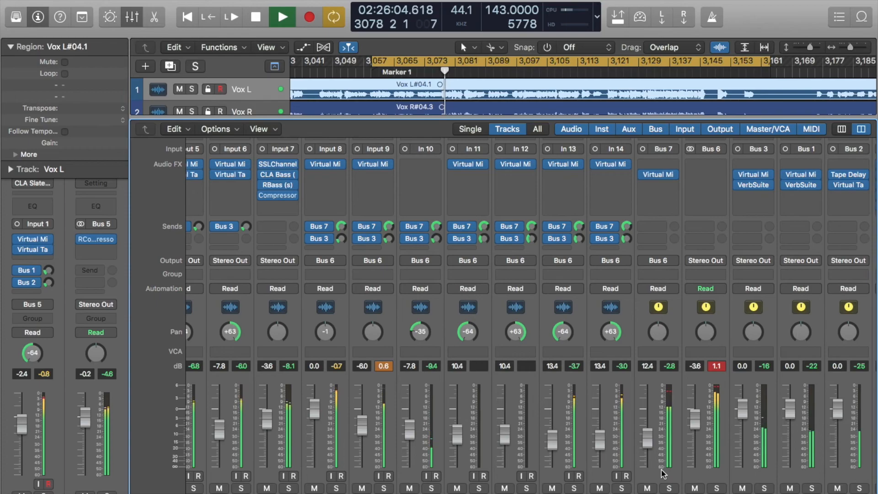
scroll(662, 473, right, 3)
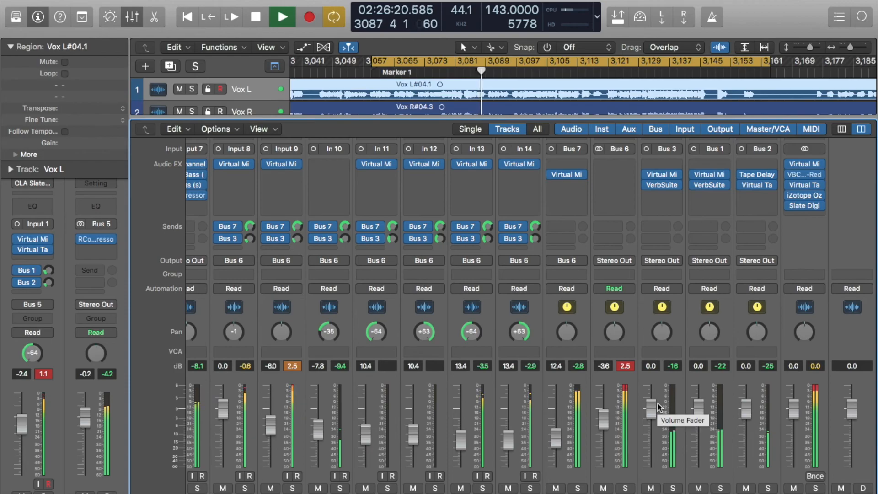
scroll(658, 404, left, 10)
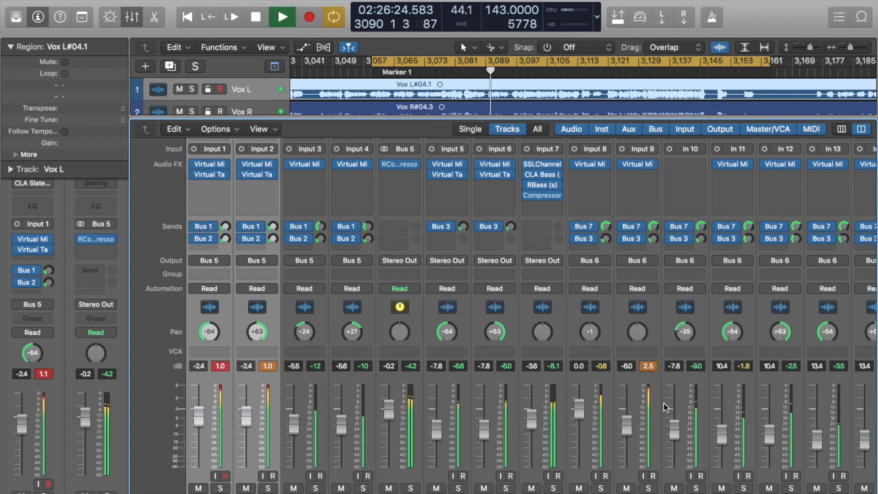
key(space)
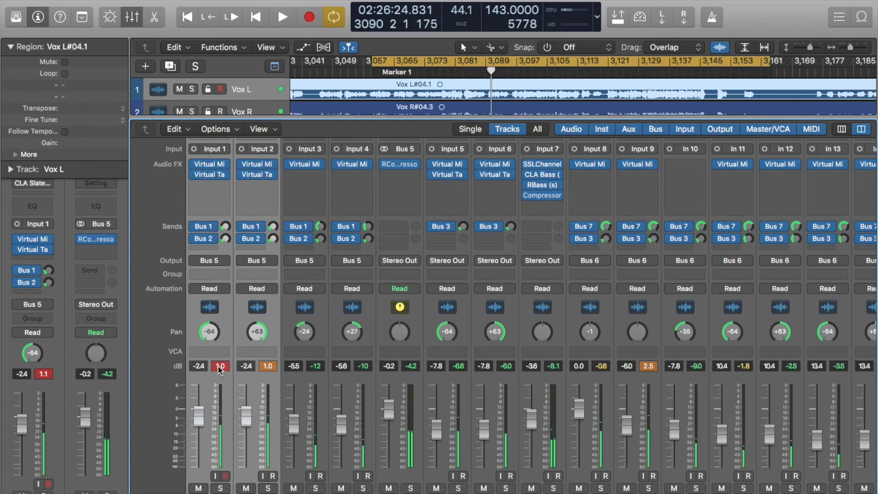
- Check the peak levels through to the Bus 6 drum group and master channel, and reset all the peak readings
scroll(769, 378, right, 10)
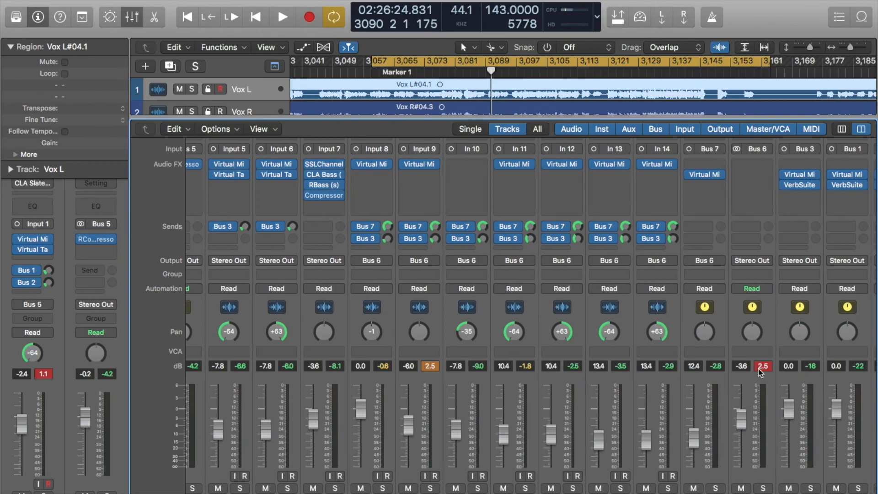
scroll(758, 369, right, 6)
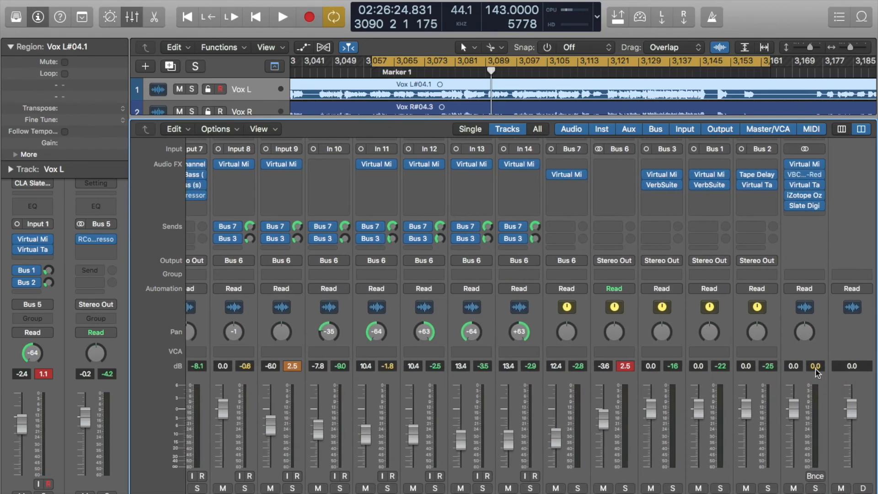
mouse_move(809, 207)
click(626, 366)
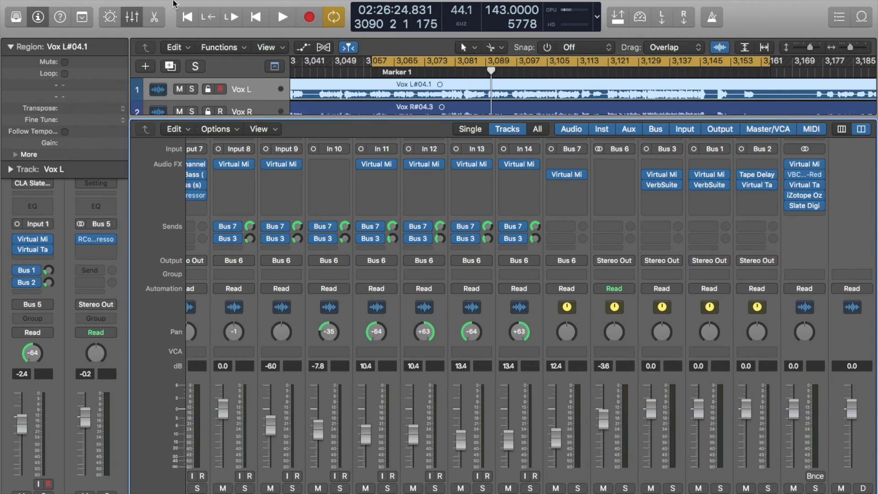
- Hide the mixer to view the track arrangement, then show it again and review all the channel strips
click(134, 18)
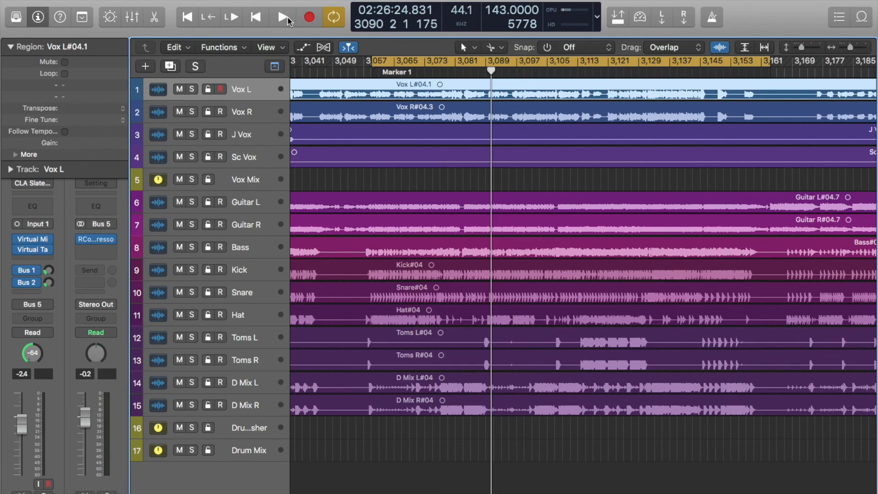
click(132, 17)
scroll(503, 343, left, 8)
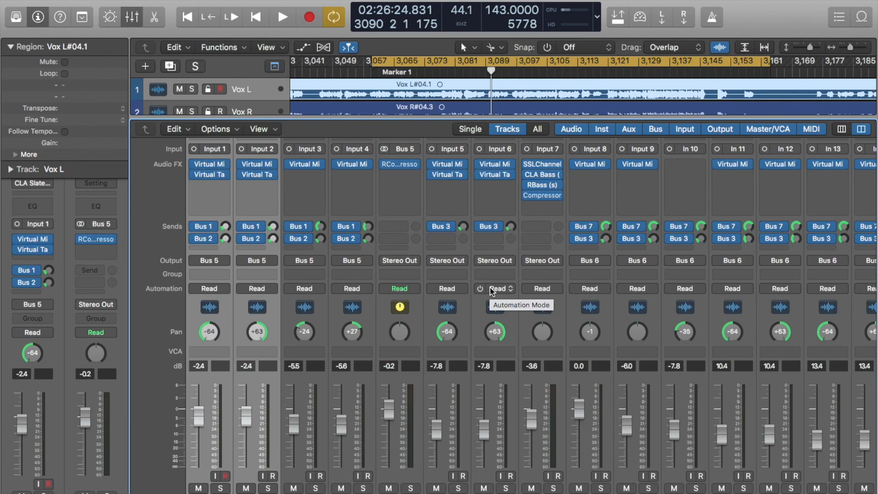
scroll(491, 291, right, 7)
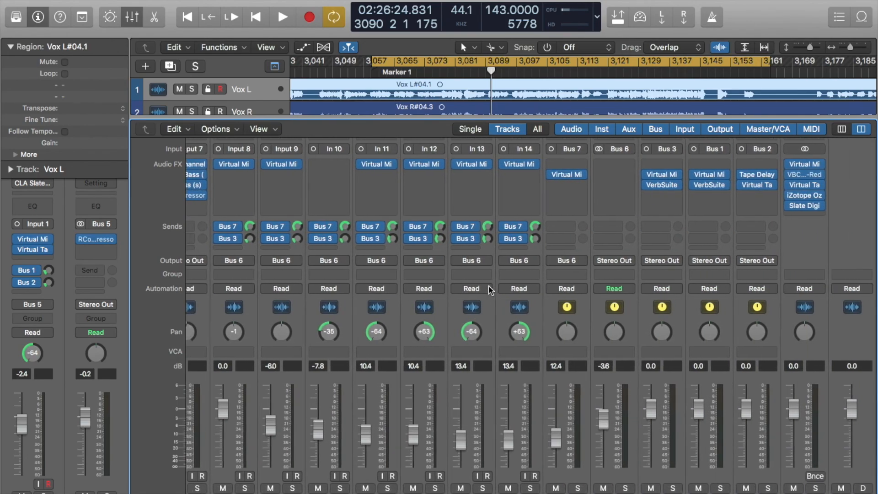